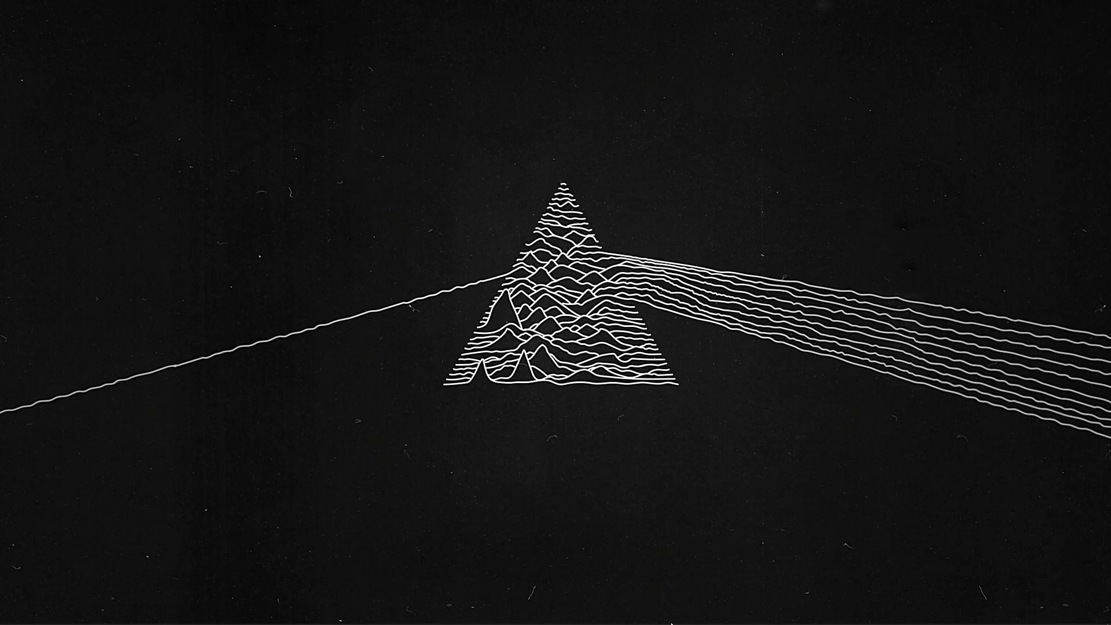
Bring the Photoshop window forward from the Windows taskbar, showing its empty workspace
left_click(336, 611)
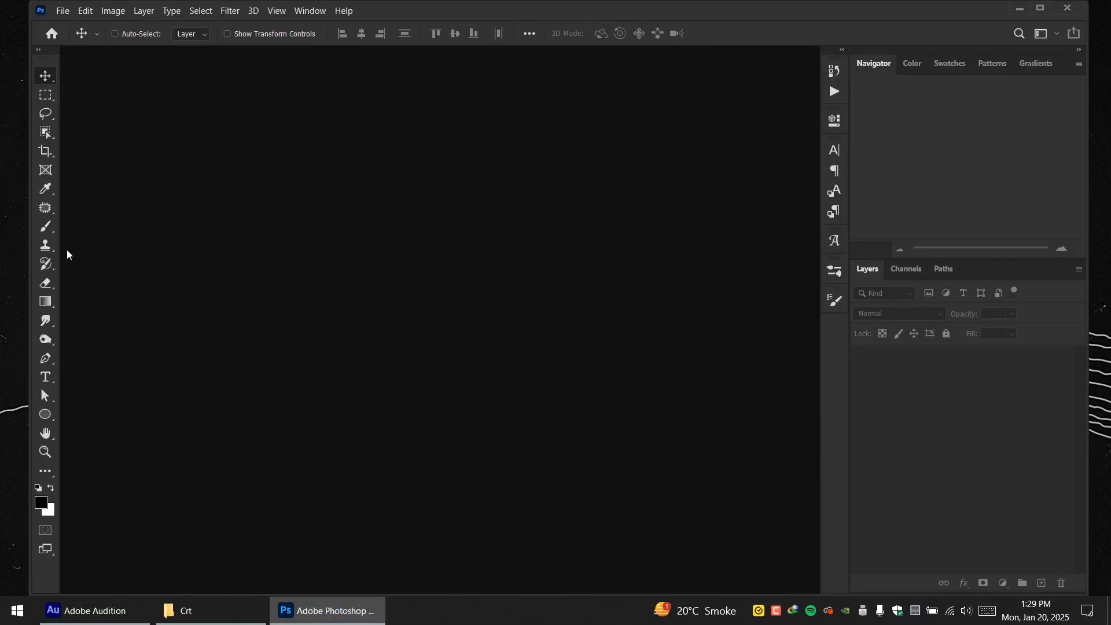
Create Untitled-1, a 3500 × 4500 pixel, 300 ppi document with a white background
left_click(62, 10)
left_click(71, 22)
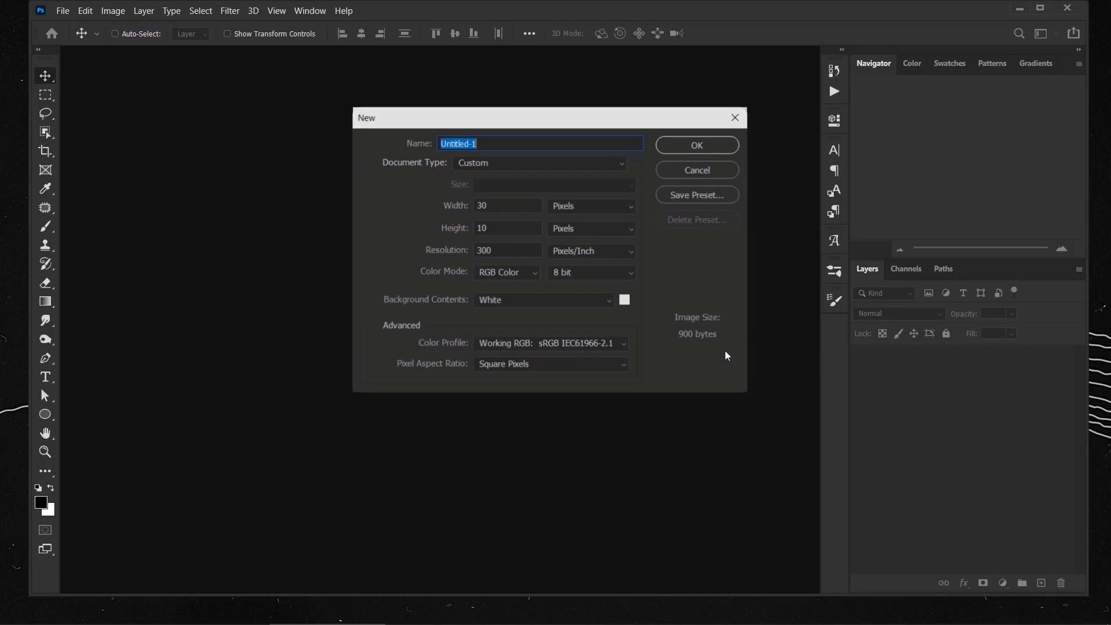
left_click(503, 206)
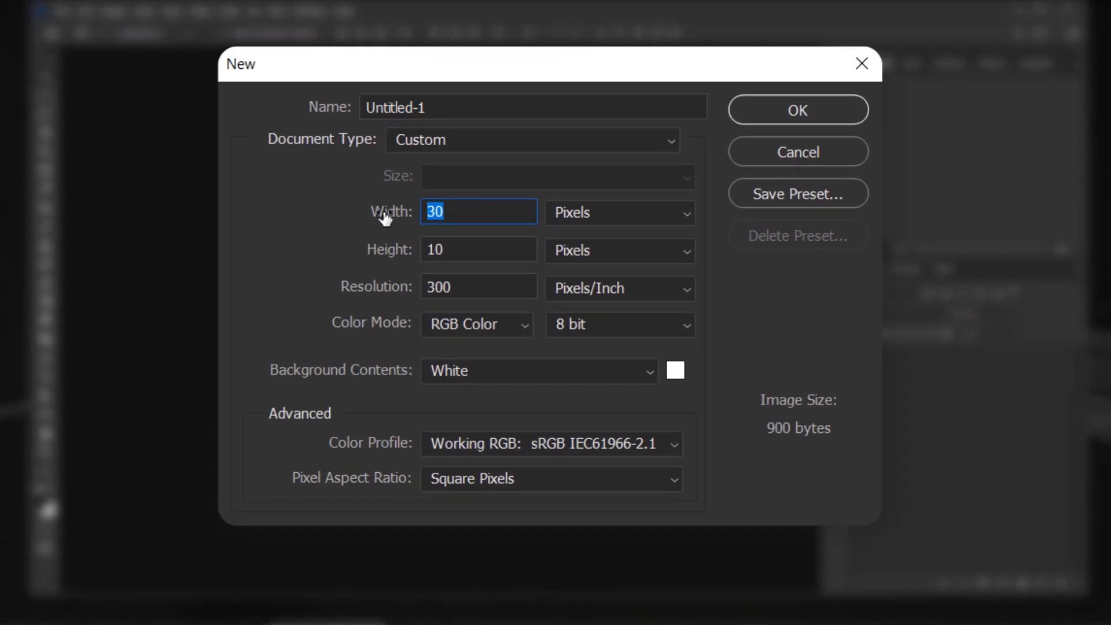
type("3500")
key("Tab")
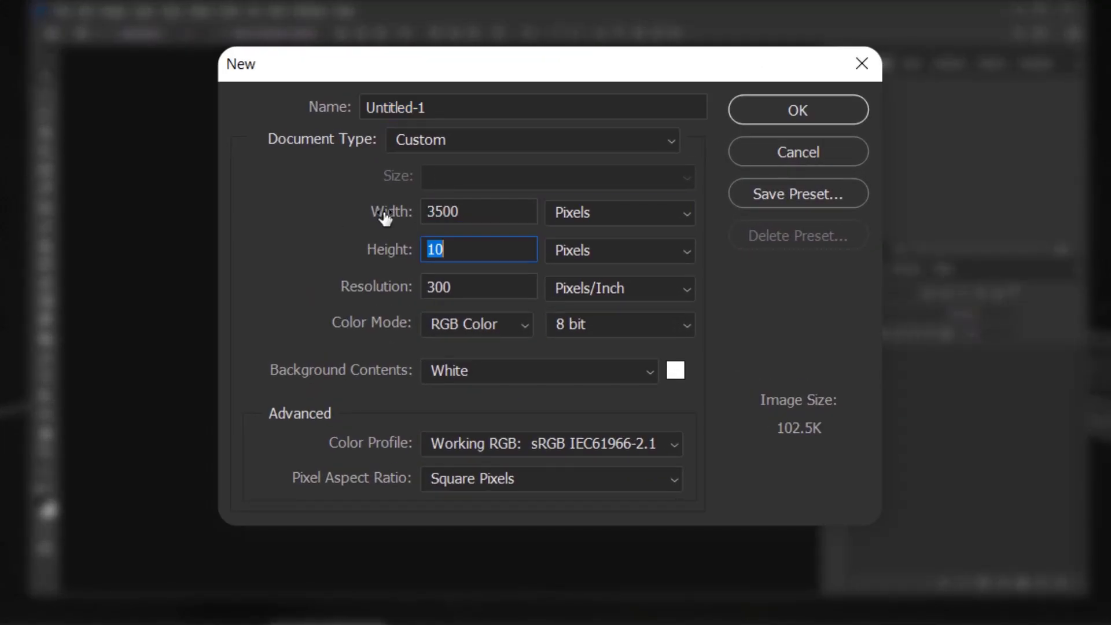
type("4500")
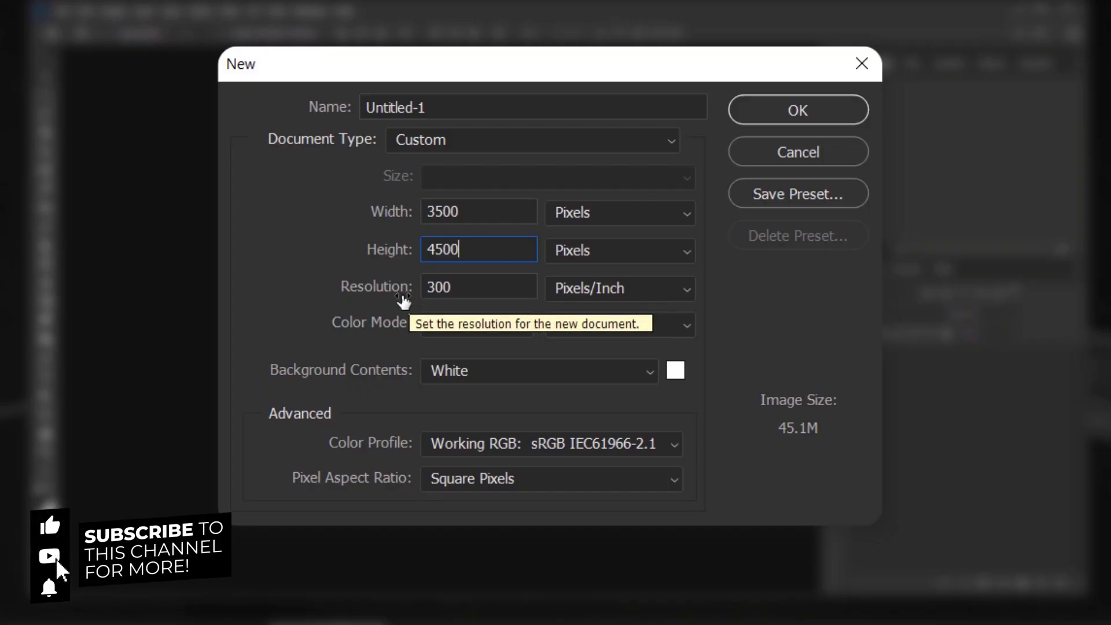
left_click(455, 286)
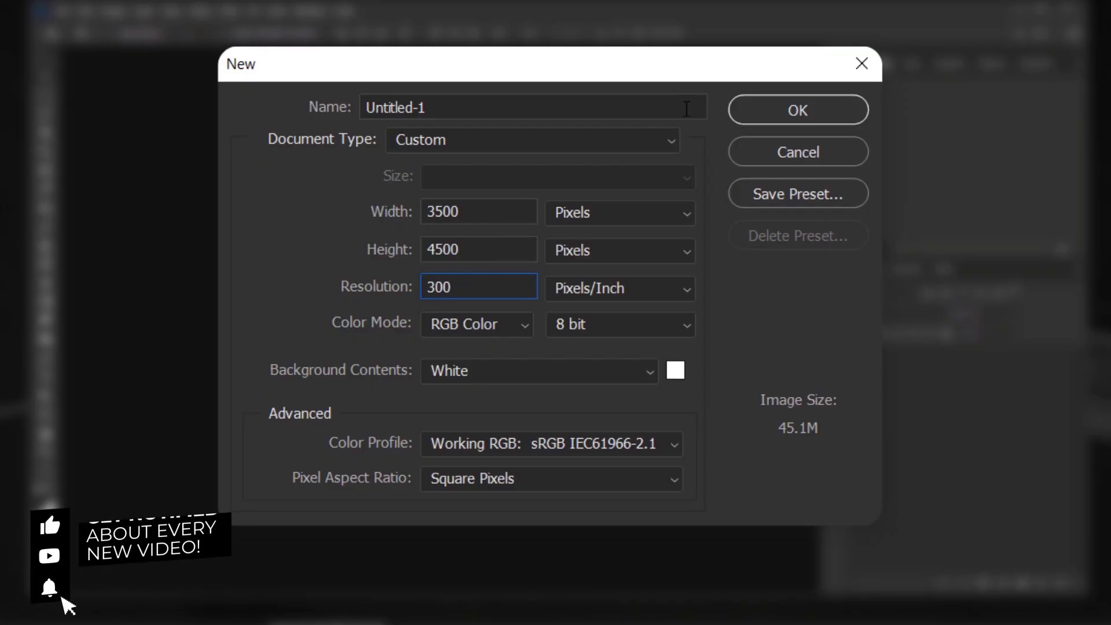
left_click(798, 109)
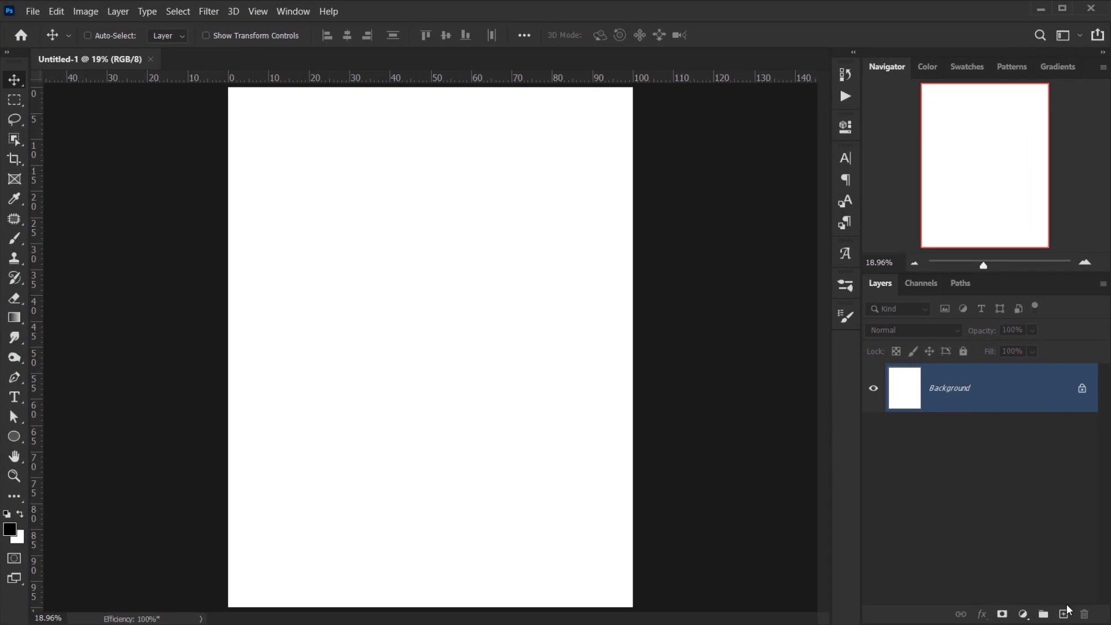
Add a new layer named IMage and convert it to a smart object
left_click(1063, 612)
double_click(944, 386)
type("IMage")
key("Return")
right_click(982, 387)
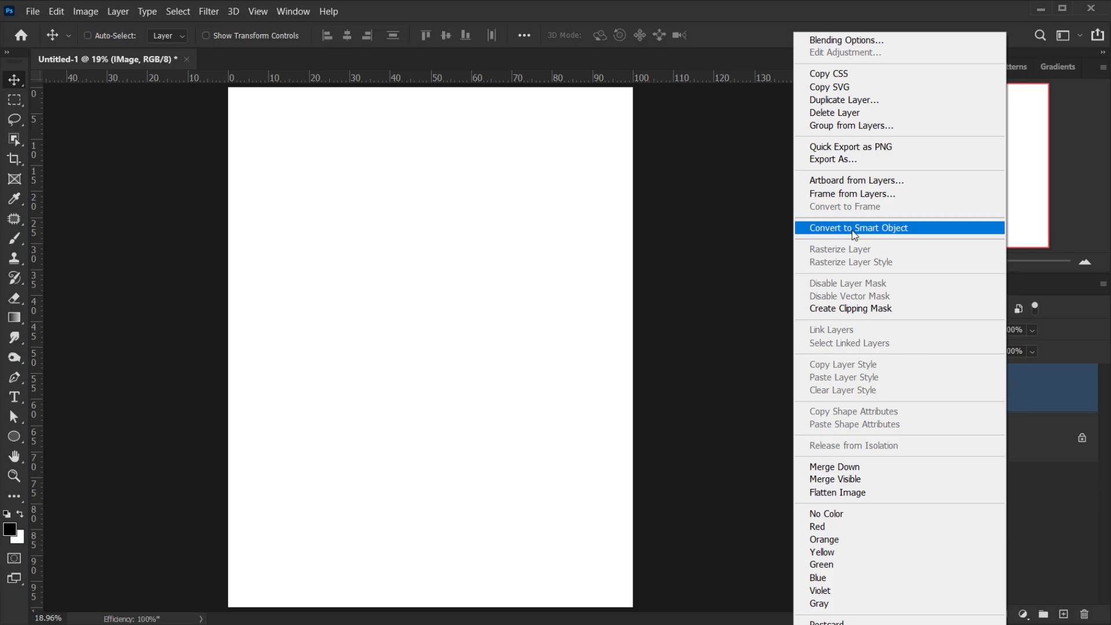
left_click(865, 228)
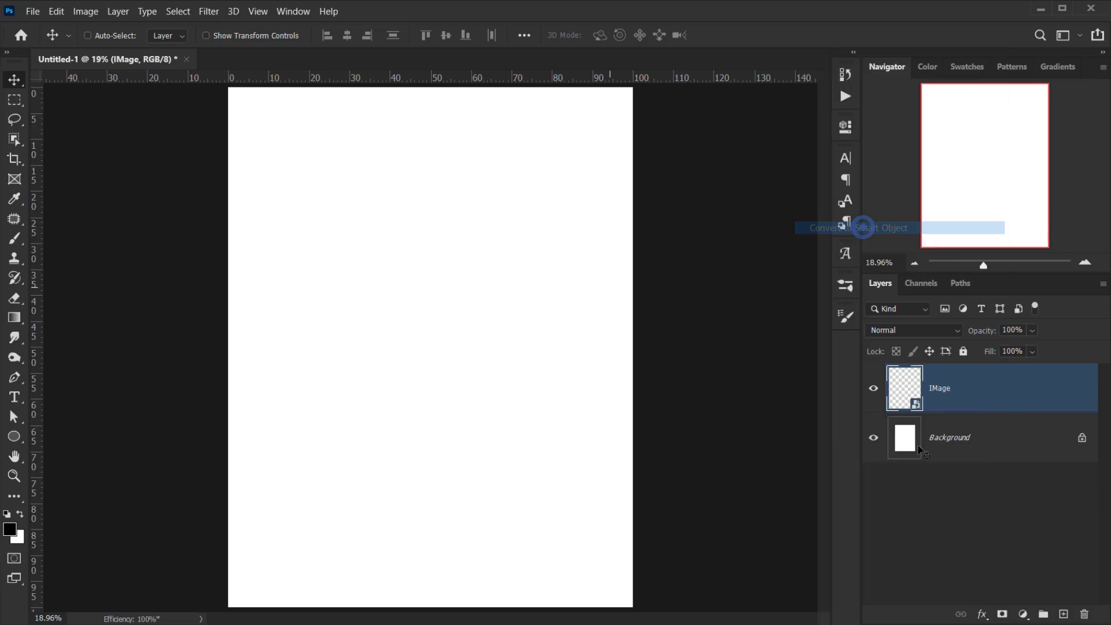
Delete the Background layer, leaving IMage as the only layer
left_click(1004, 440)
left_click_drag(1005, 611, 1085, 614)
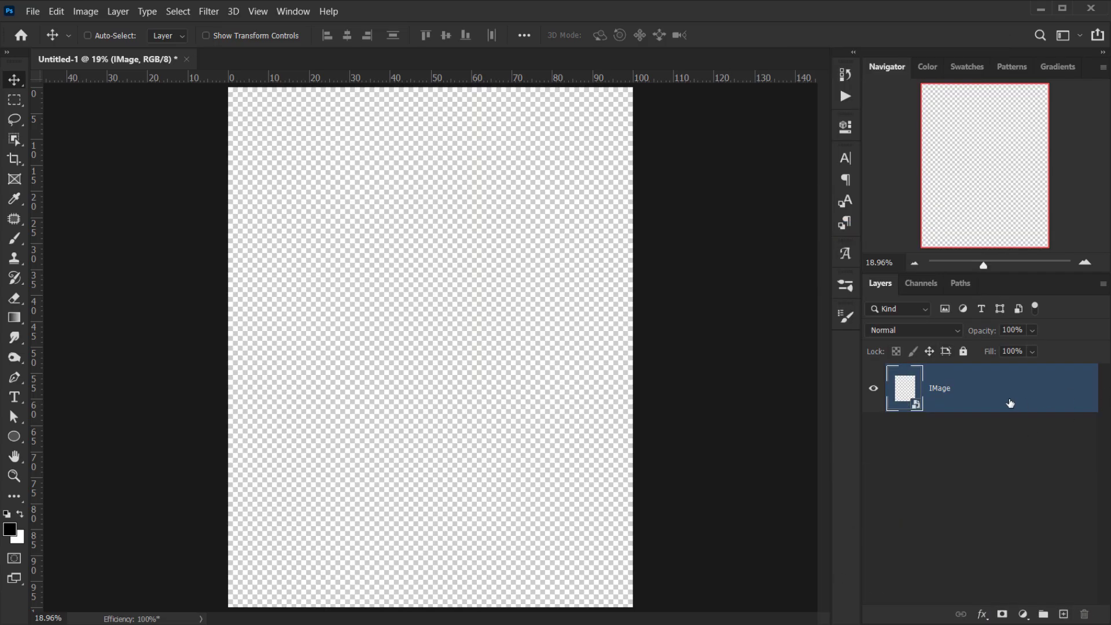
right_click(980, 392)
Open IMage's contents and drop the portrait photo from Explorer onto its canvas
left_click(810, 185)
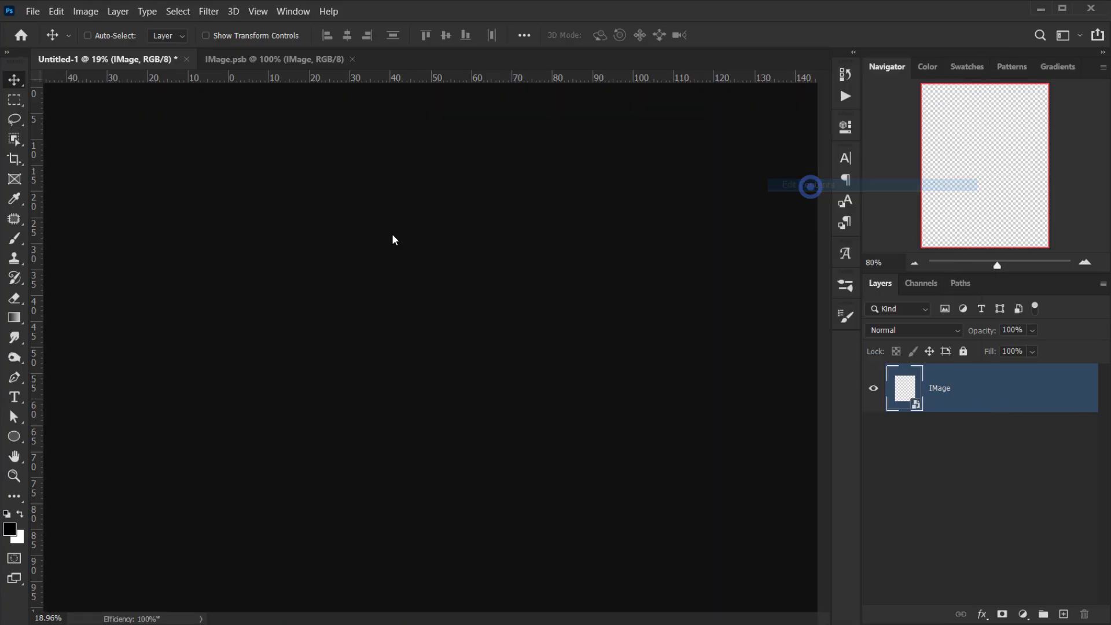
left_click_drag(243, 57, 305, 60)
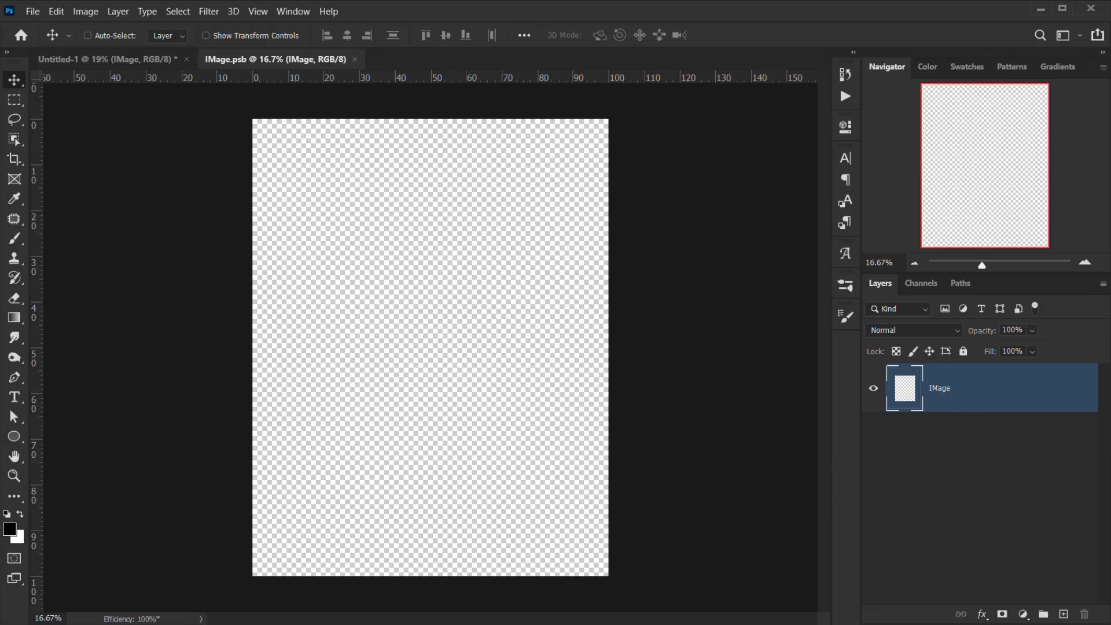
key("alt+Tab")
left_click_drag(451, 173, 467, 541)
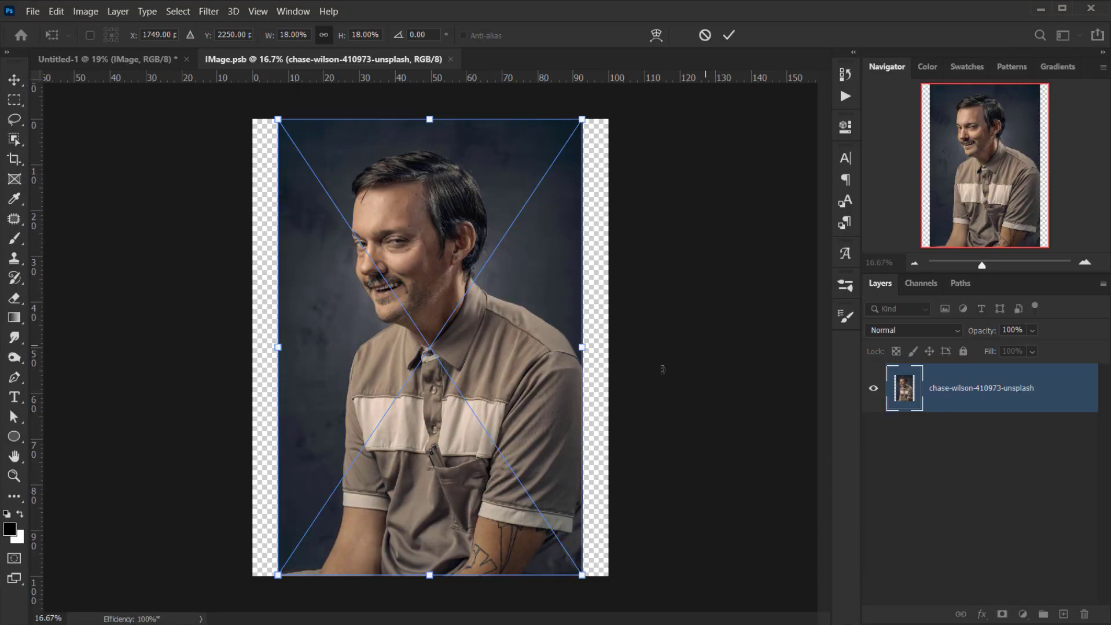
Enlarge the portrait to 39.25% framing the face, then save and close IMage.psb
left_click_drag(581, 347, 730, 348)
left_click_drag(278, 347, 65, 347)
left_click_drag(453, 248, 507, 463)
left_click(729, 35)
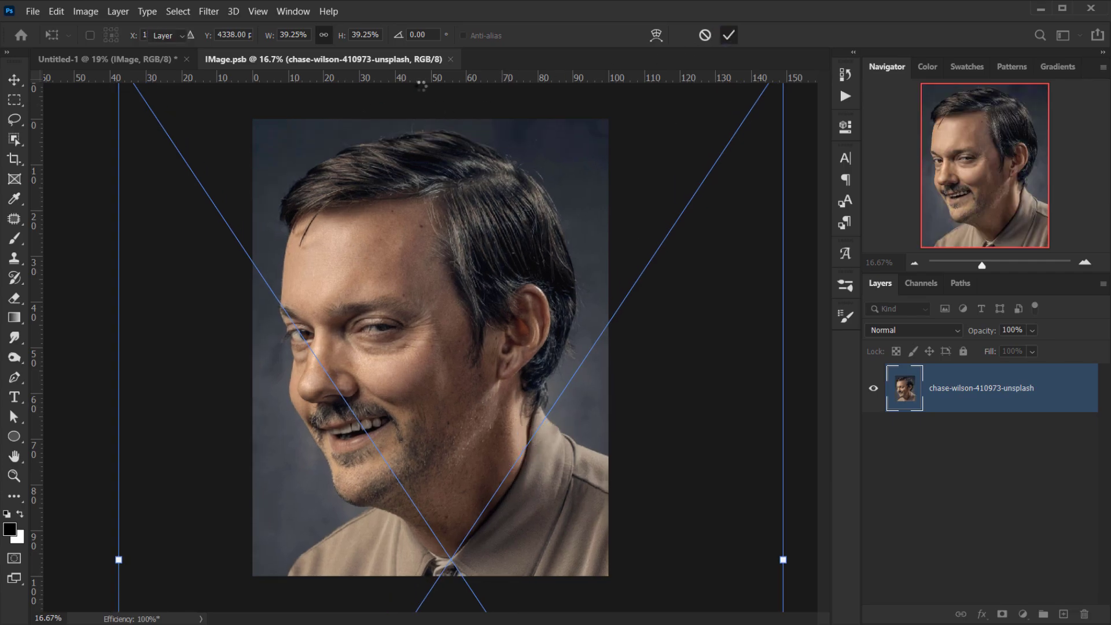
left_click(456, 60)
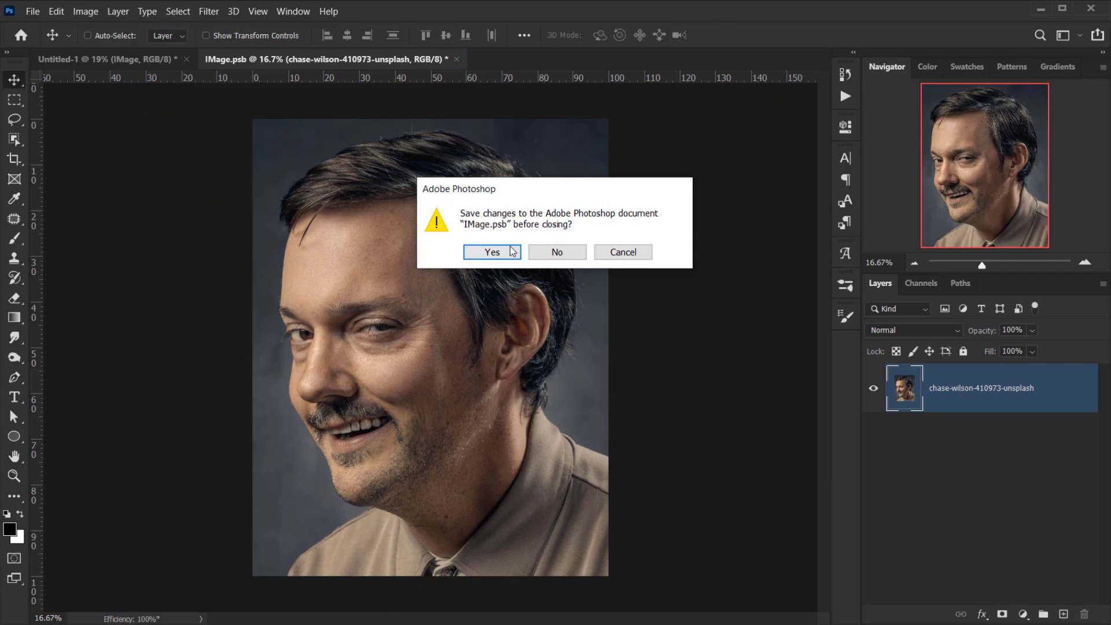
left_click(489, 253)
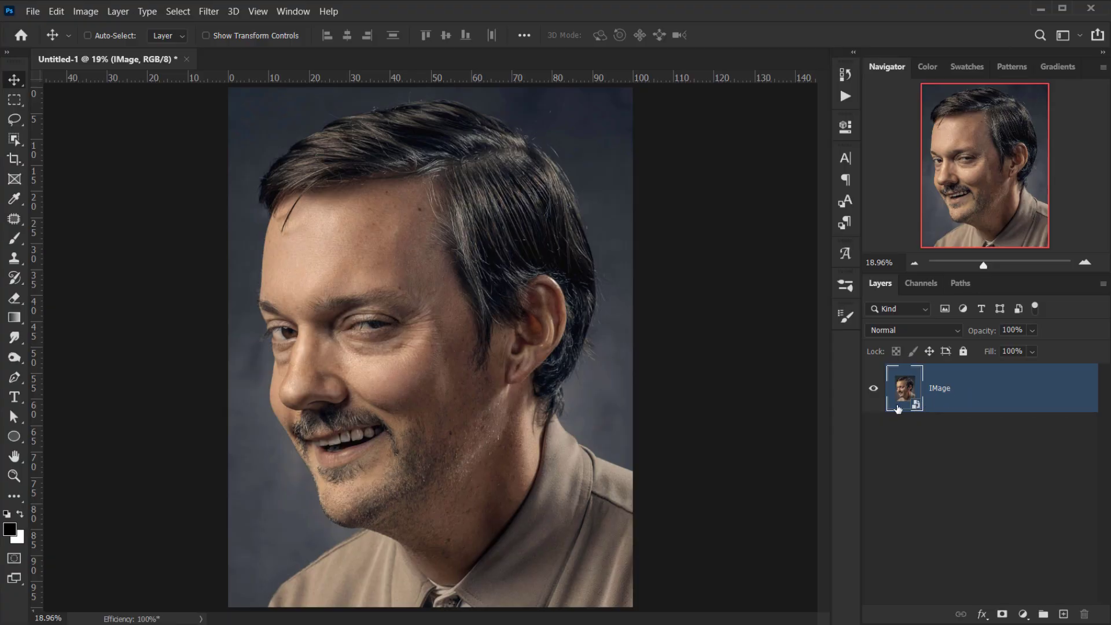
Apply Shadows/Highlights to the IMage portrait with Shadows at 12% and Highlights at 7%
scroll(501, 307, "down", 1)
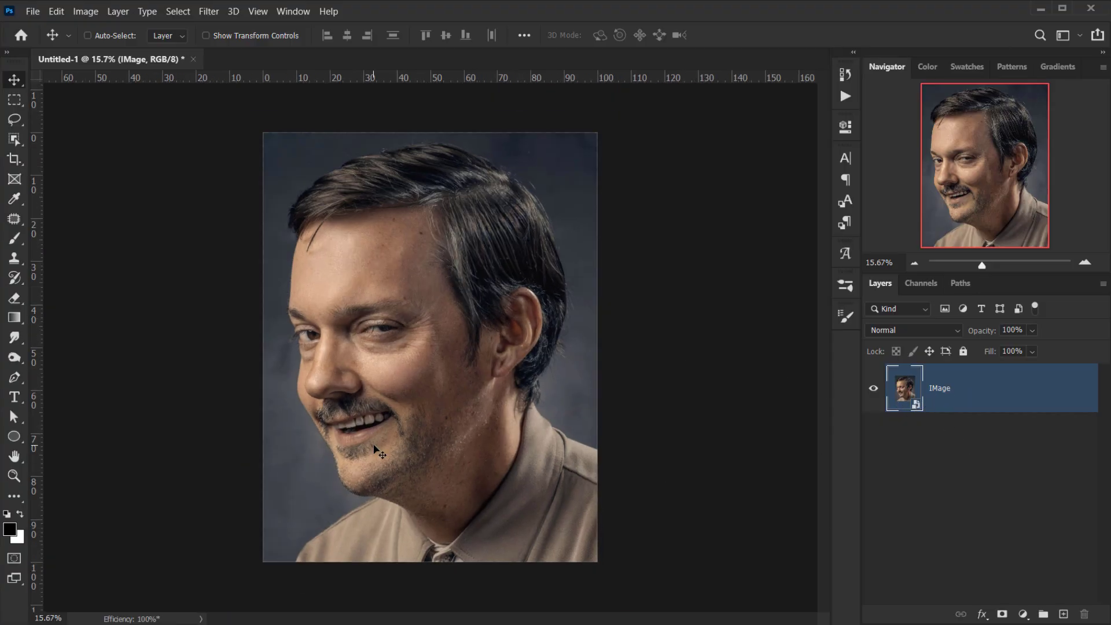
scroll(527, 392, "up", 1)
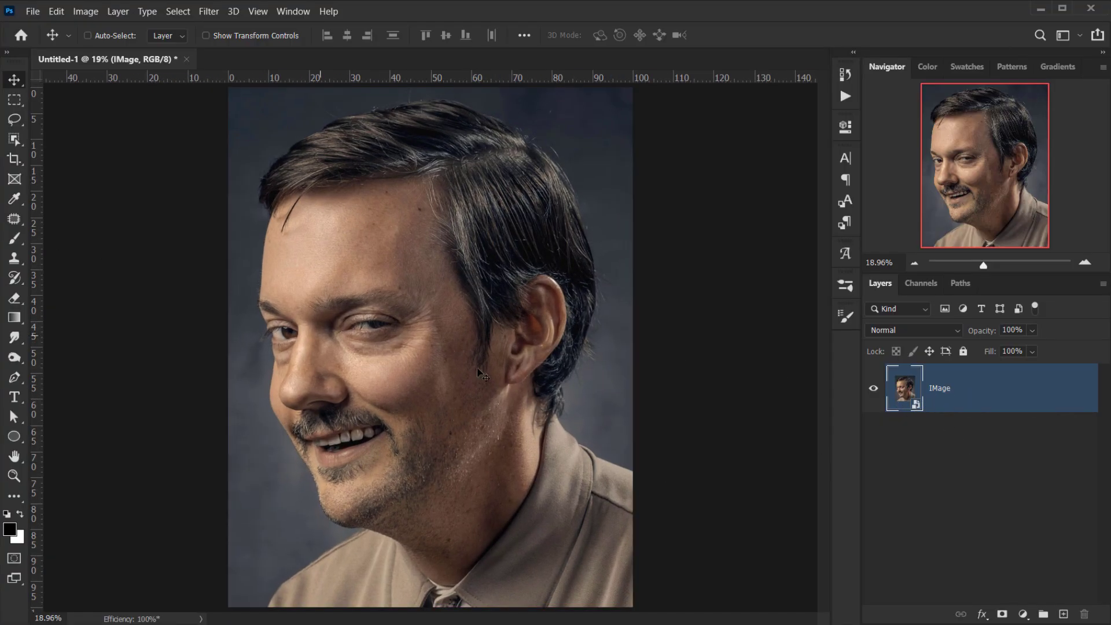
left_click(82, 12)
mouse_move(109, 51)
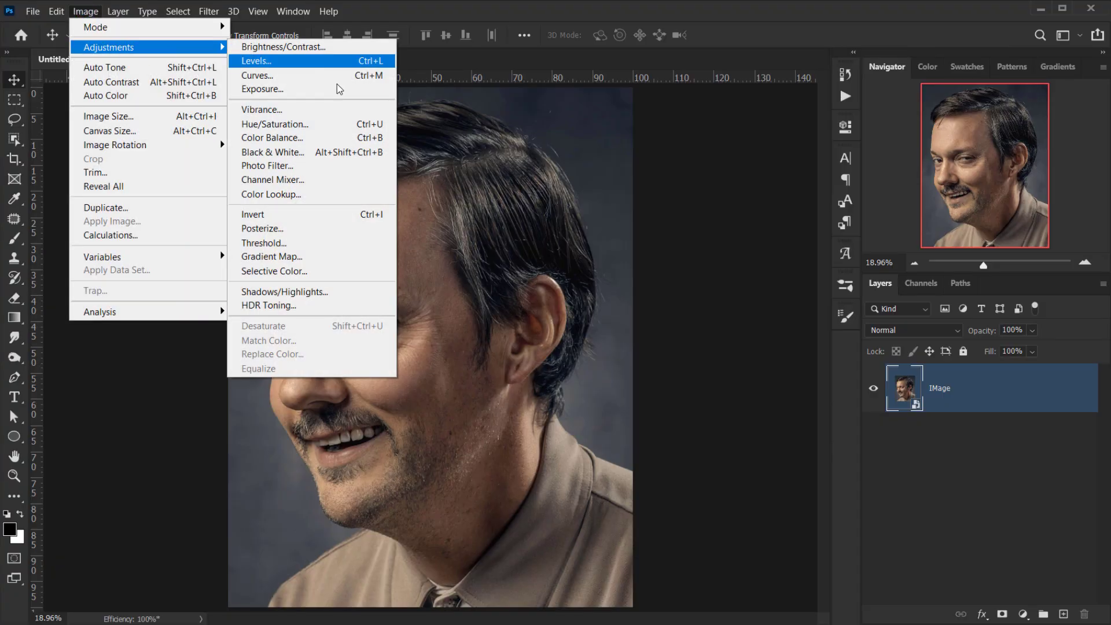
left_click(275, 293)
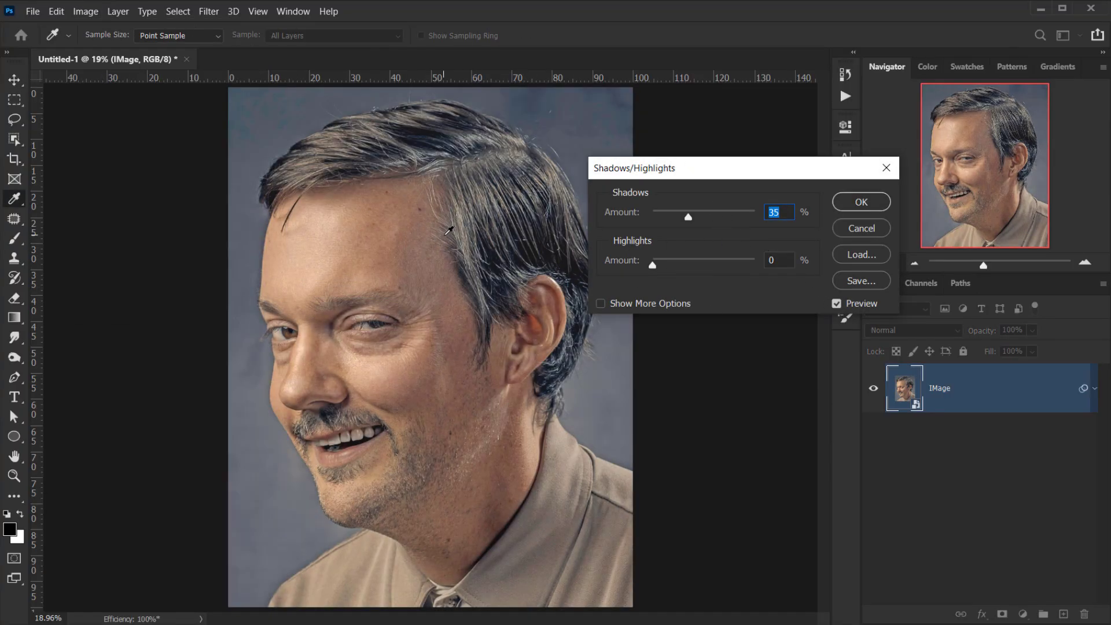
left_click_drag(692, 215, 667, 216)
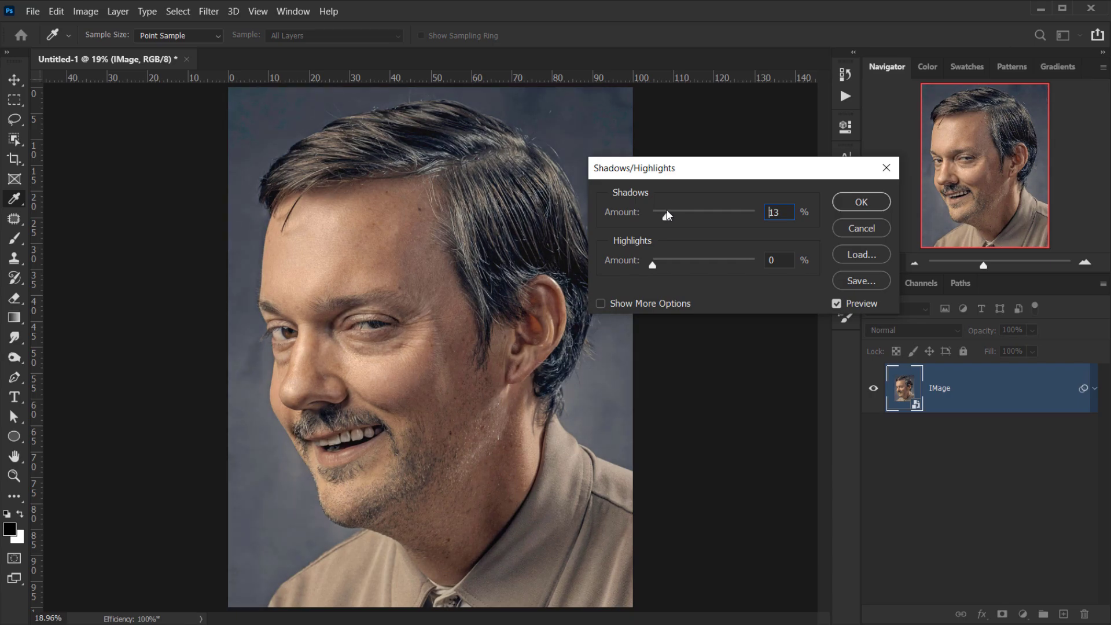
left_click_drag(667, 216, 664, 216)
left_click_drag(652, 266, 660, 263)
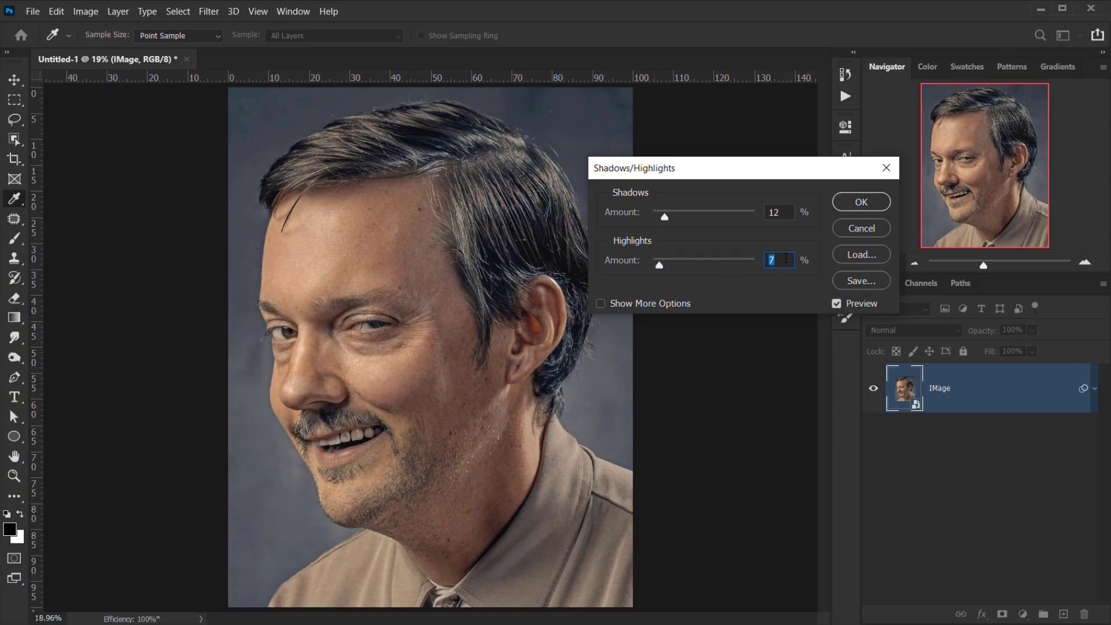
left_click(861, 201)
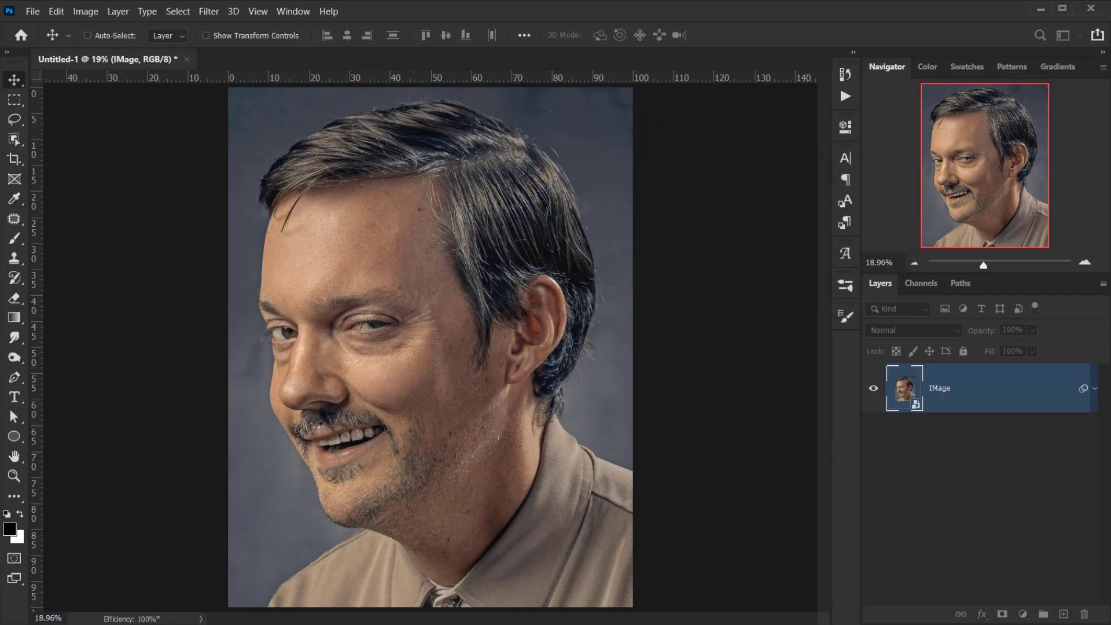
Delete the smart filter mask and add 10% Gaussian, monochromatic Add Noise to the portrait
left_click_drag(934, 449, 1085, 613)
left_click(217, 3)
mouse_move(285, 247)
left_click(405, 242)
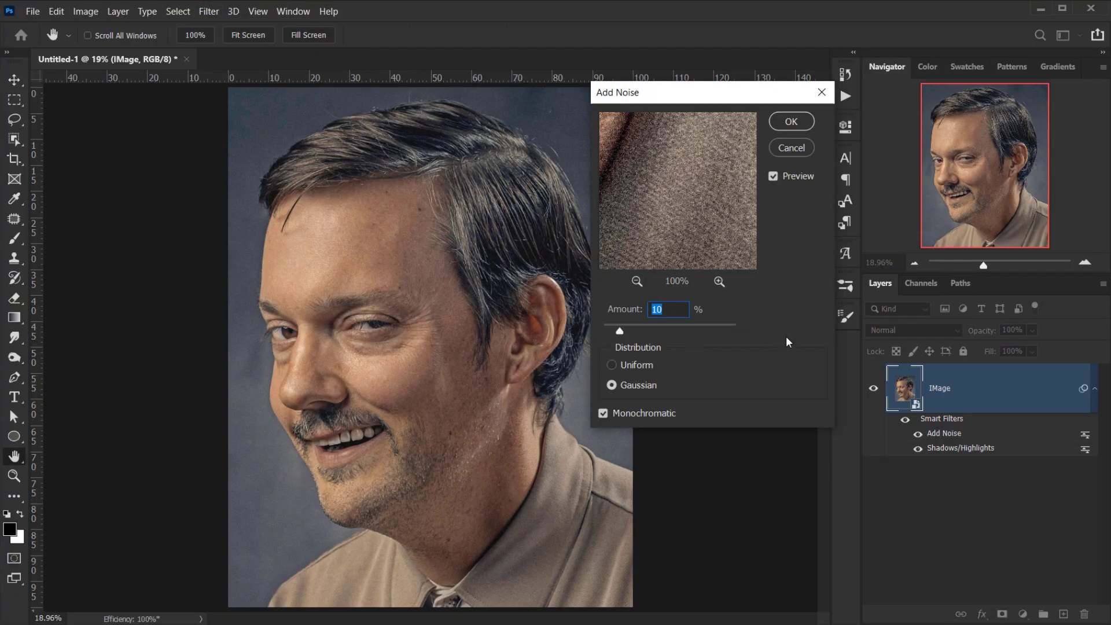
left_click(660, 200)
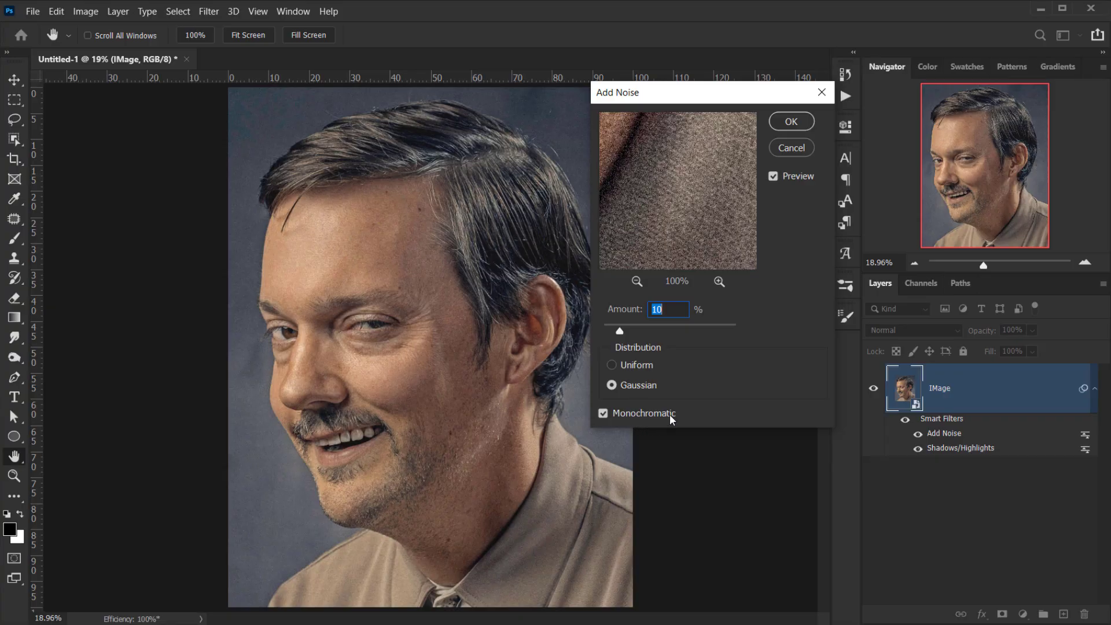
left_click(789, 122)
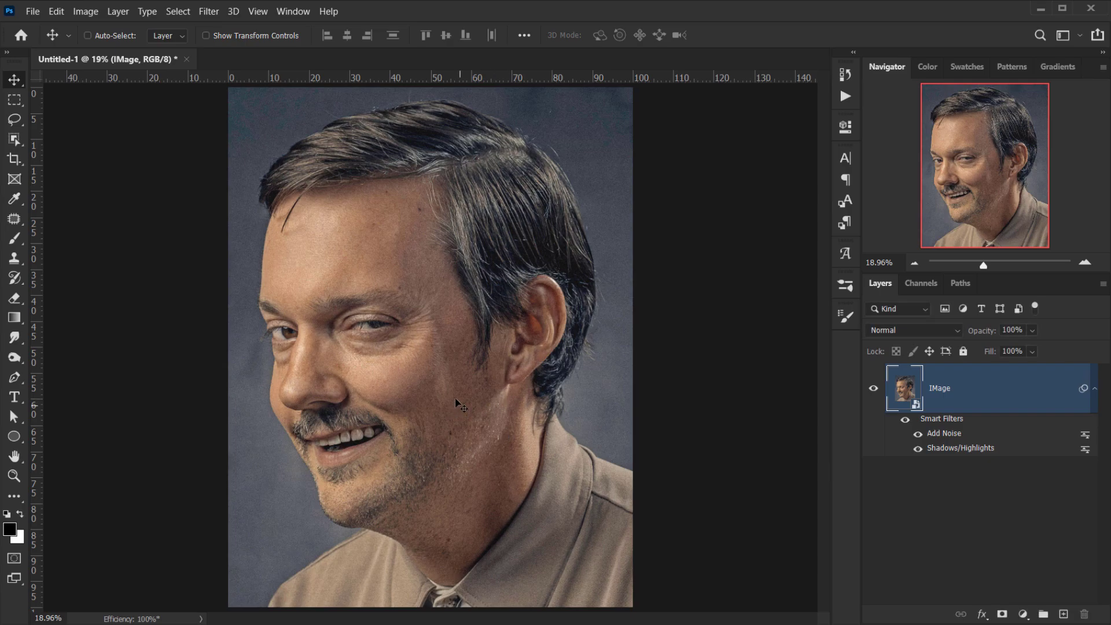
left_click(203, 14)
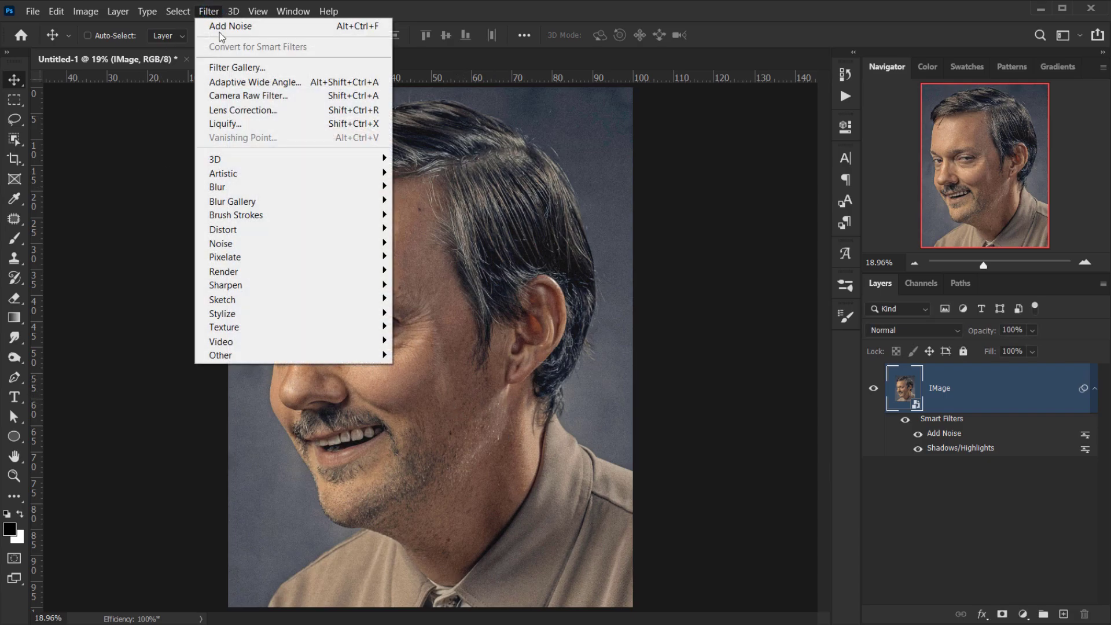
In the Filter Gallery's Texture group, frame the preview on the eyes, nose and mouth
left_click(235, 69)
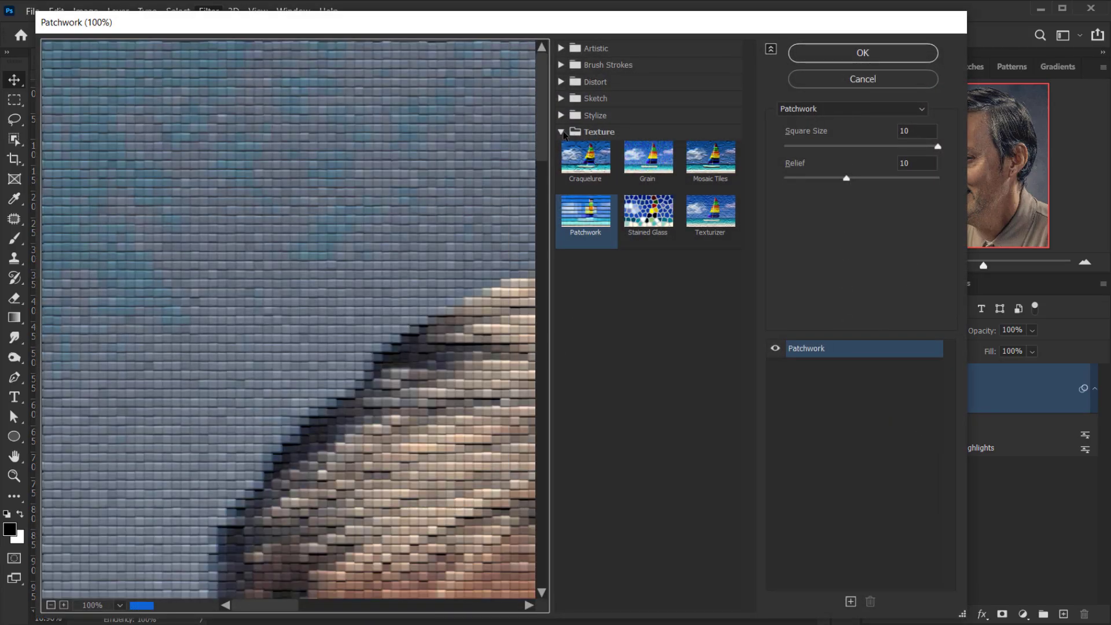
left_click(584, 132)
left_click(51, 605)
left_click(51, 604)
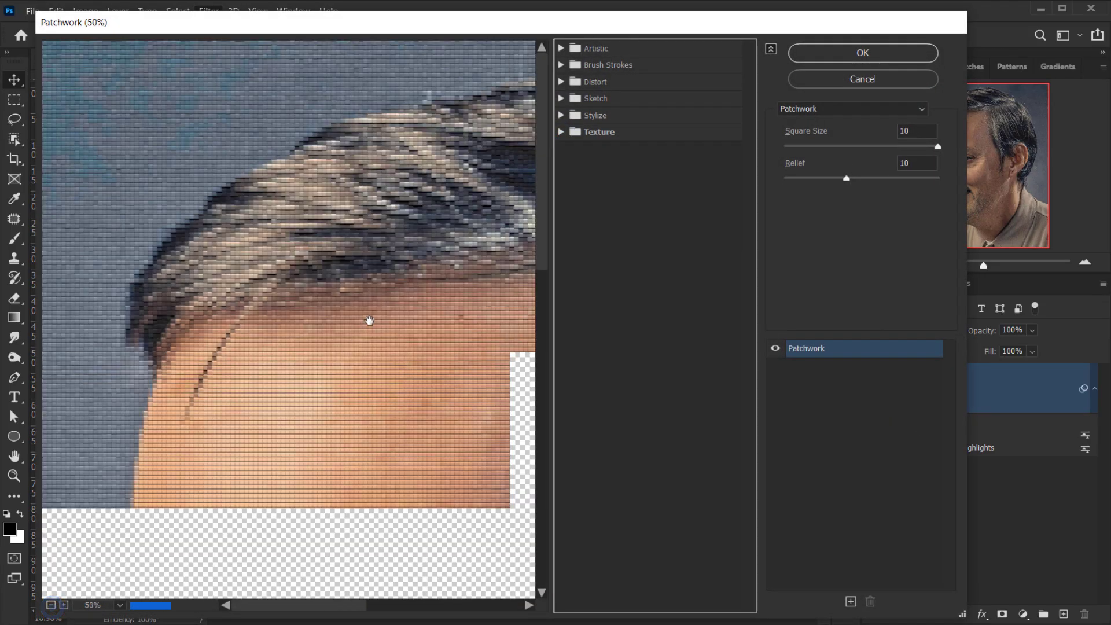
left_click_drag(357, 309, 297, 344)
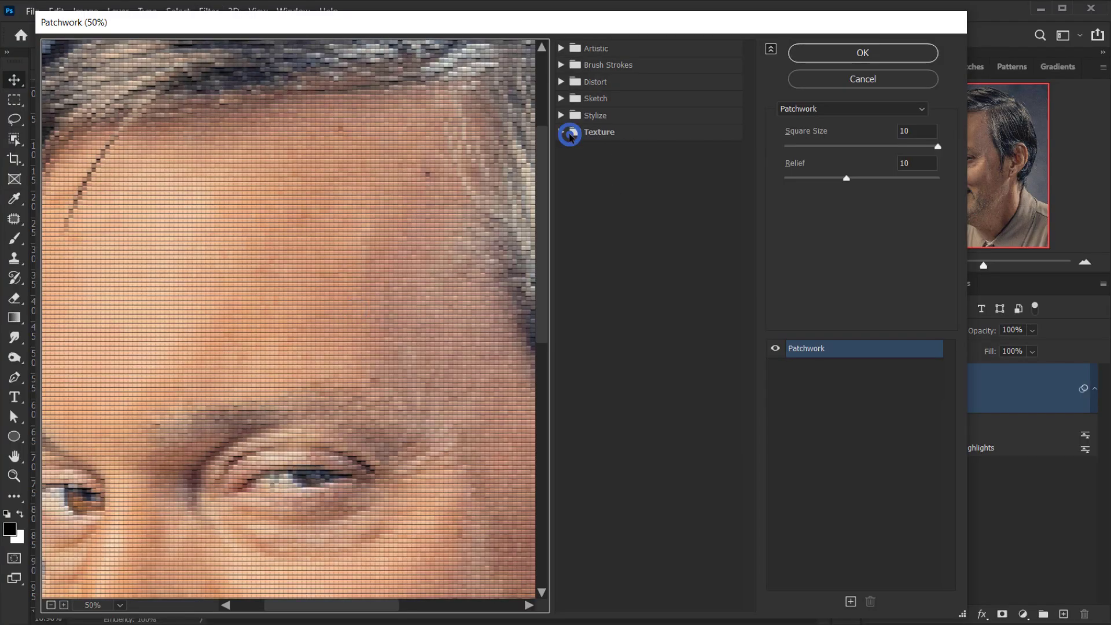
left_click(566, 131)
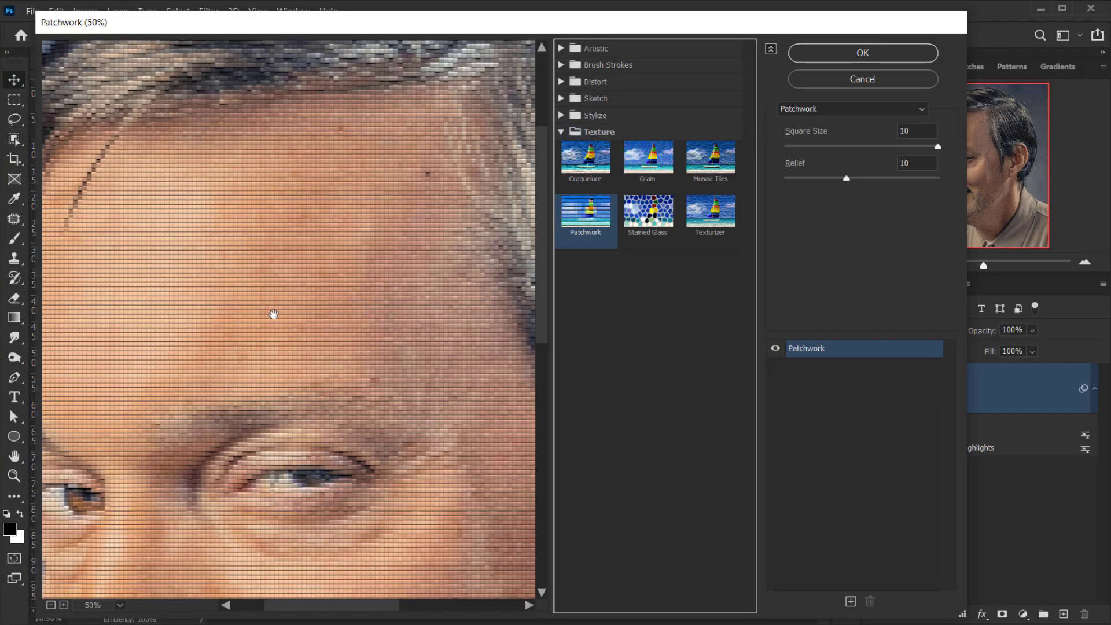
left_click_drag(273, 314, 284, 248)
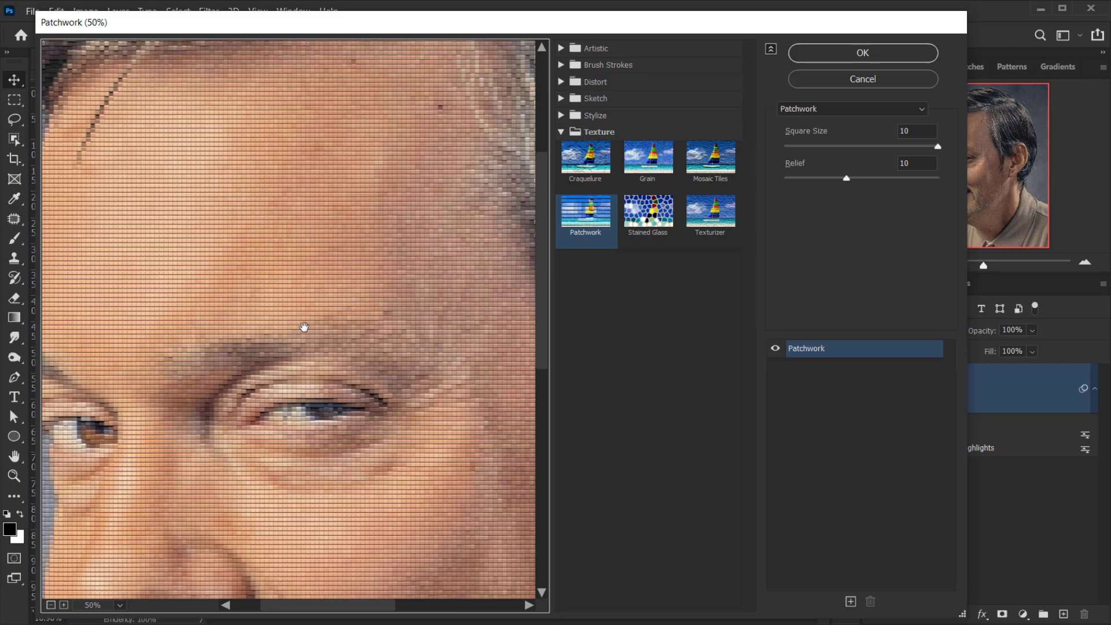
left_click_drag(344, 308, 329, 203)
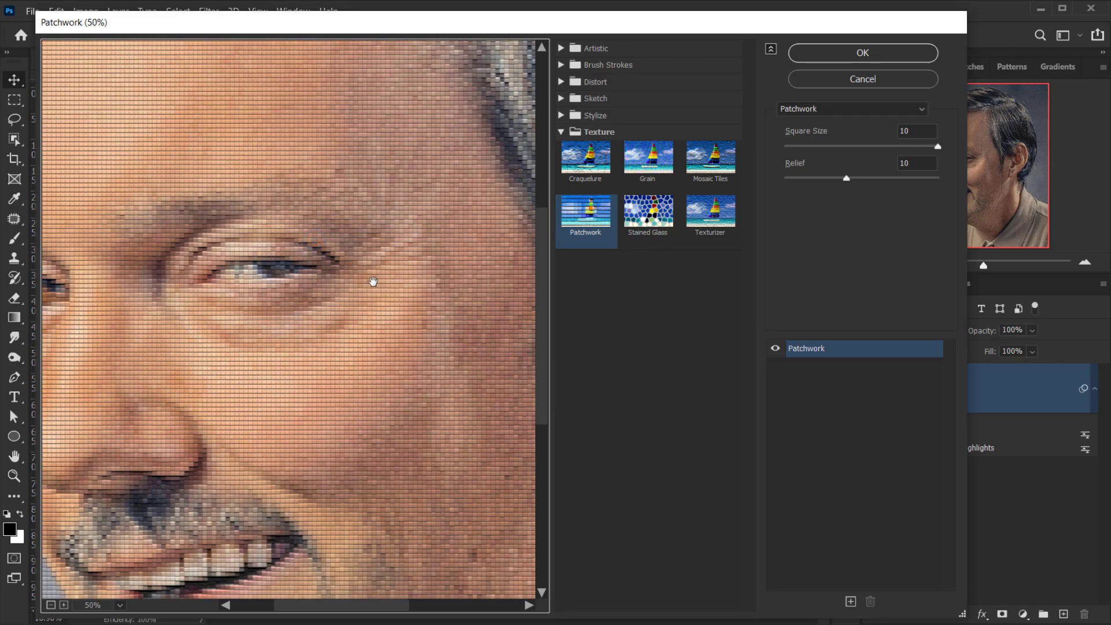
left_click_drag(323, 318, 318, 317)
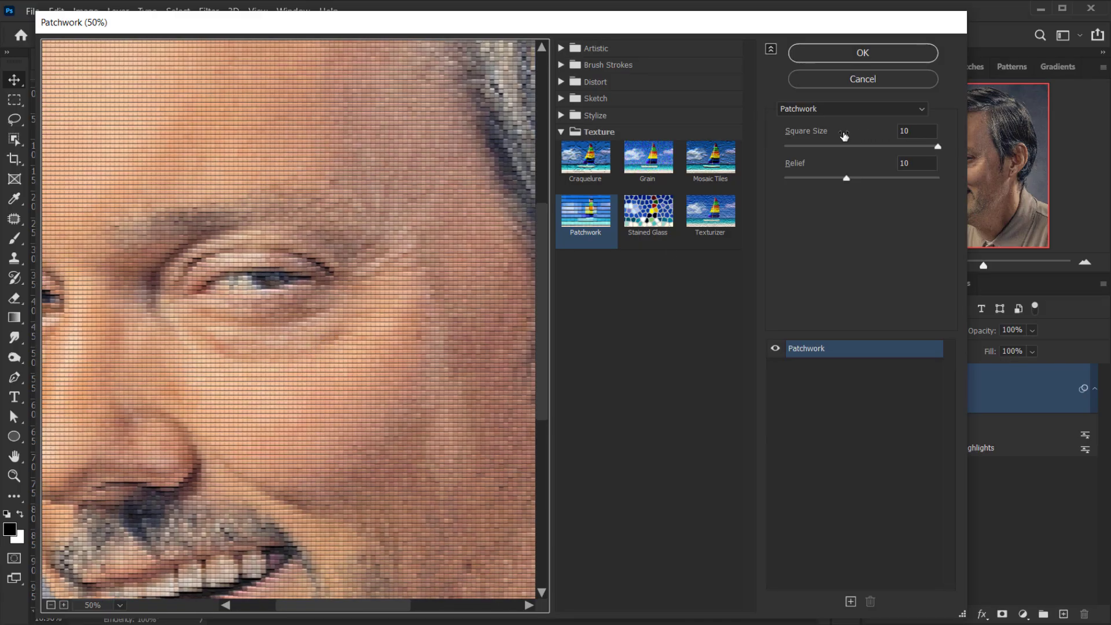
Apply Patchwork with Square Size 10 and Relief 10 to the portrait
left_click(924, 131)
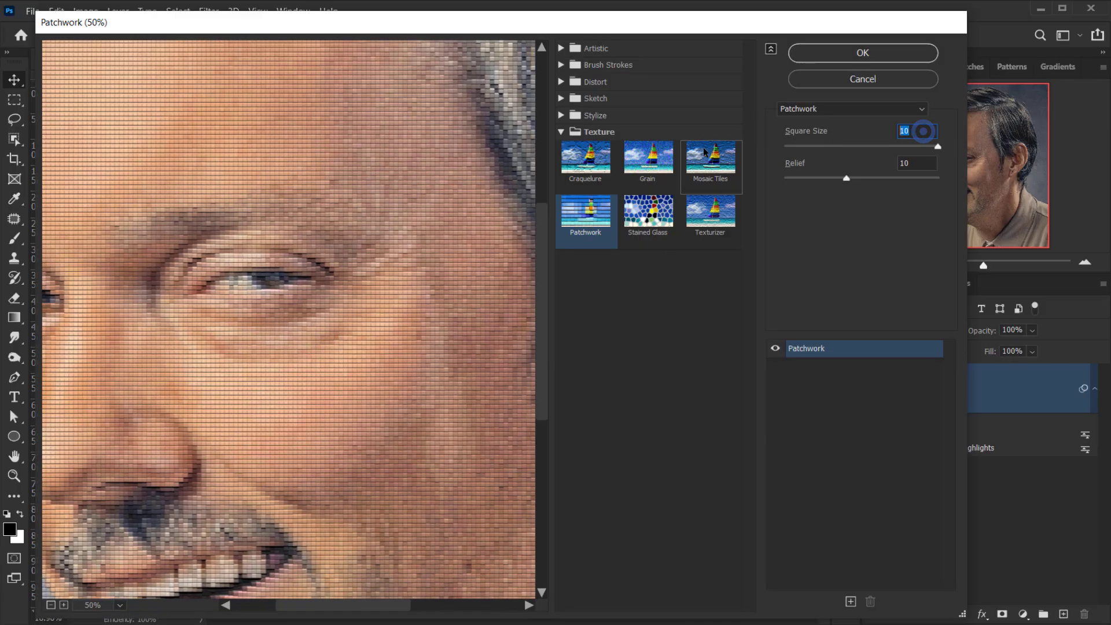
left_click(923, 165)
left_click_drag(847, 178, 876, 177)
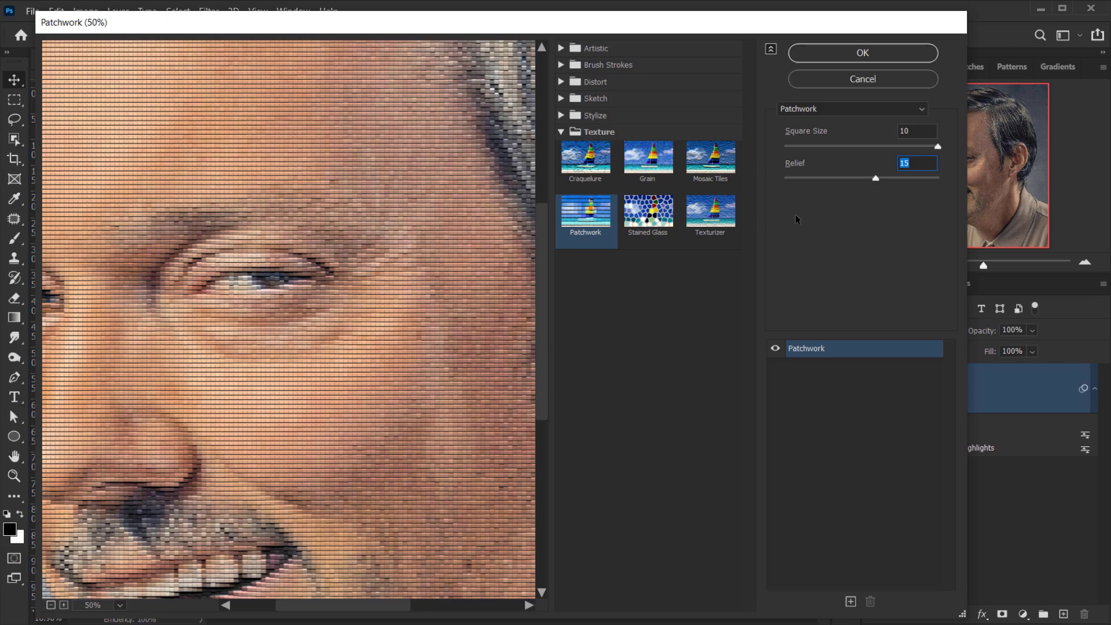
type("10")
left_click(882, 52)
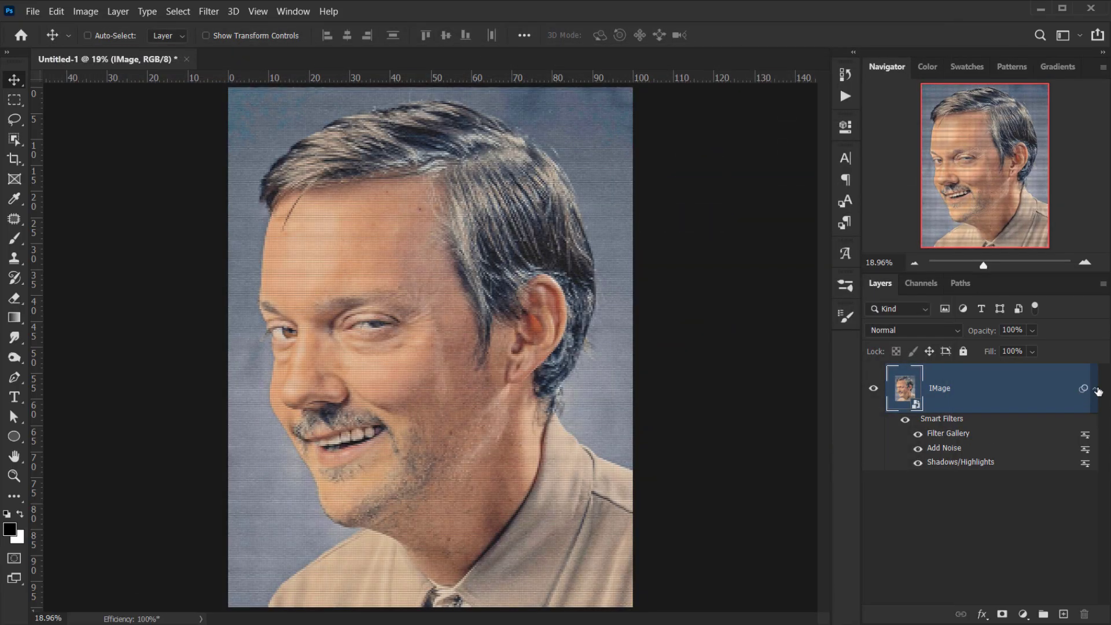
left_click(1095, 388)
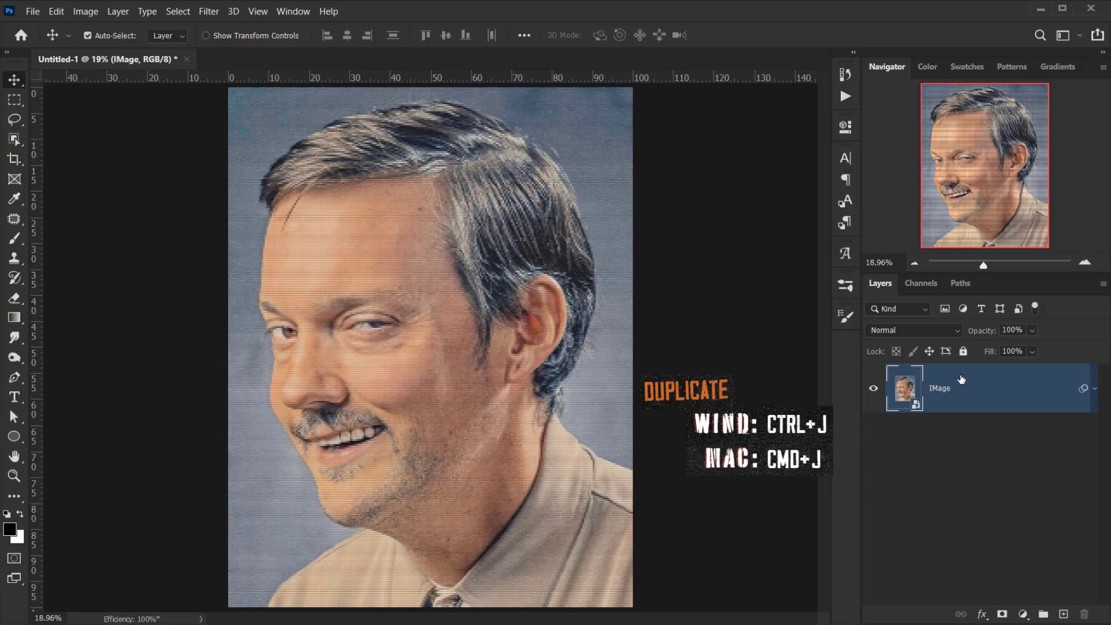
Duplicate the portrait layer twice, naming the copies RGB and Details
key("ctrl+j")
double_click(945, 394)
type("RG")
key("Return")
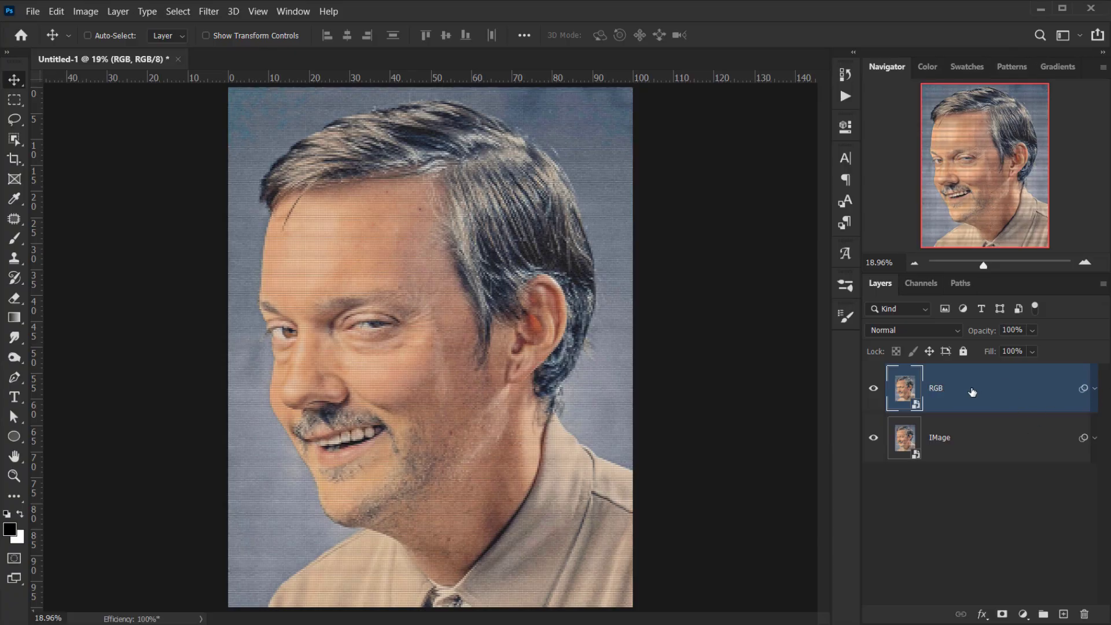
key("ctrl+j")
double_click(953, 392)
type("D")
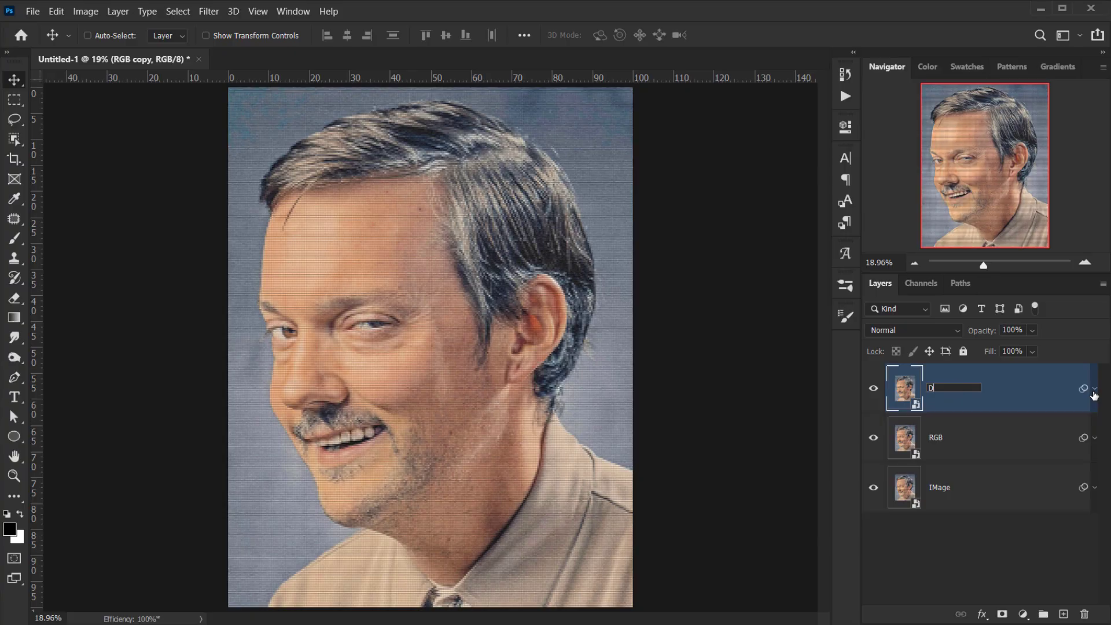
type("etails")
key("Return")
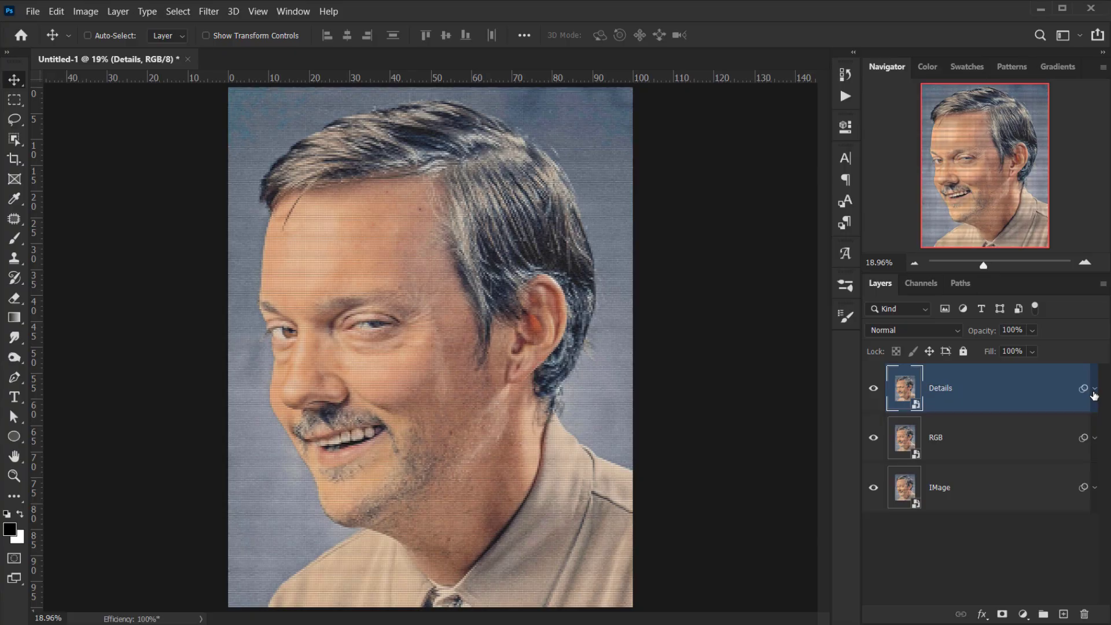
Delete the Details layer's smart filters, hide it, and put RGB into Free Transform
left_click(1093, 389)
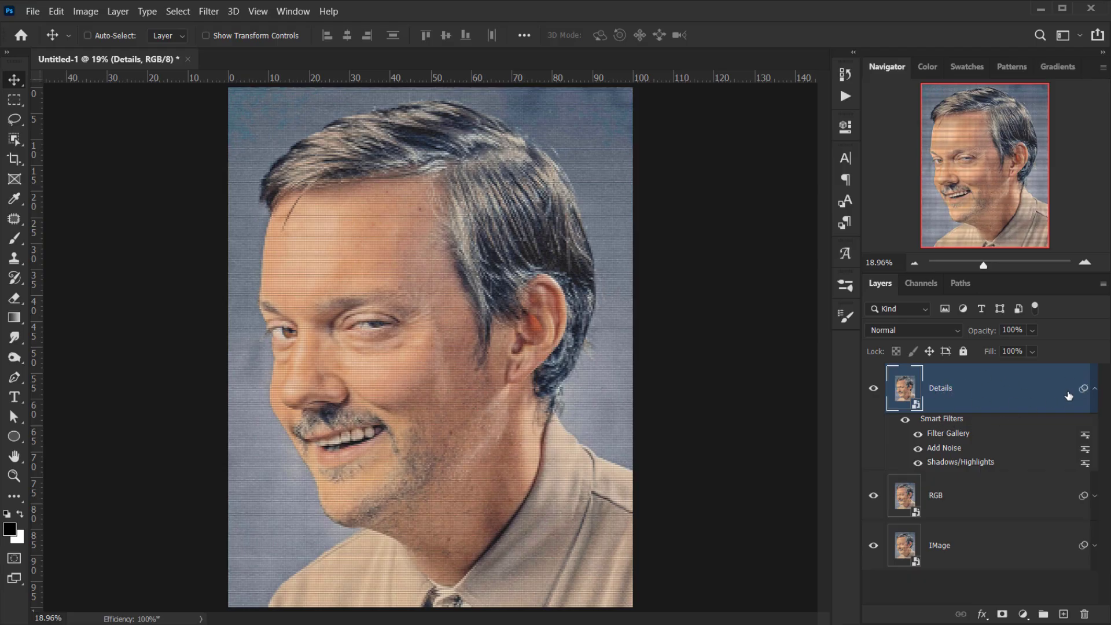
left_click_drag(1084, 391, 1084, 614)
left_click(874, 388)
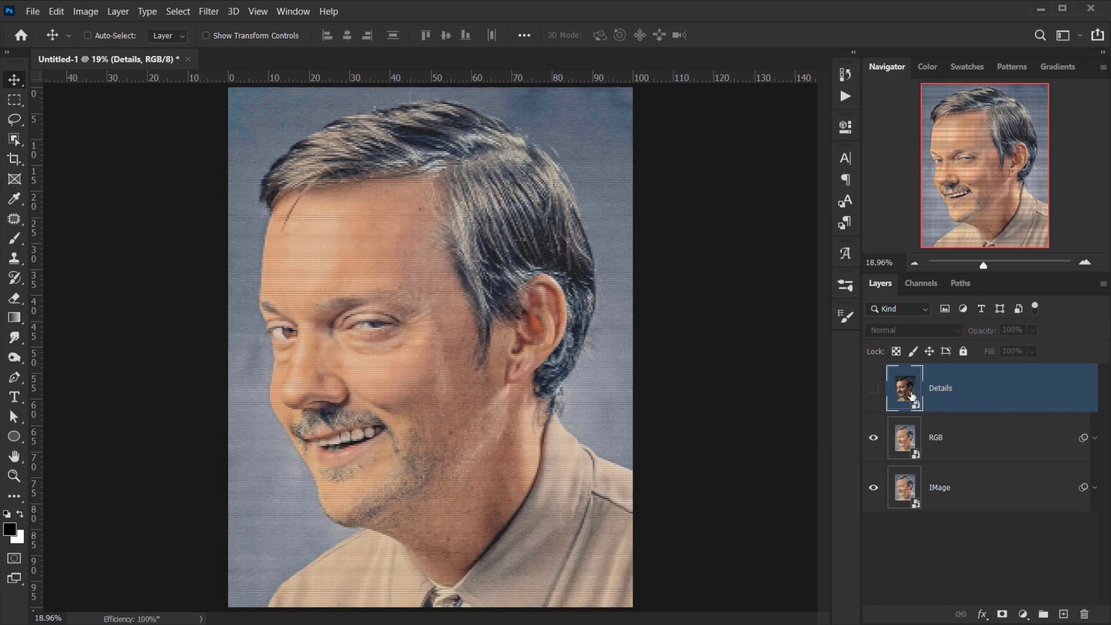
left_click(960, 443)
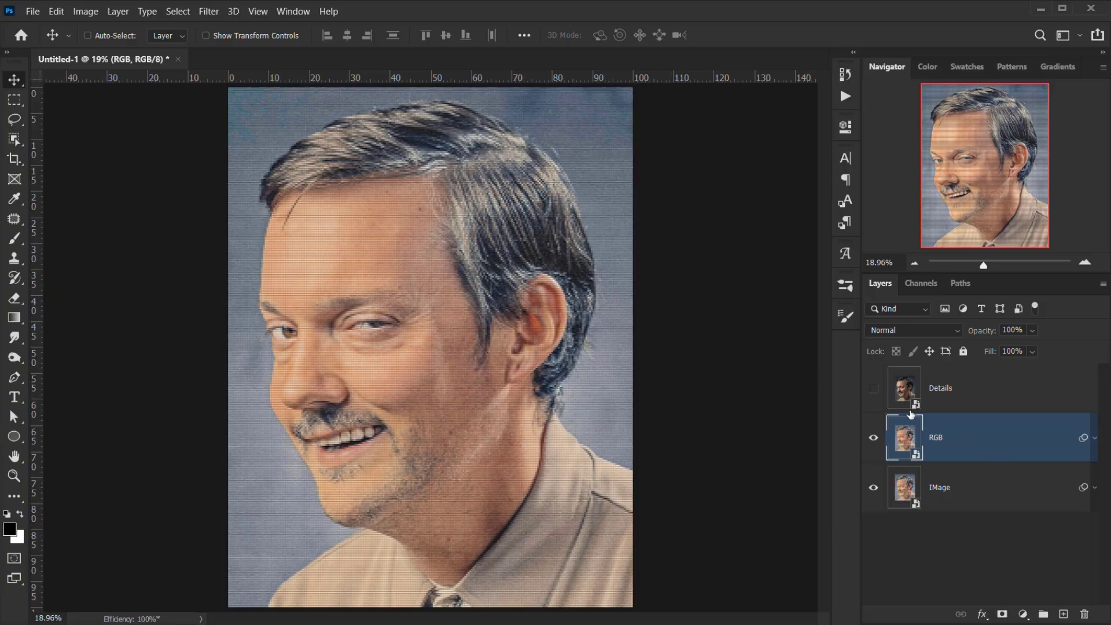
key("ctrl+t")
left_click(575, 263)
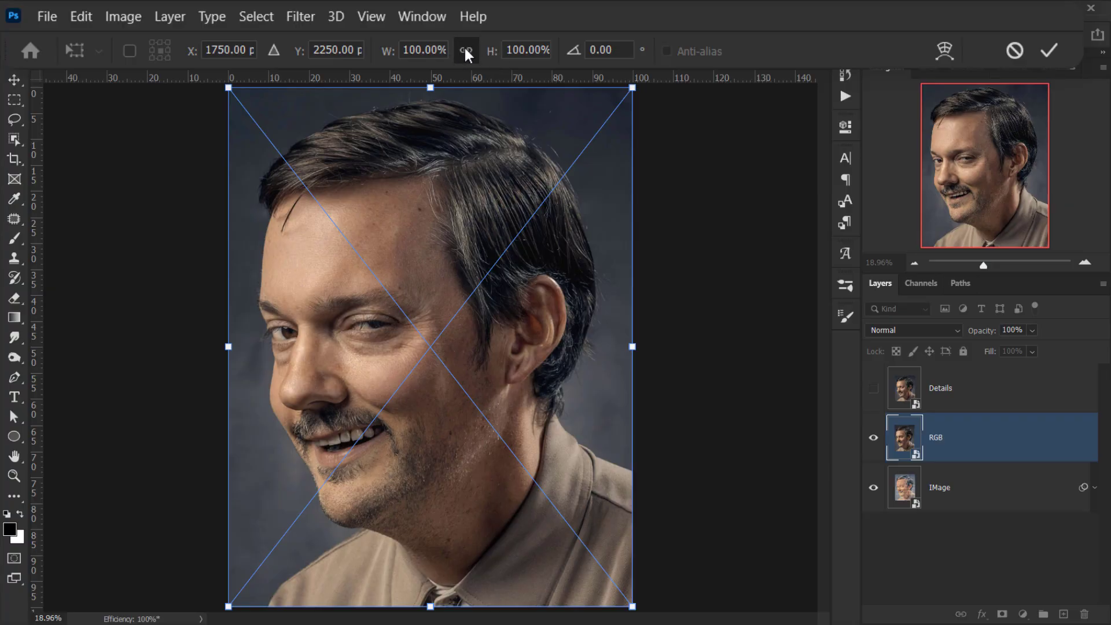
Scale the RGB layer proportionally to 102% and commit the transform
left_click(409, 50)
key("BackSpace")
double_click(422, 51)
type("02")
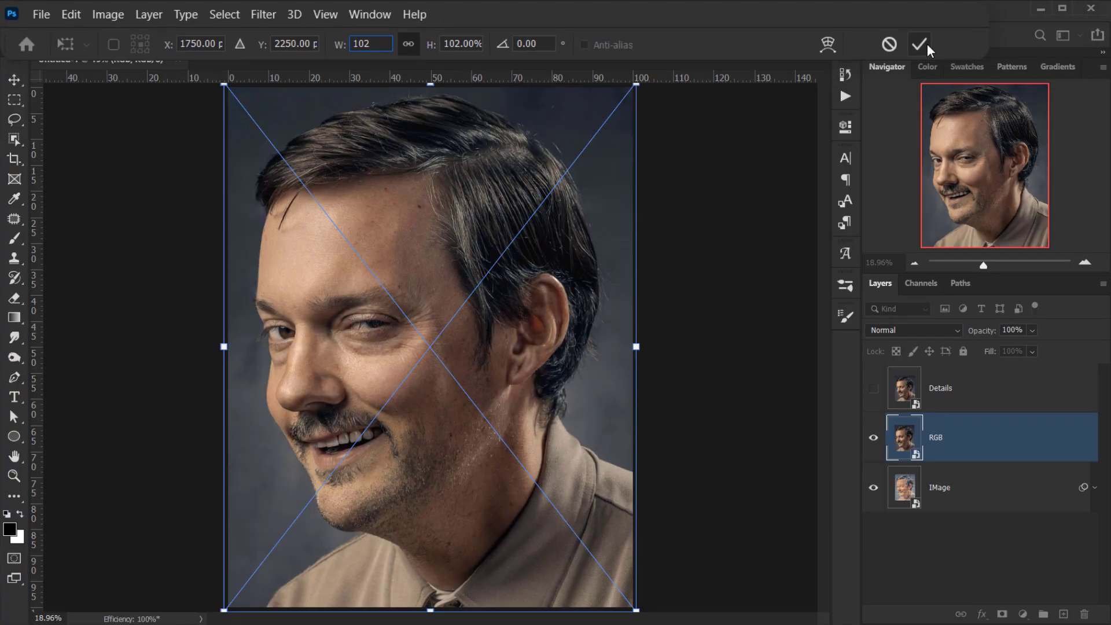
left_click(728, 35)
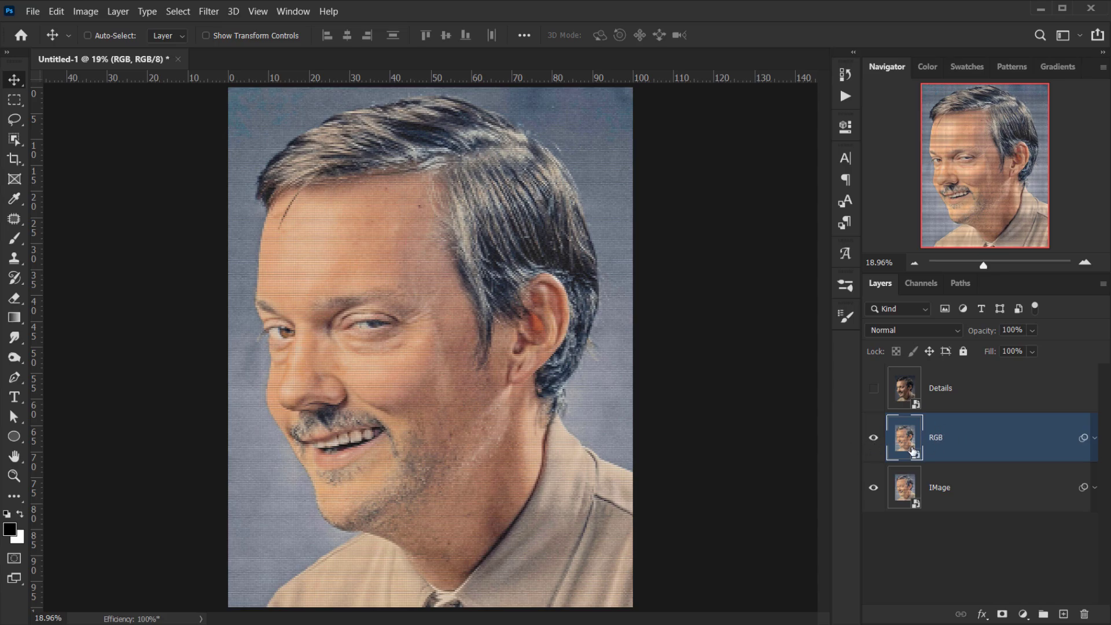
Uncheck the G and B channels in the RGB layer's Blending Options, leaving red only
left_click(982, 614)
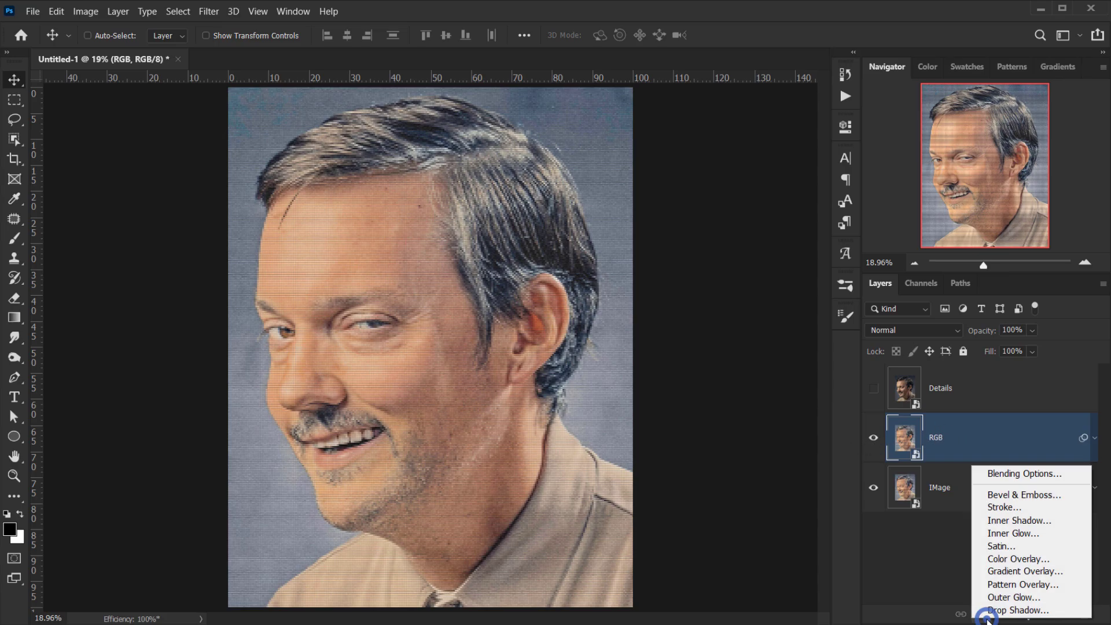
left_click(1017, 474)
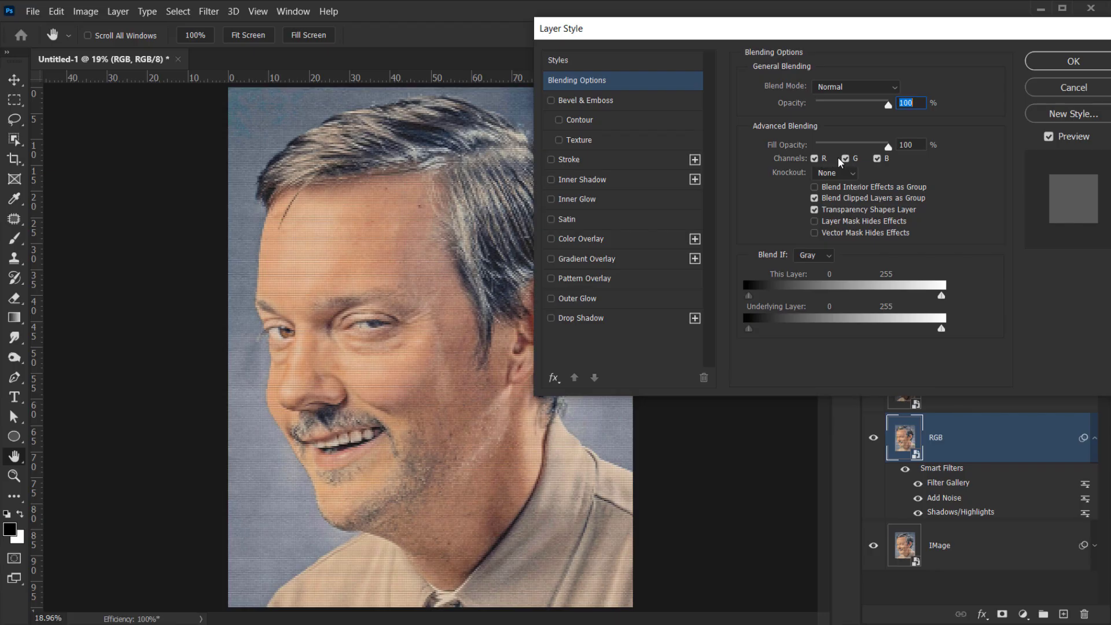
left_click(846, 159)
left_click(877, 158)
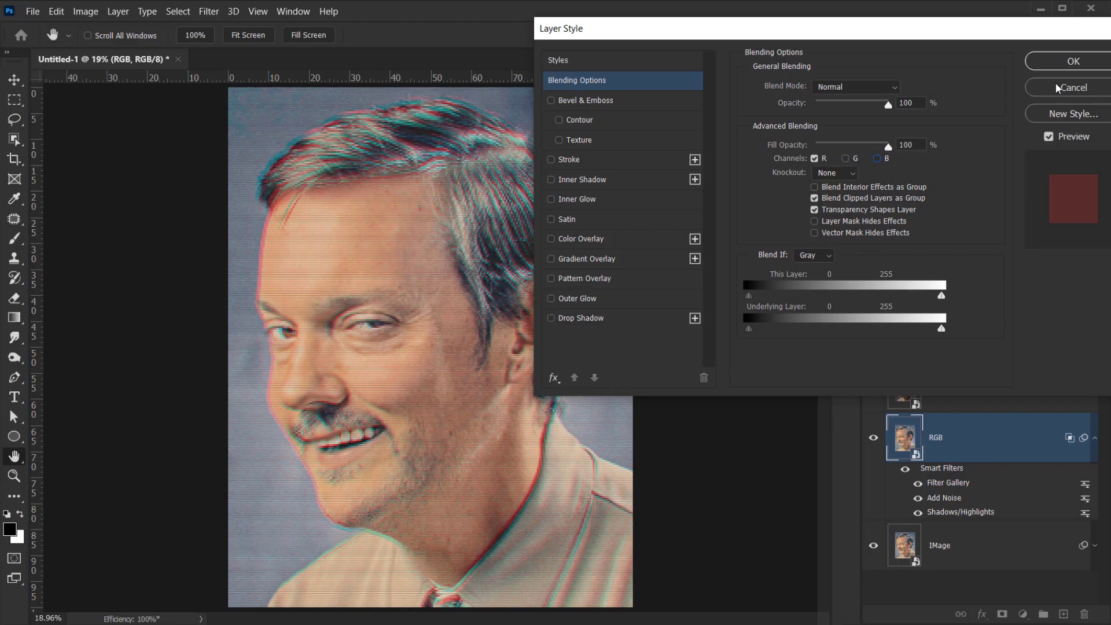
left_click(1059, 62)
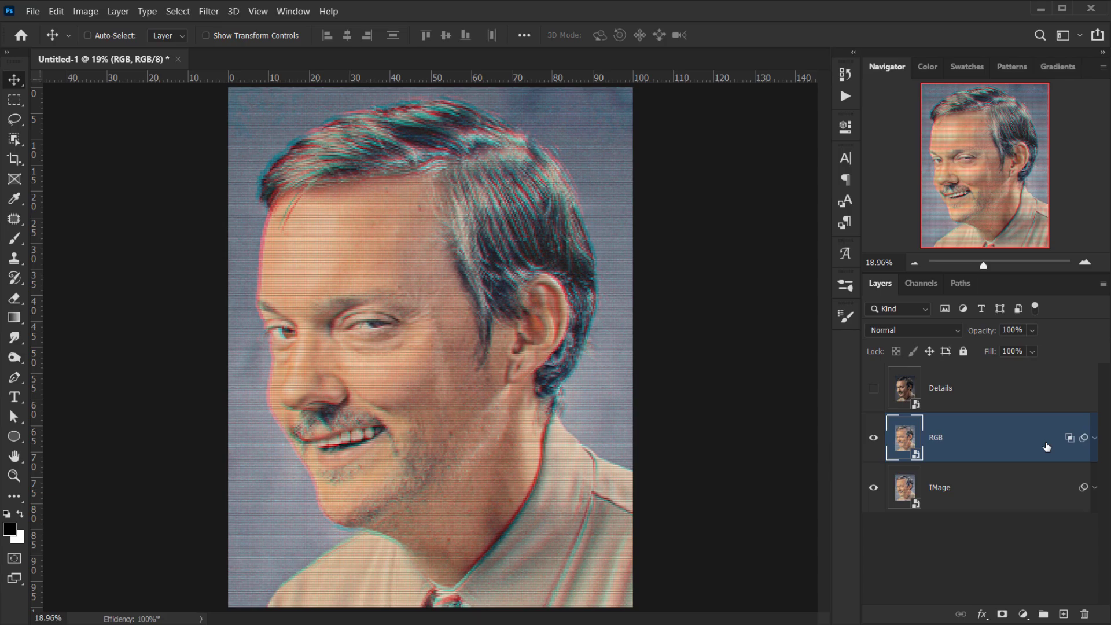
left_click(963, 446)
Create a new document 30 px wide by 10 px tall at 300 ppi with a white background
left_click(33, 12)
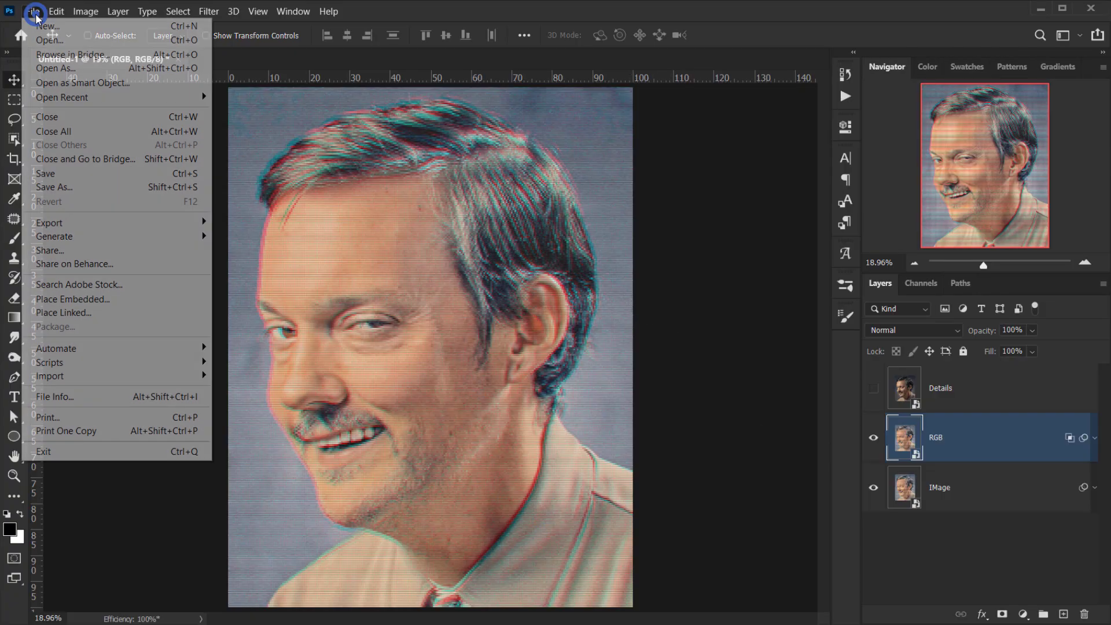
left_click(46, 26)
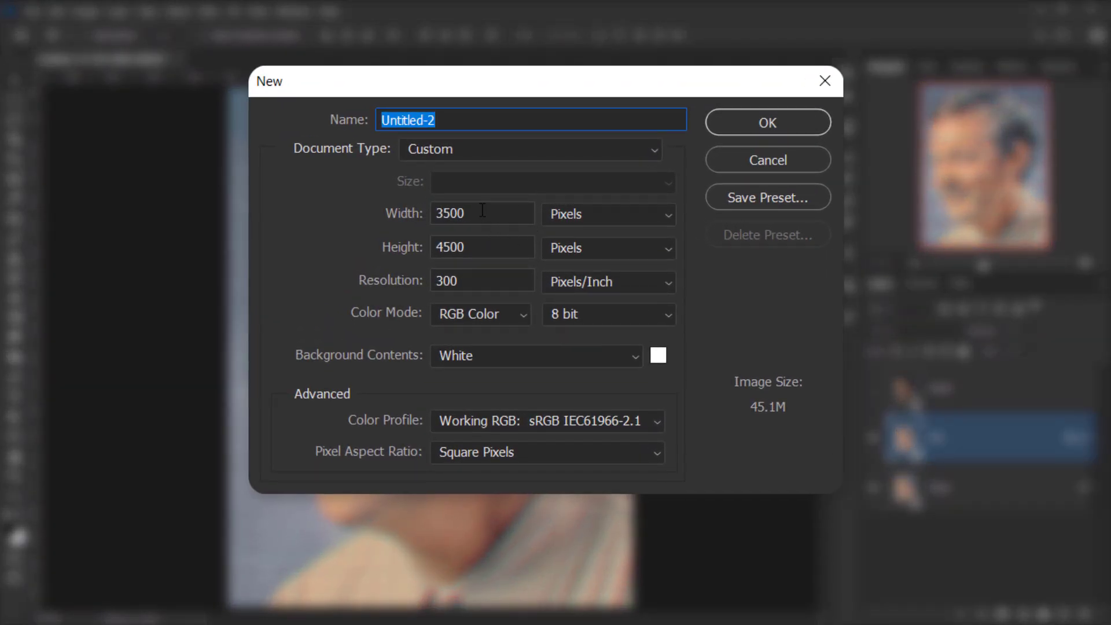
double_click(481, 211)
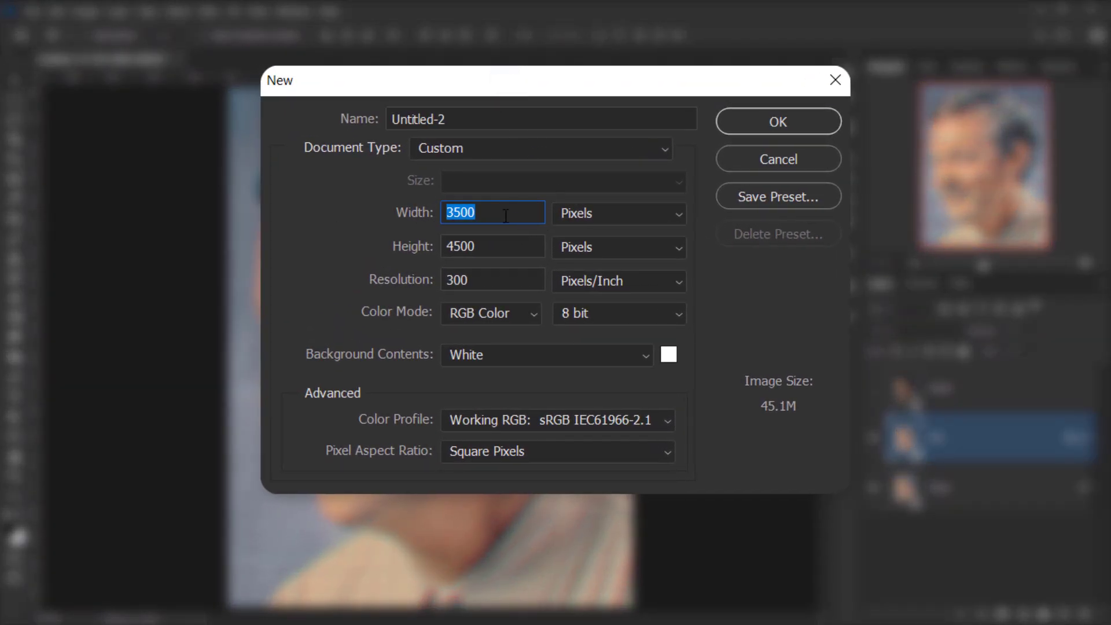
type("30")
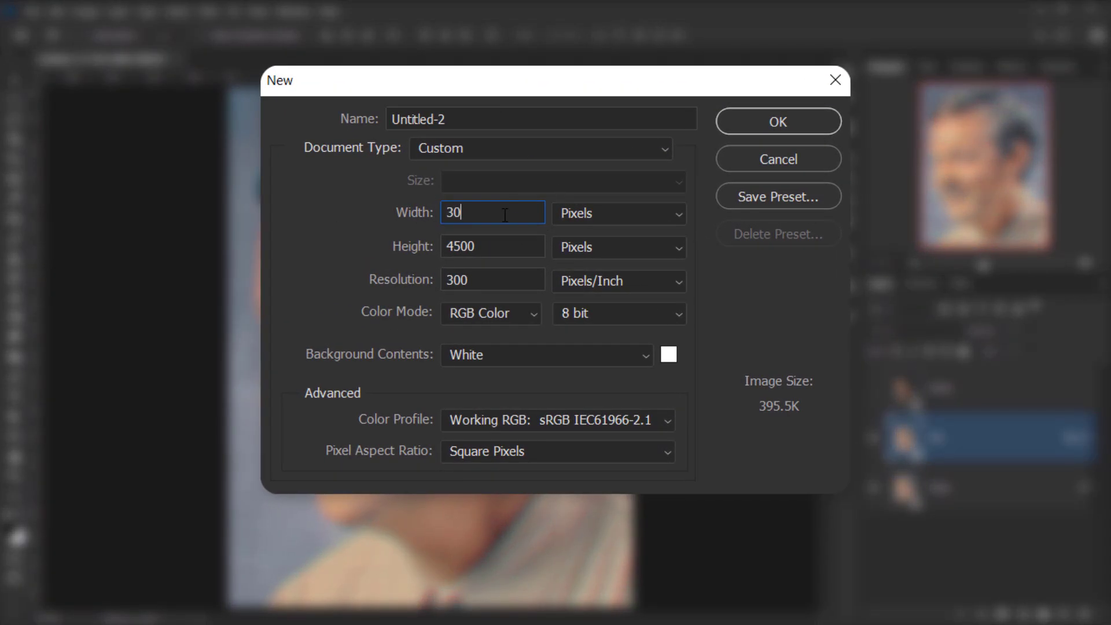
double_click(495, 246)
type("10")
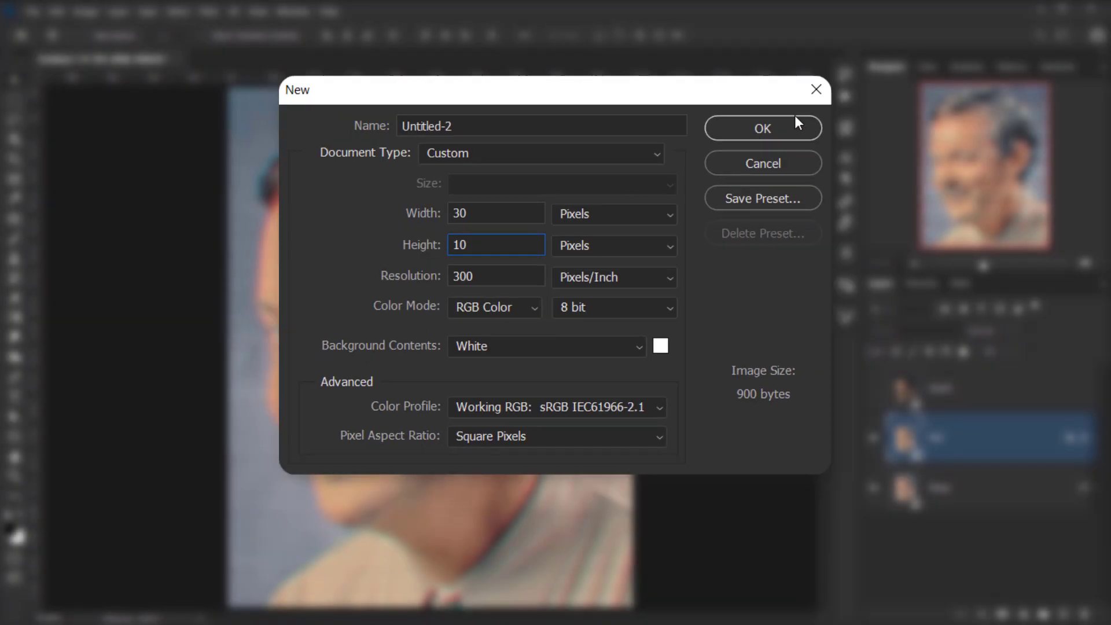
left_click(794, 118)
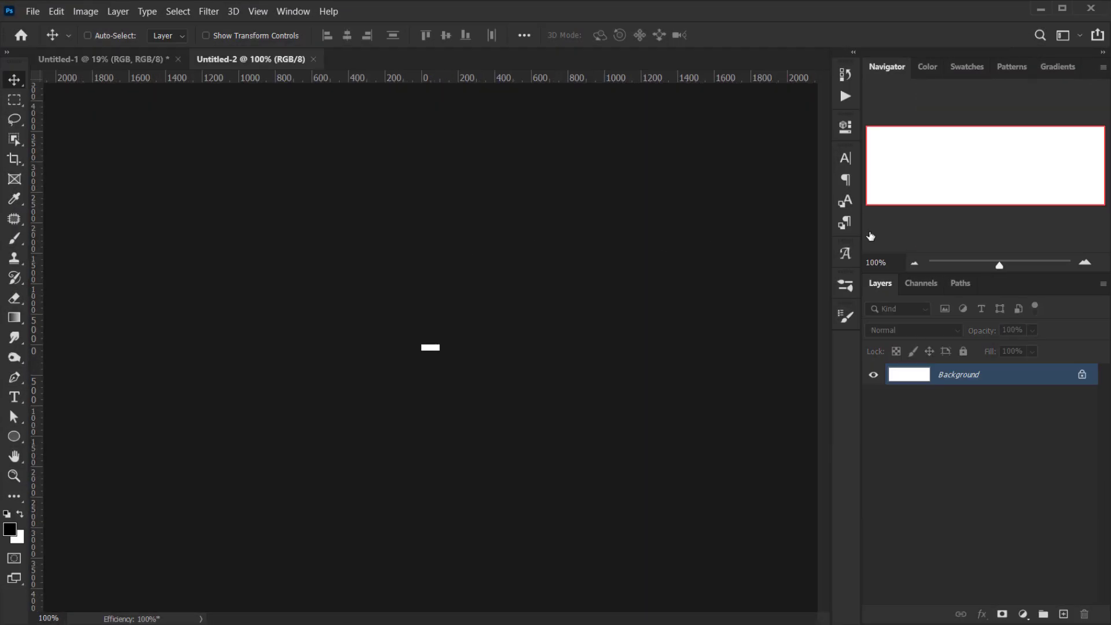
Draw a 10 × 10 px circle with the Ellipse tool on the fitted canvas
key("ctrl+0")
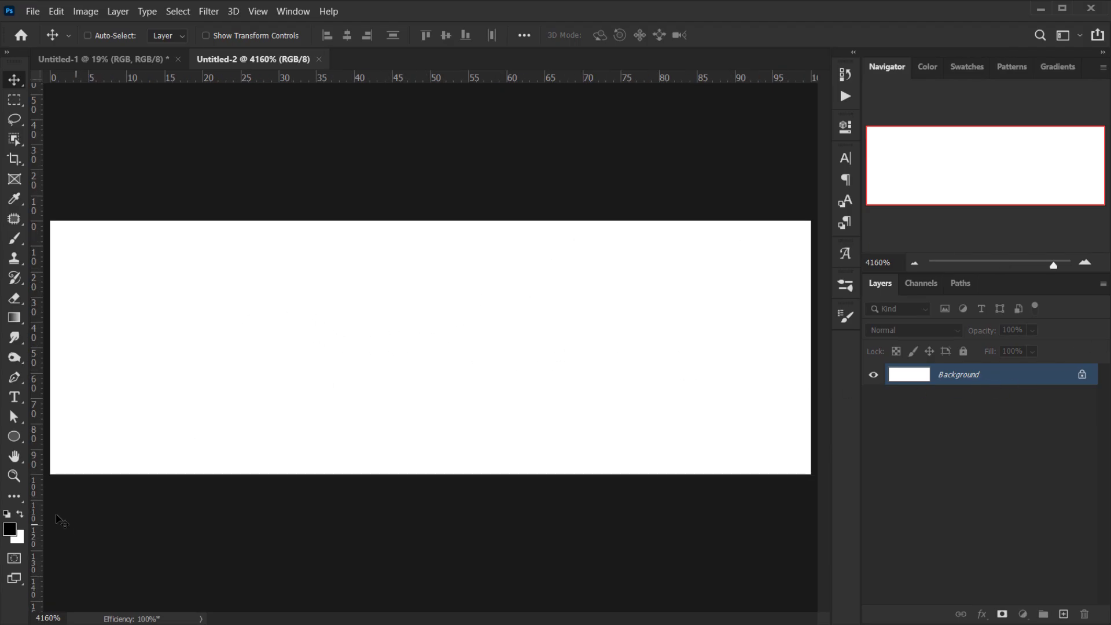
left_click(17, 441)
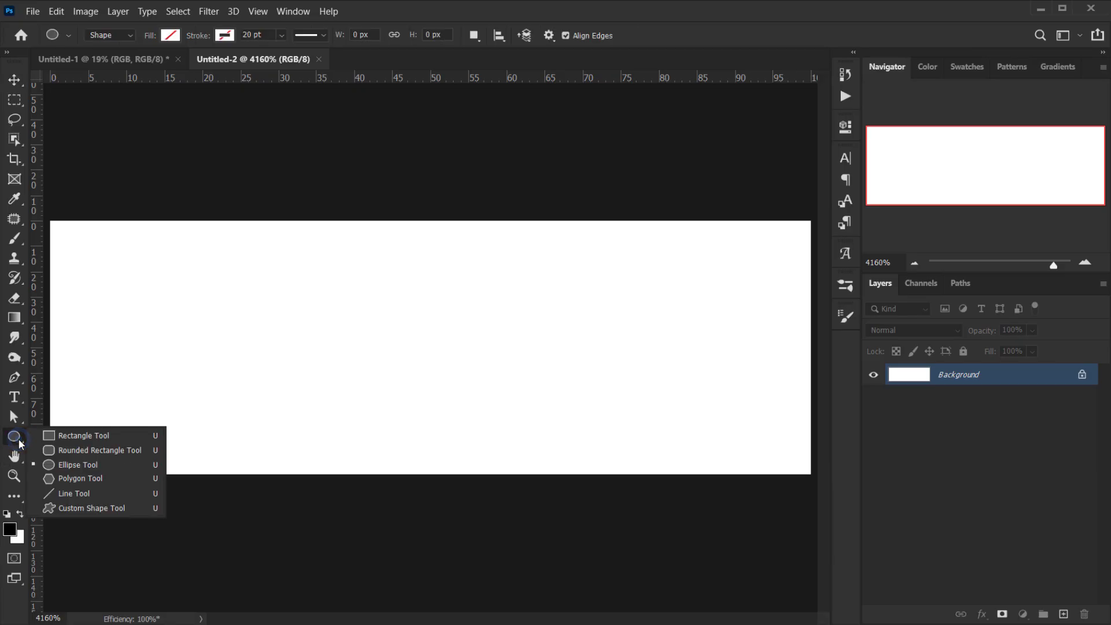
left_click(75, 467)
left_click(128, 294)
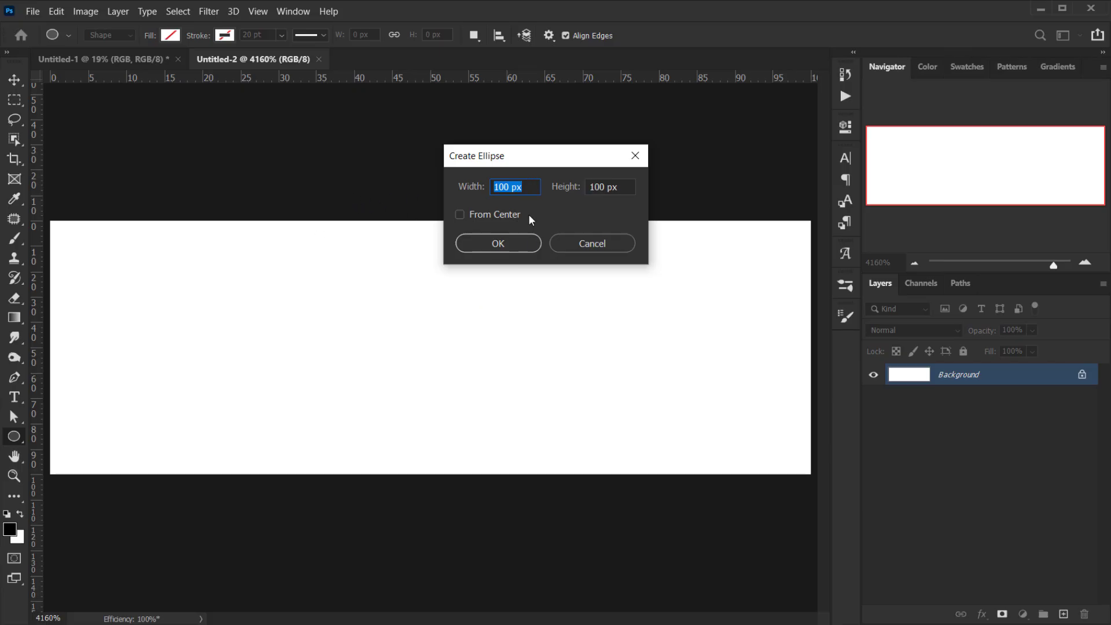
type("10")
left_click(628, 185)
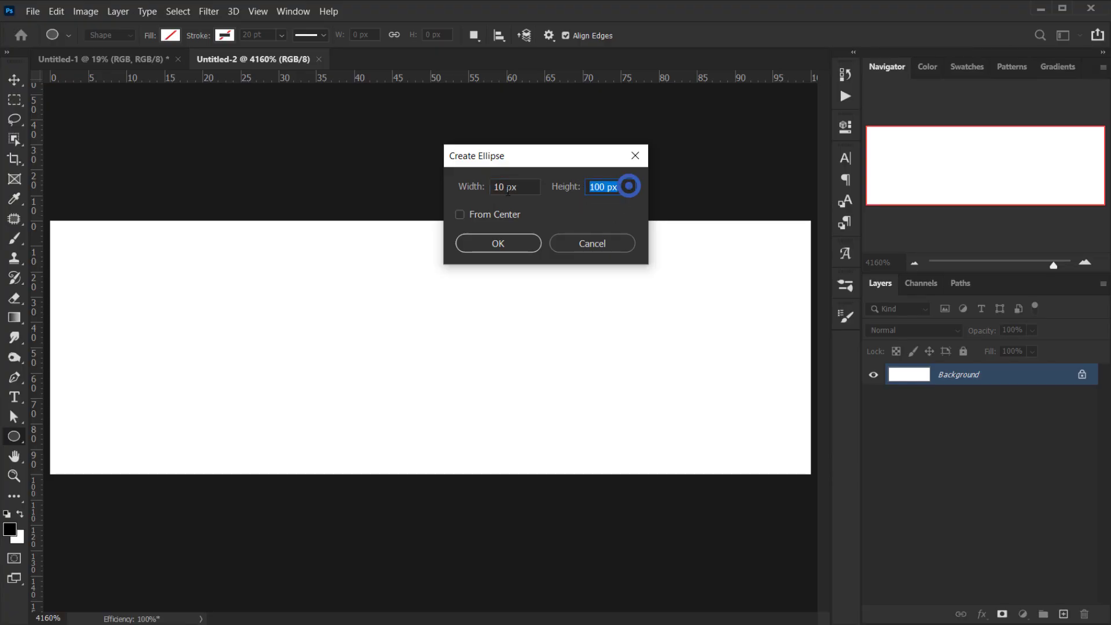
type("10")
left_click(533, 242)
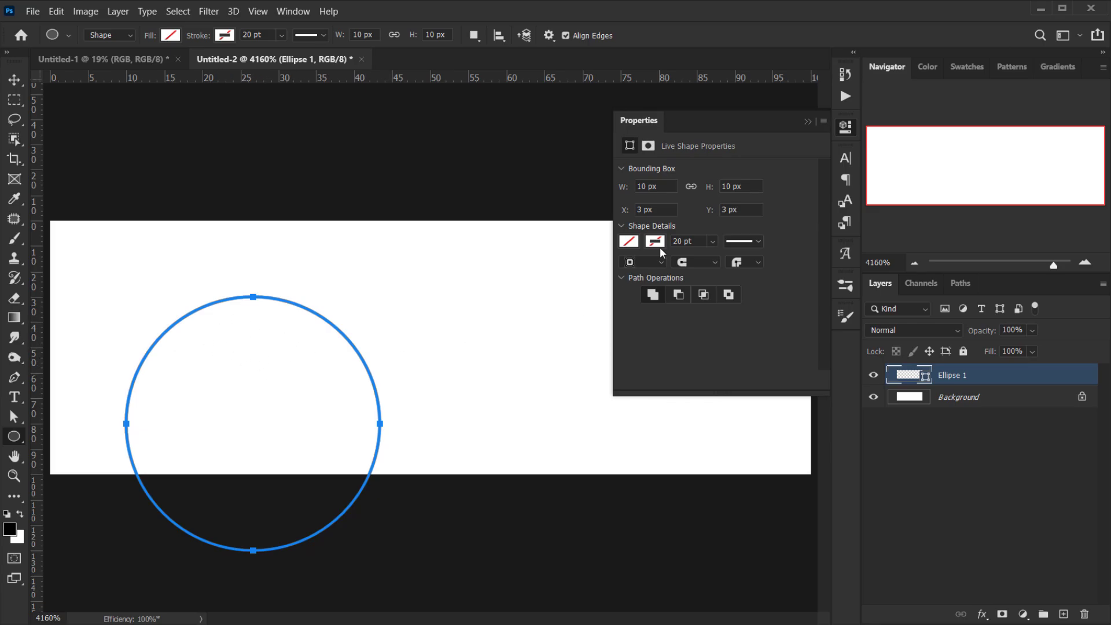
Fill the circle with red and move it against the canvas's left edge
left_click(171, 36)
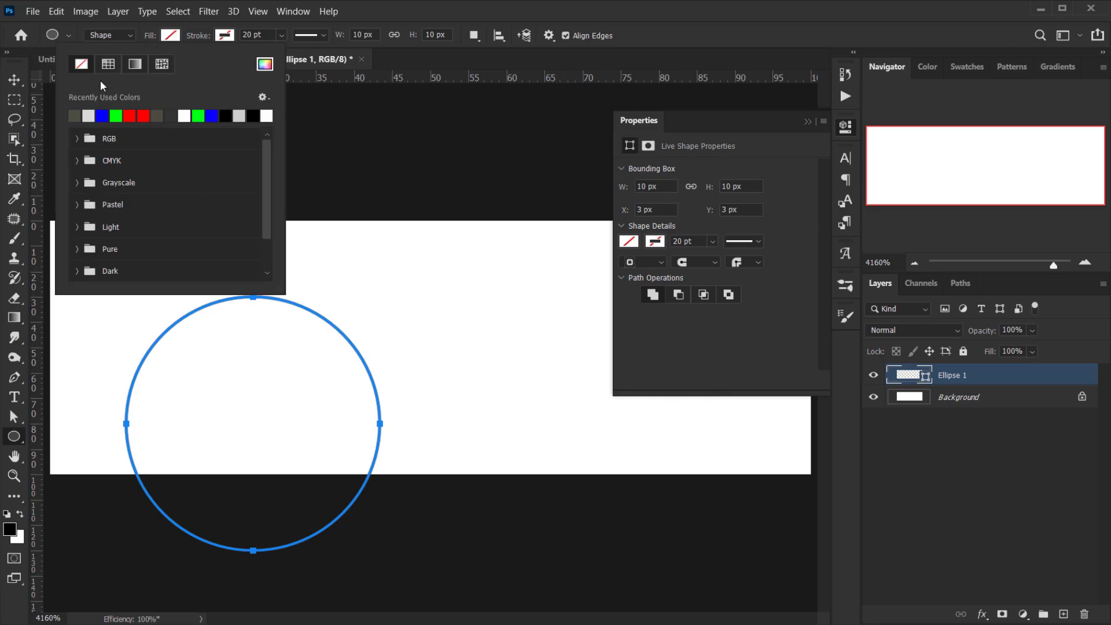
left_click(142, 114)
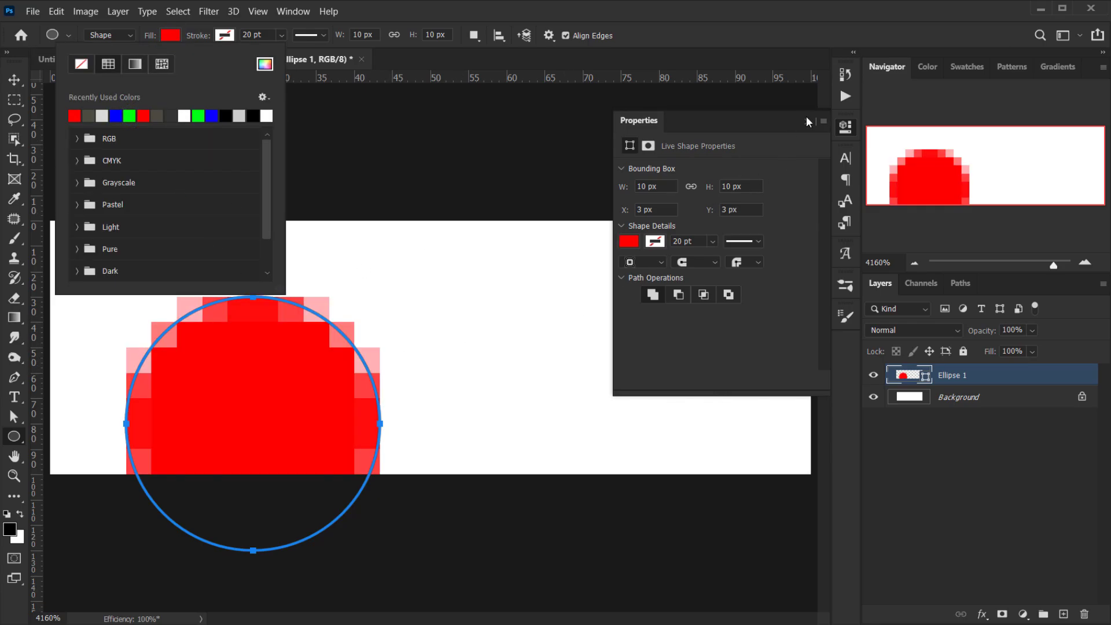
left_click(807, 121)
key("v")
left_click_drag(285, 389, 211, 323)
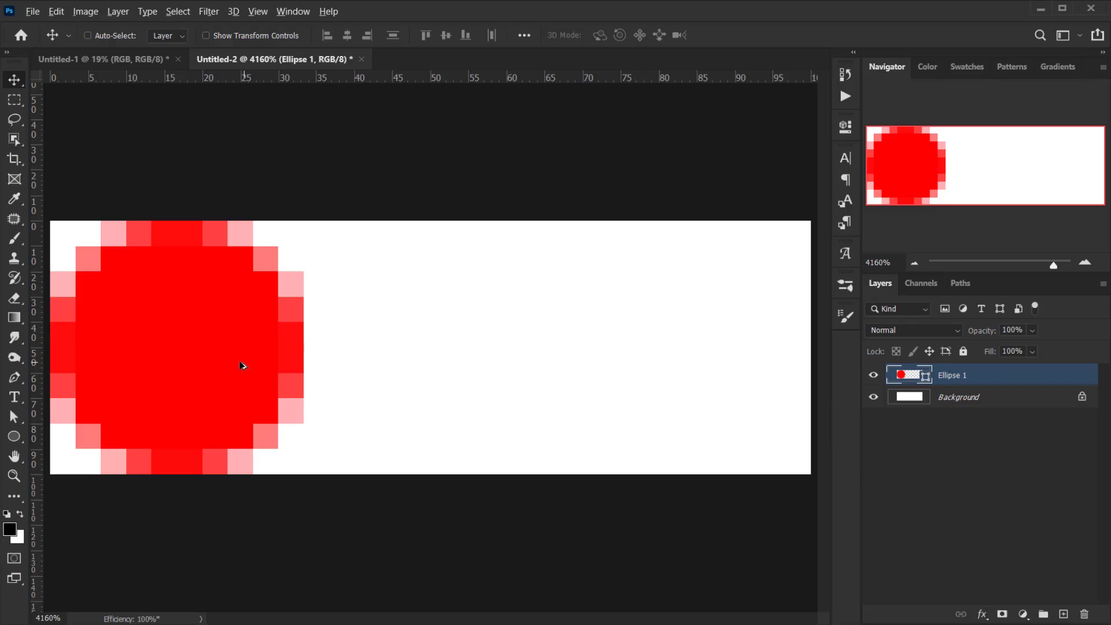
Alt-drag a copy of the red circle to the right and recolour it pure green
left_click_drag(211, 350, 461, 338)
double_click(917, 380)
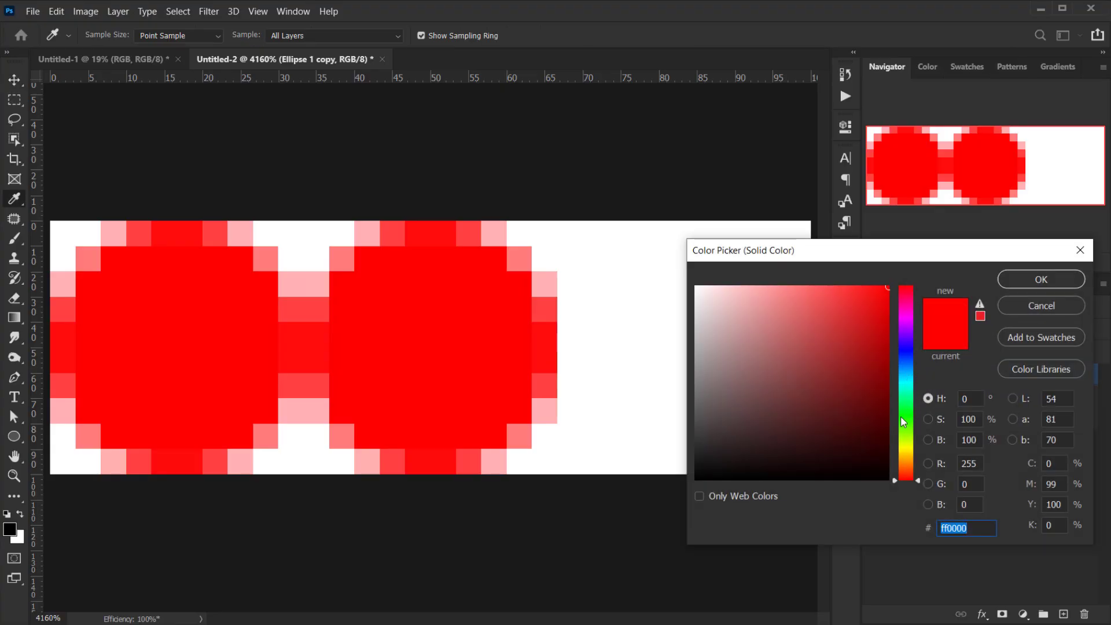
left_click(904, 423)
left_click(906, 420)
left_click_drag(876, 328, 891, 275)
left_click(909, 416)
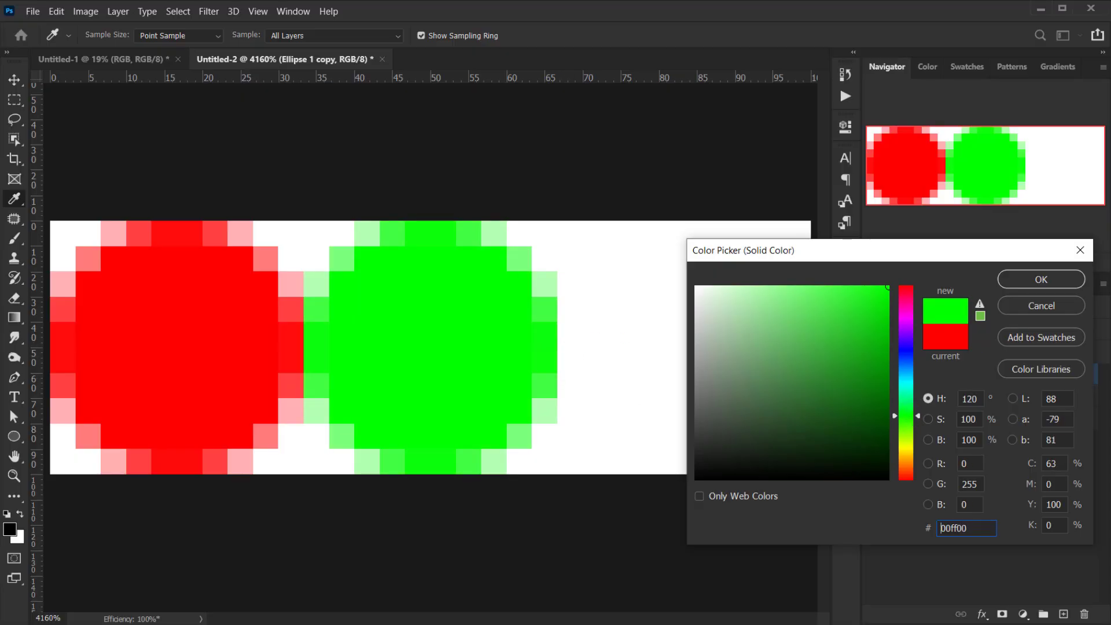
left_click(1041, 280)
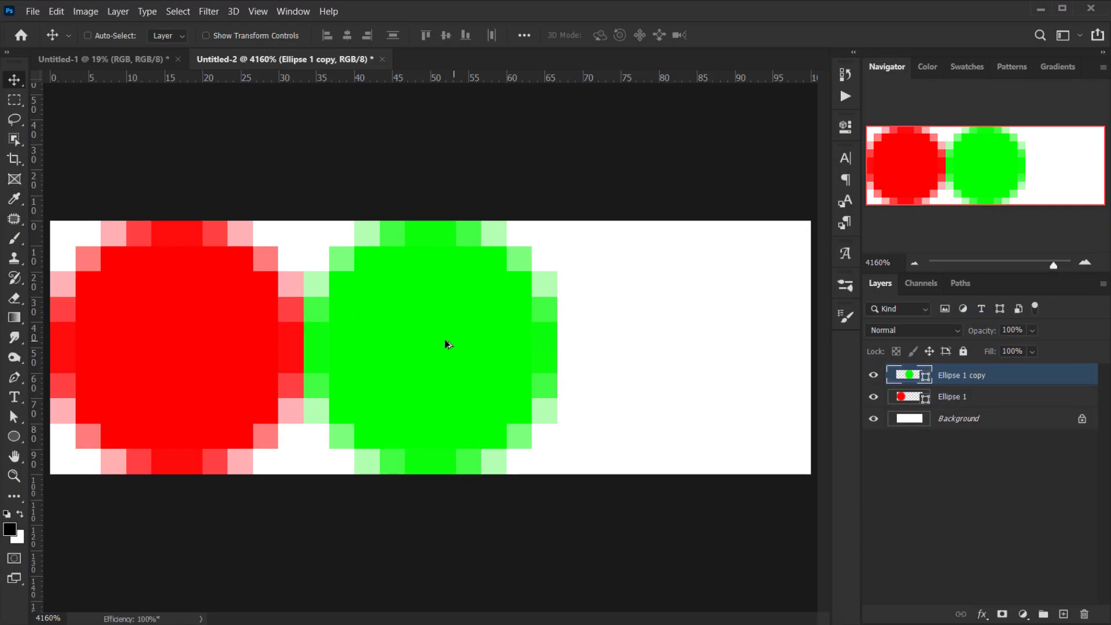
Copy the green circle to the right end and recolour it blue
left_click_drag(427, 332, 703, 335)
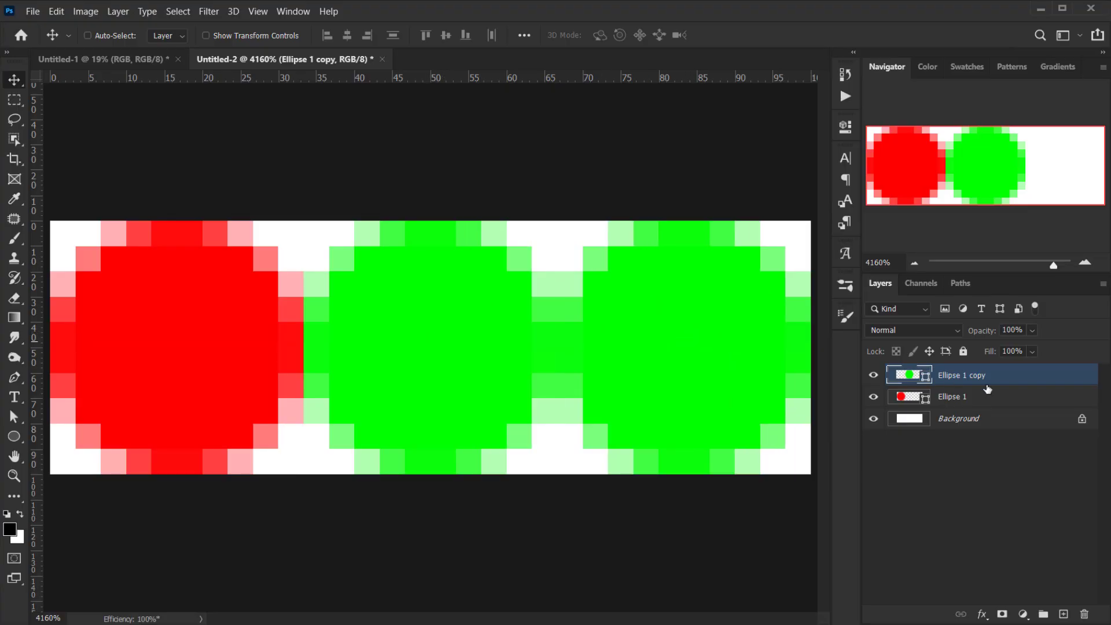
left_click(913, 376)
double_click(913, 376)
left_click_drag(907, 386, 909, 349)
left_click(1026, 280)
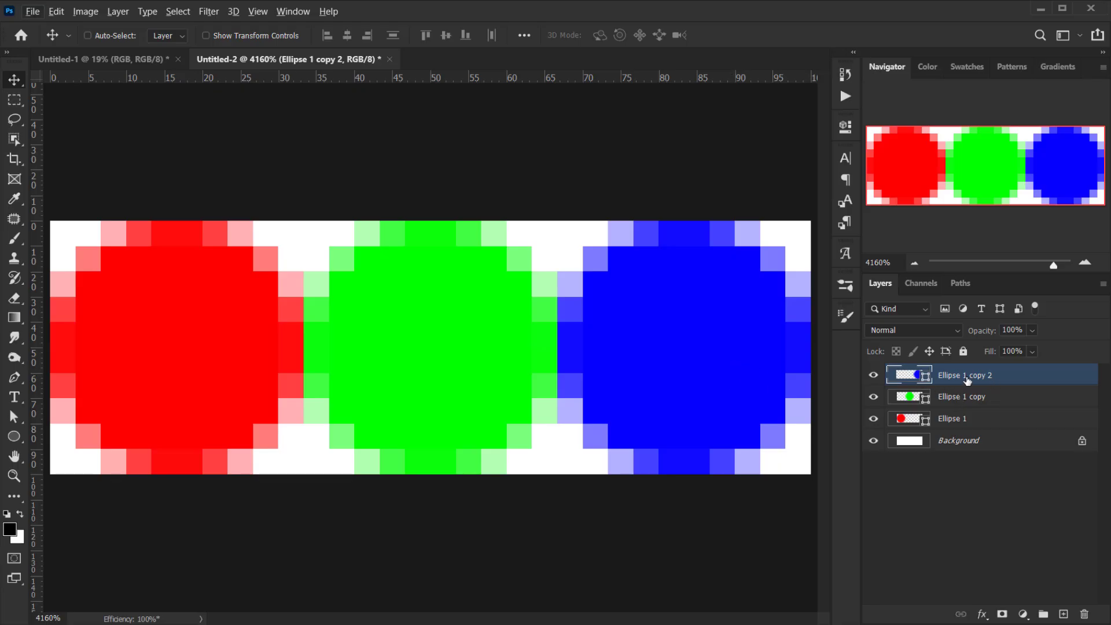
Duplicate the blue circle layer as a spare copy
left_click(875, 377)
left_click(874, 376)
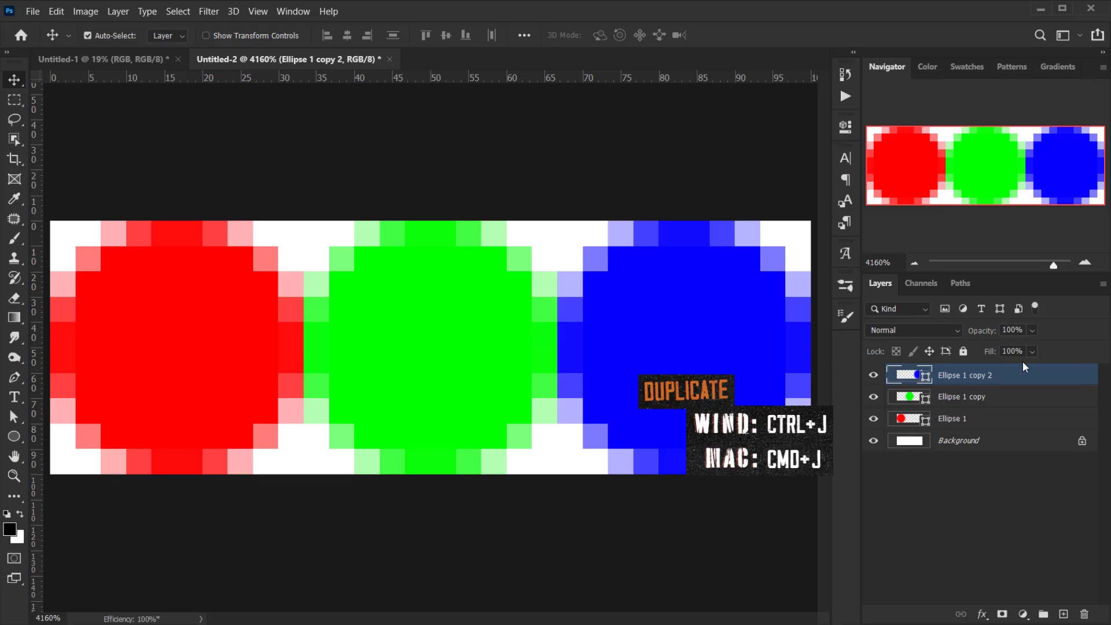
key("ctrl+j")
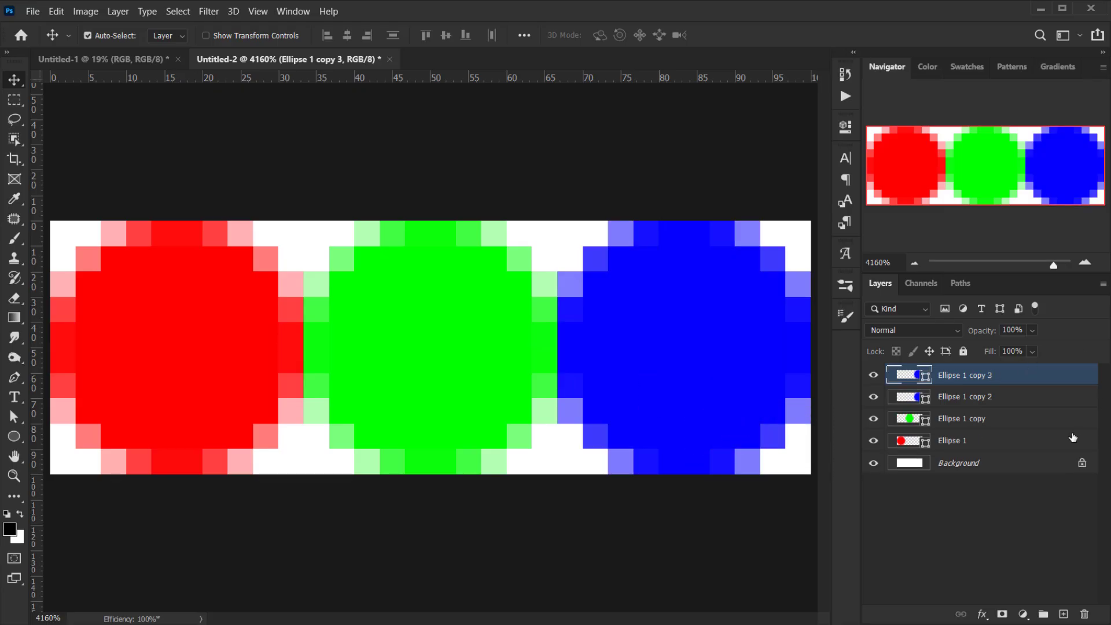
key("ctrl+t")
Scale the blue copy down to about three quarters, centre it, and recolour it white
left_click_drag(558, 348, 623, 347)
left_click_drag(802, 352, 743, 347)
left_click_drag(675, 370, 688, 369)
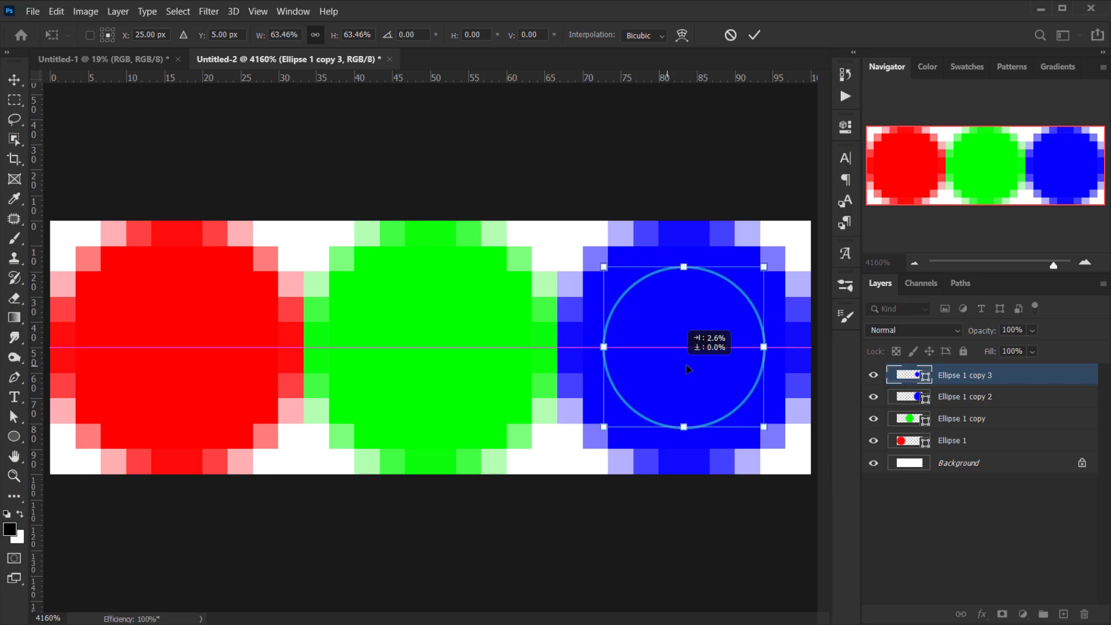
key("Return")
left_click(909, 376)
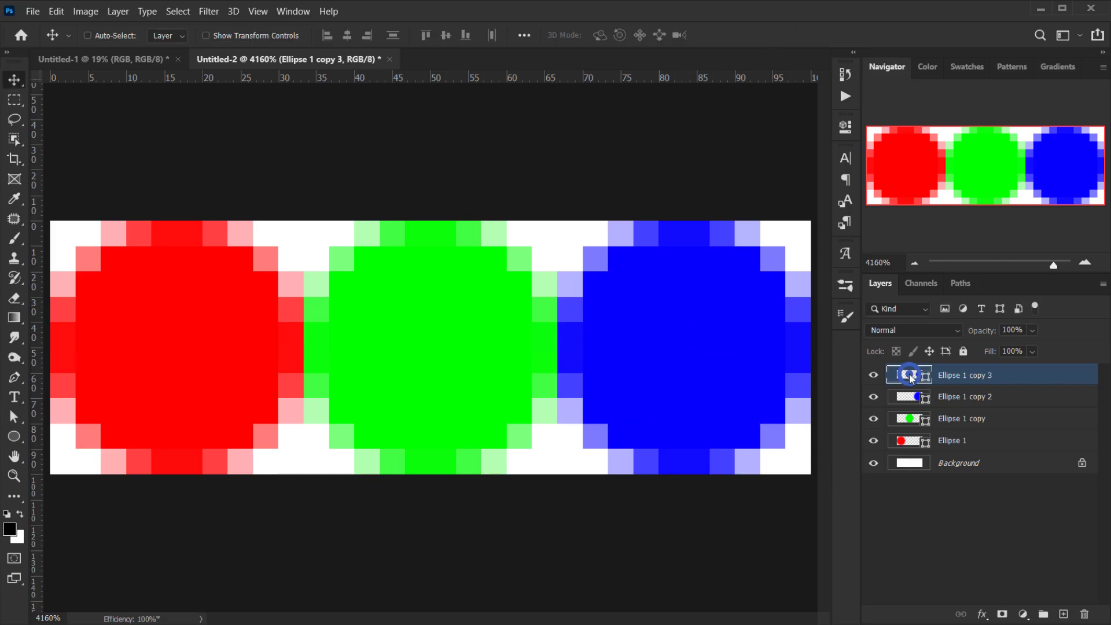
left_click(910, 376)
left_click_drag(830, 417, 696, 286)
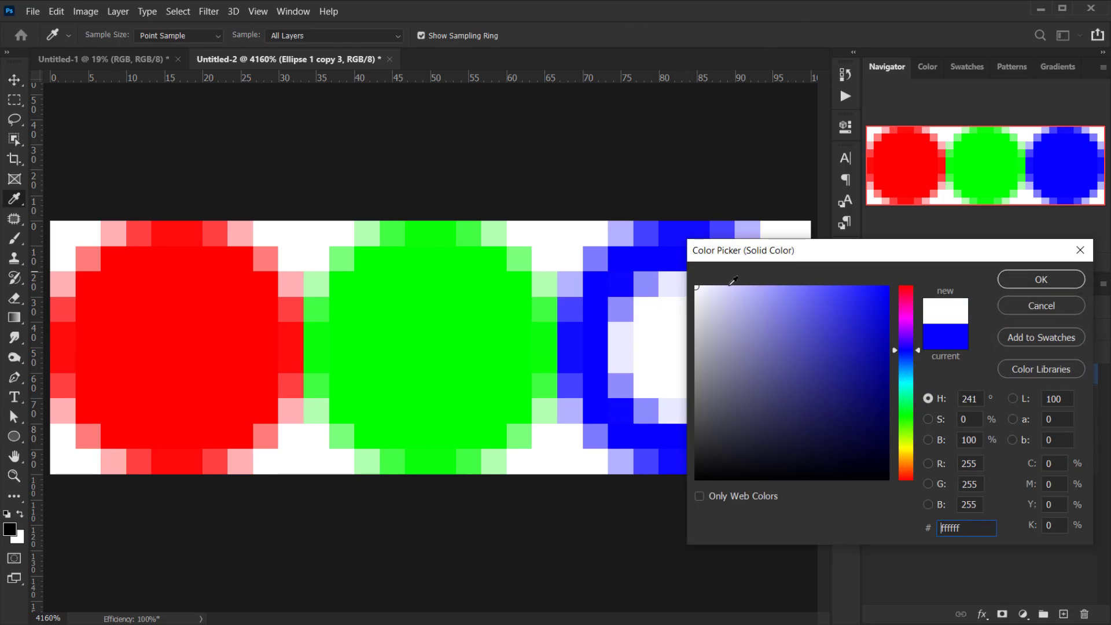
left_click(1034, 279)
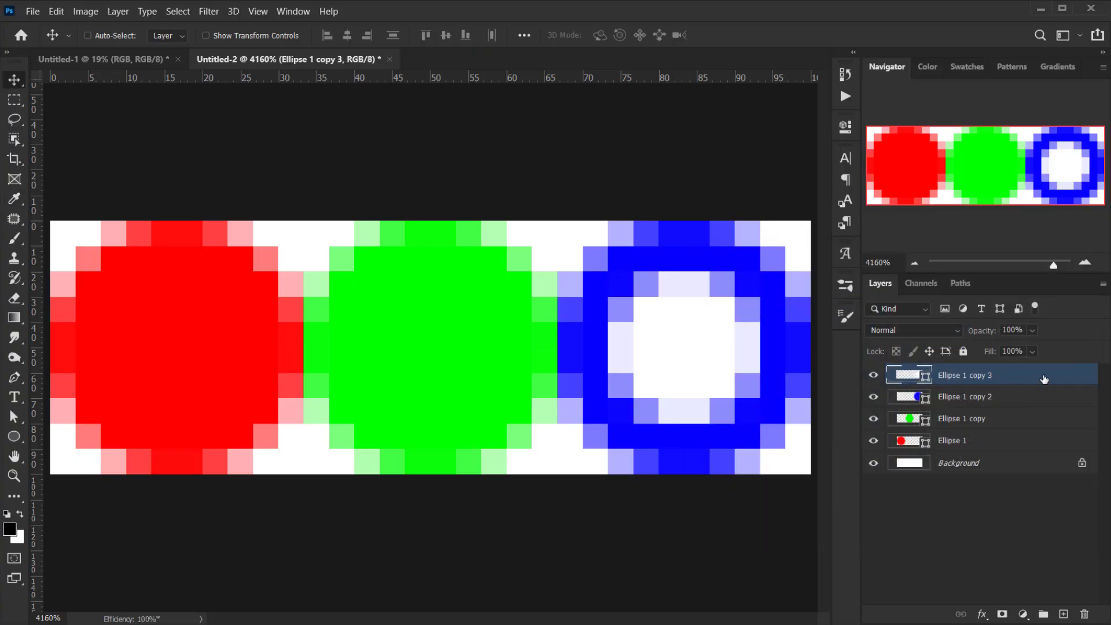
Rasterize the white centre, copy it onto the other circles, and merge the centres into one layer
right_click(1085, 389)
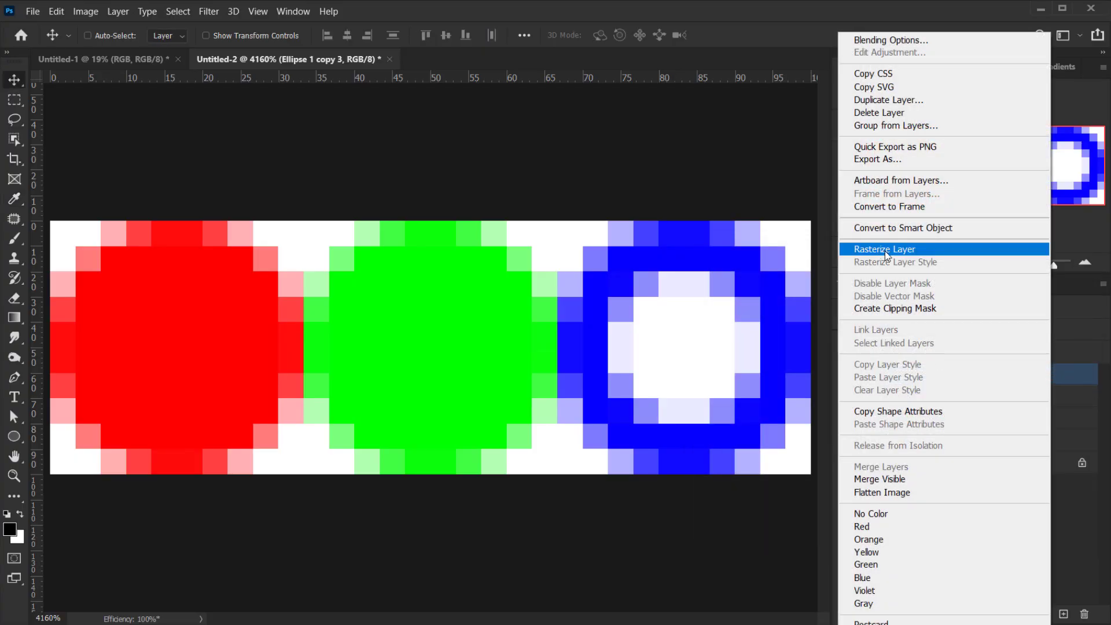
left_click(884, 249)
left_click(696, 330)
left_click_drag(663, 338, 195, 348)
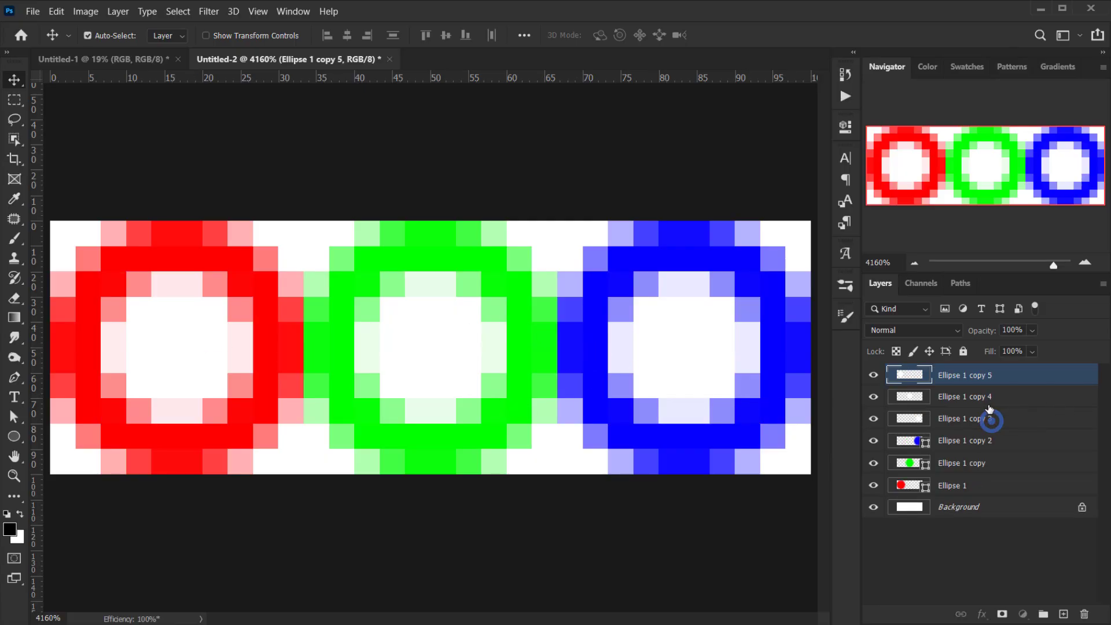
left_click(1016, 421, "ctrl")
left_click(996, 398, "ctrl")
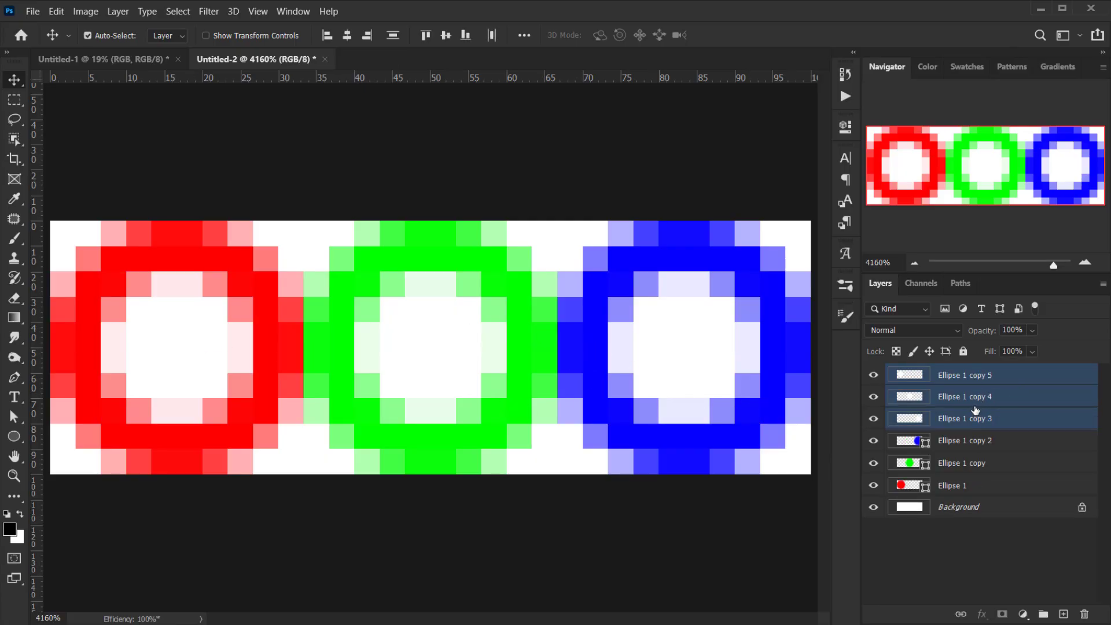
key("ctrl+e")
left_click(873, 375)
left_click(873, 375)
Apply a 0.8 px Gaussian Blur to the white centres
left_click(209, 11)
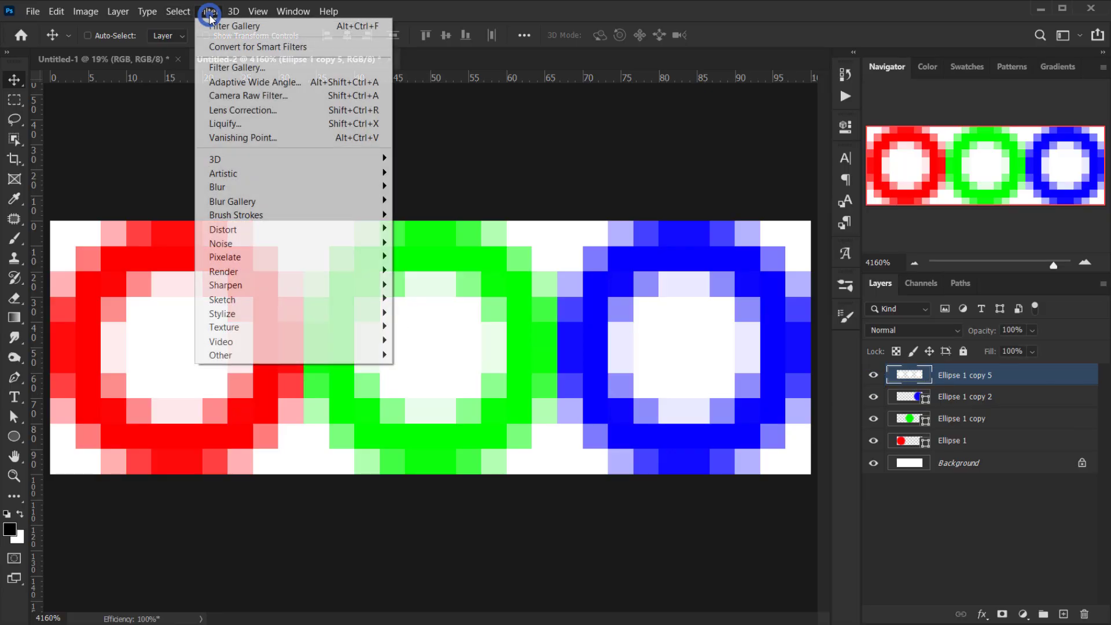
mouse_move(246, 189)
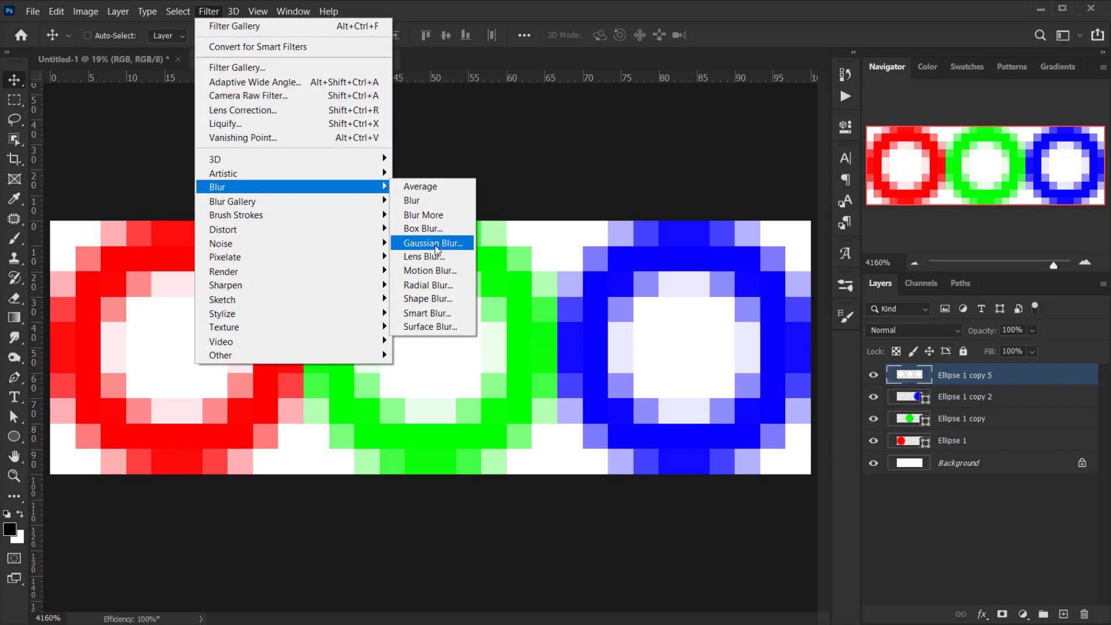
left_click(435, 241)
left_click_drag(725, 366, 723, 365)
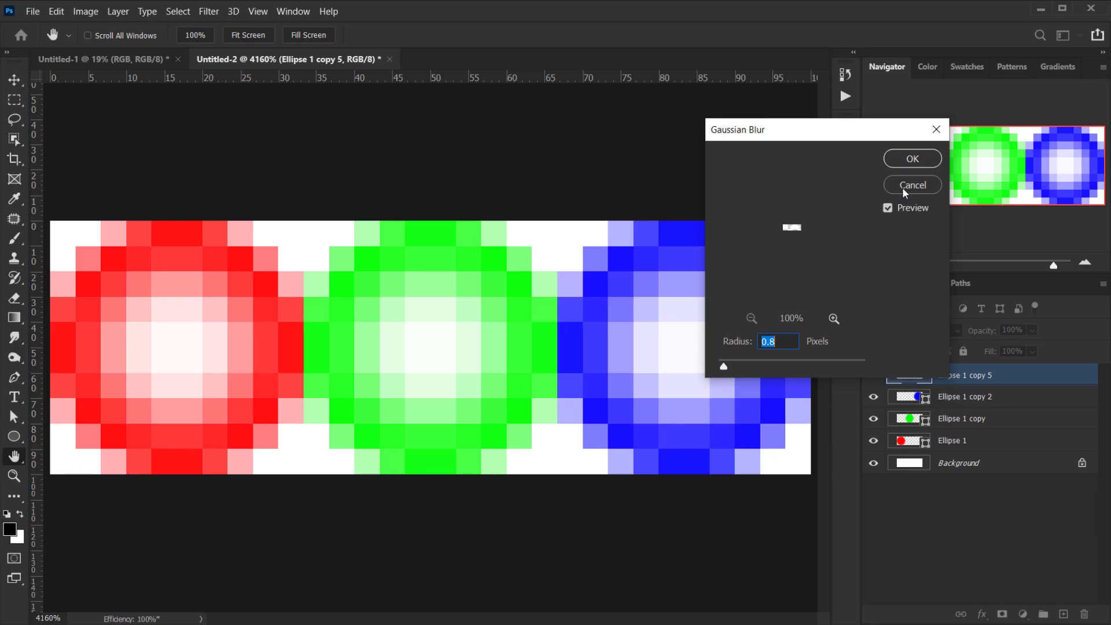
left_click(927, 165)
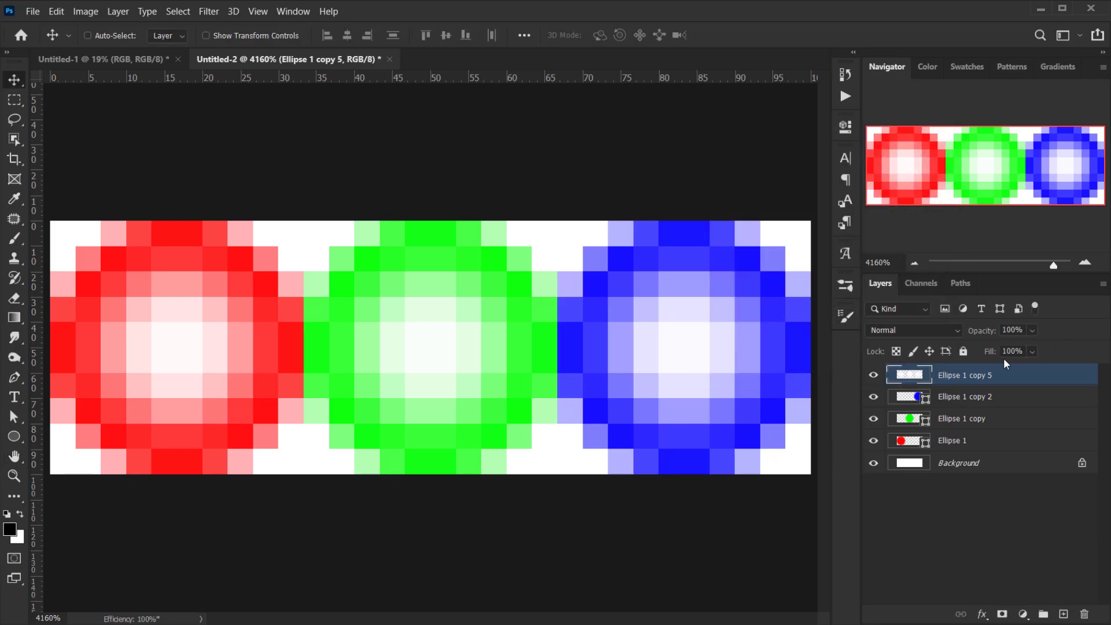
Set the centres to 53% opacity, then hide and select the white Background layer
left_click_drag(991, 333, 965, 340)
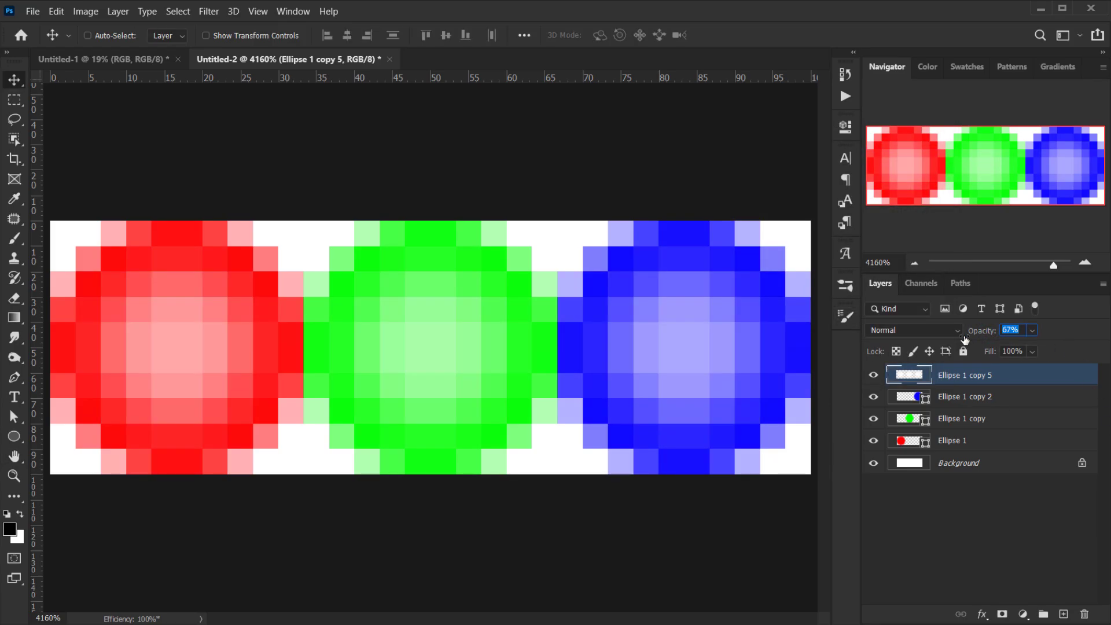
key("Return")
left_click(873, 463)
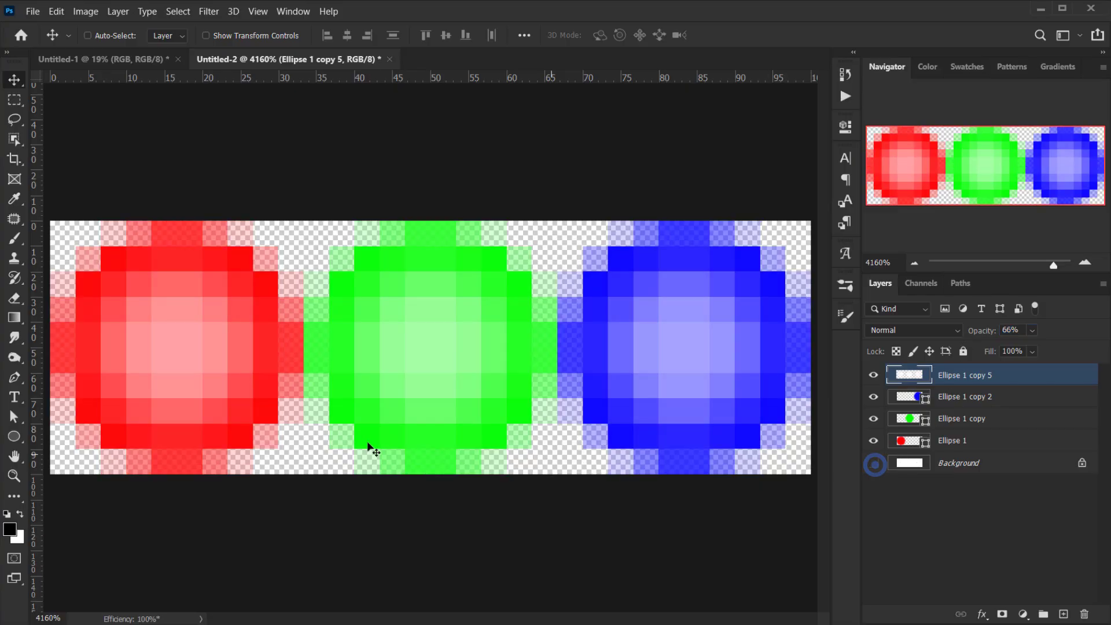
scroll(355, 427, "down", 3)
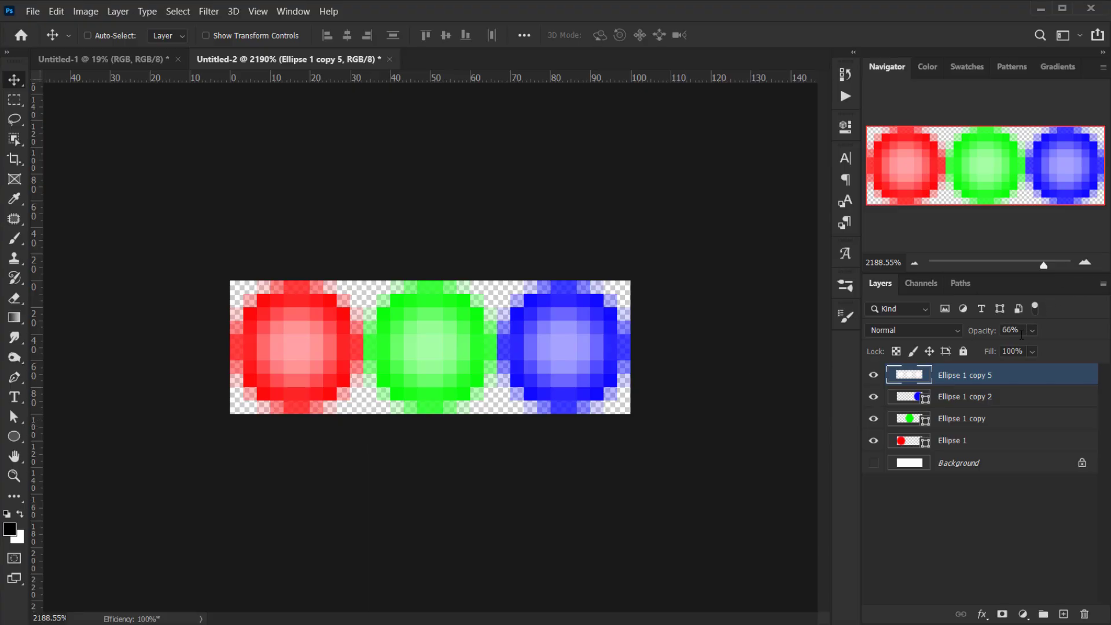
left_click_drag(992, 330, 984, 331)
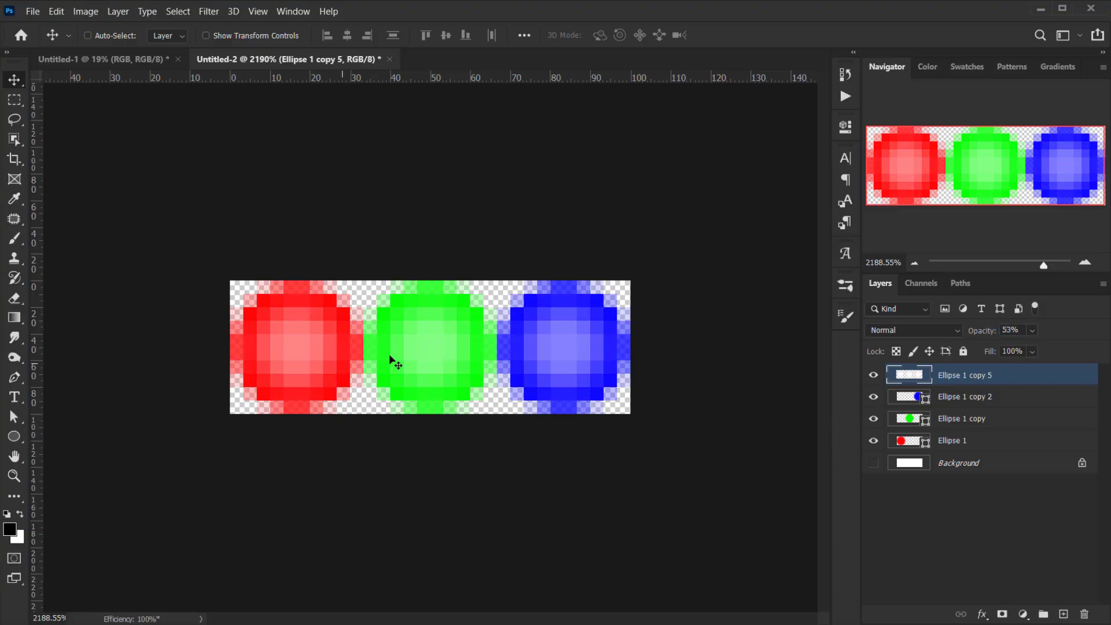
scroll(389, 362, "up", 3)
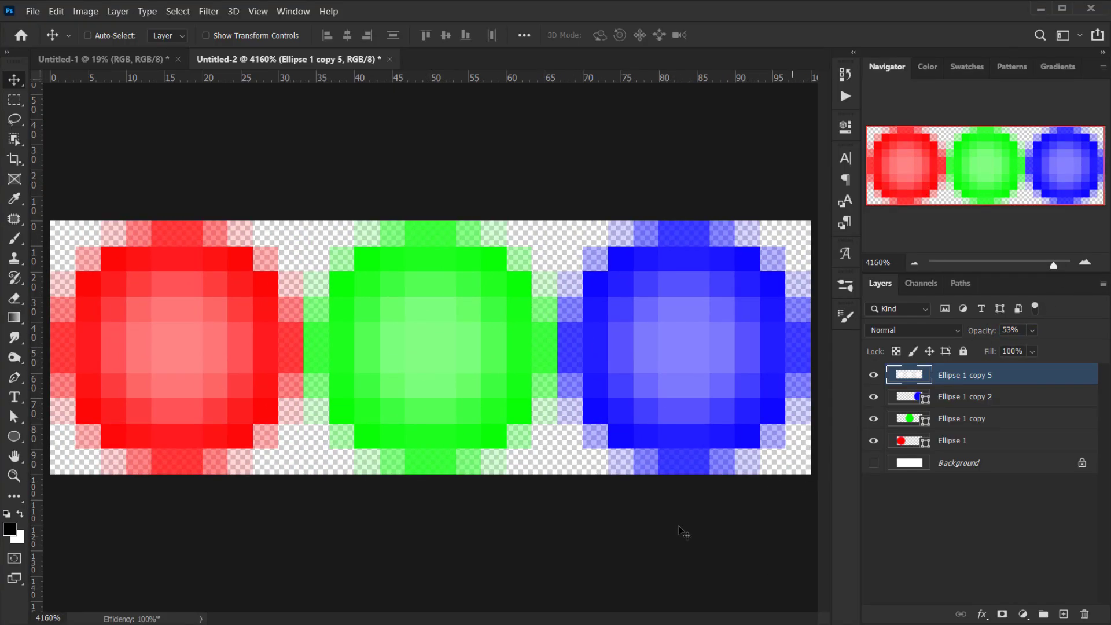
left_click(935, 464)
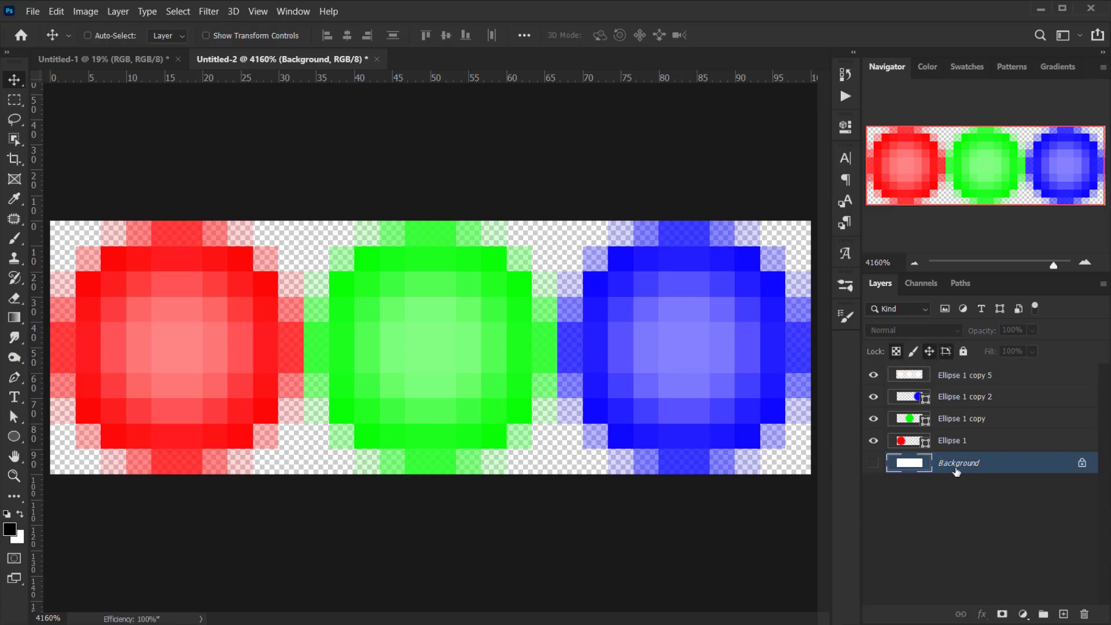
Delete the Background layer and define the dot strip as pattern 'CRT +1'
left_click_drag(974, 472, 1084, 614)
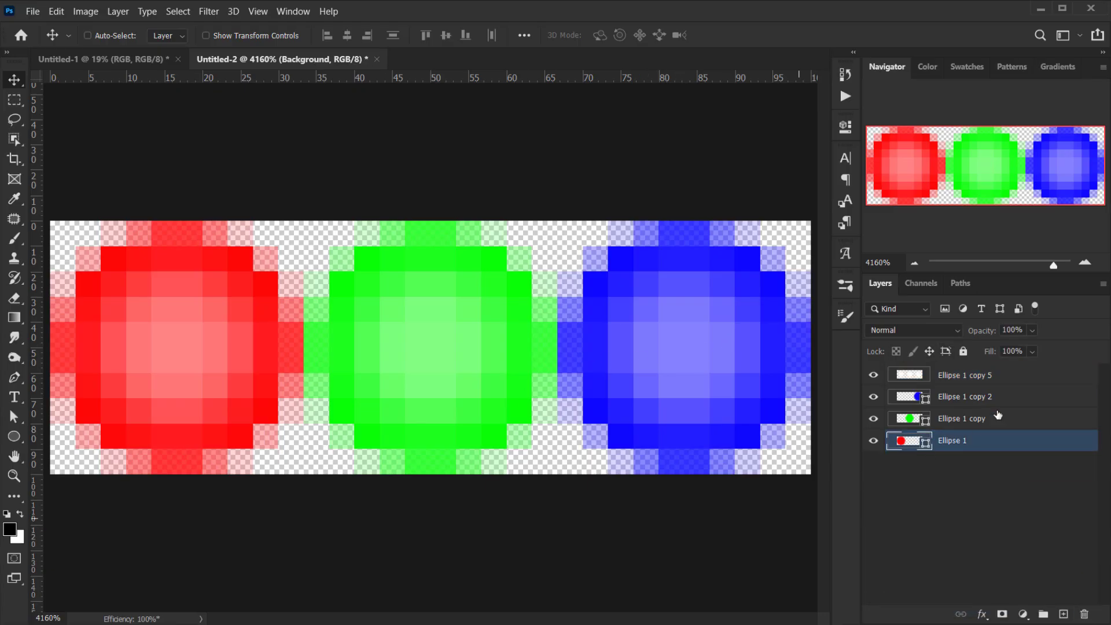
left_click(57, 13)
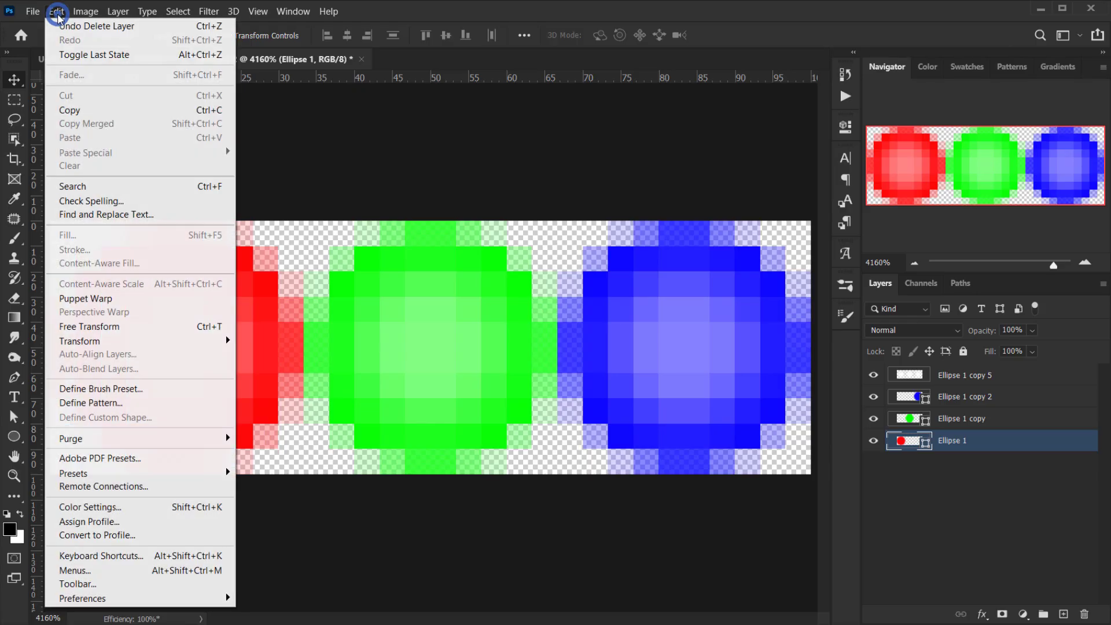
left_click(139, 403)
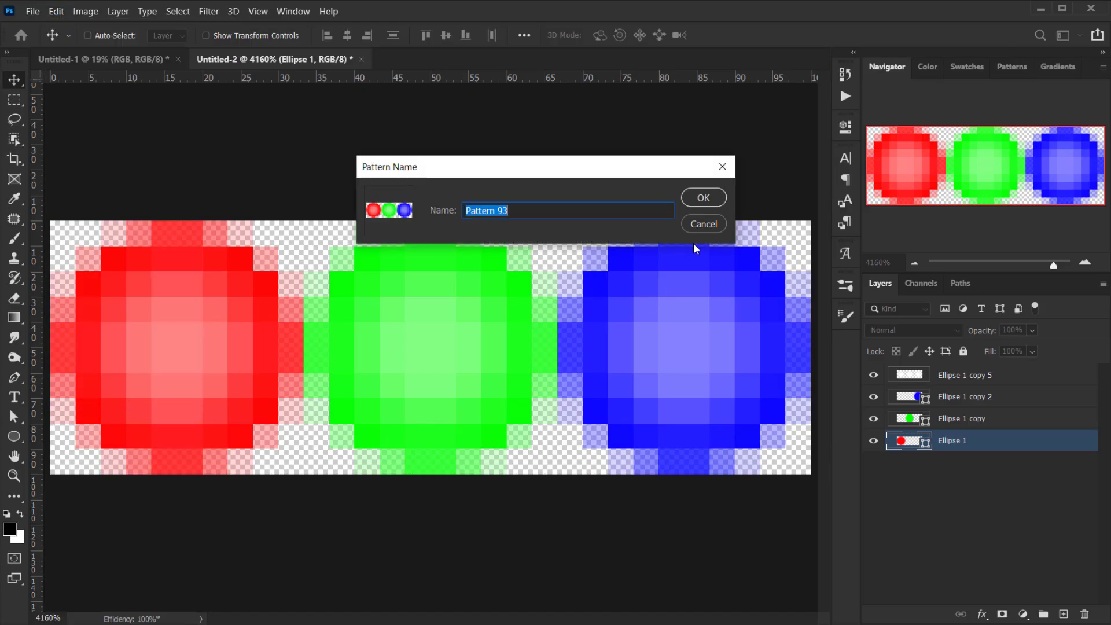
type("CRT +1")
left_click(720, 198)
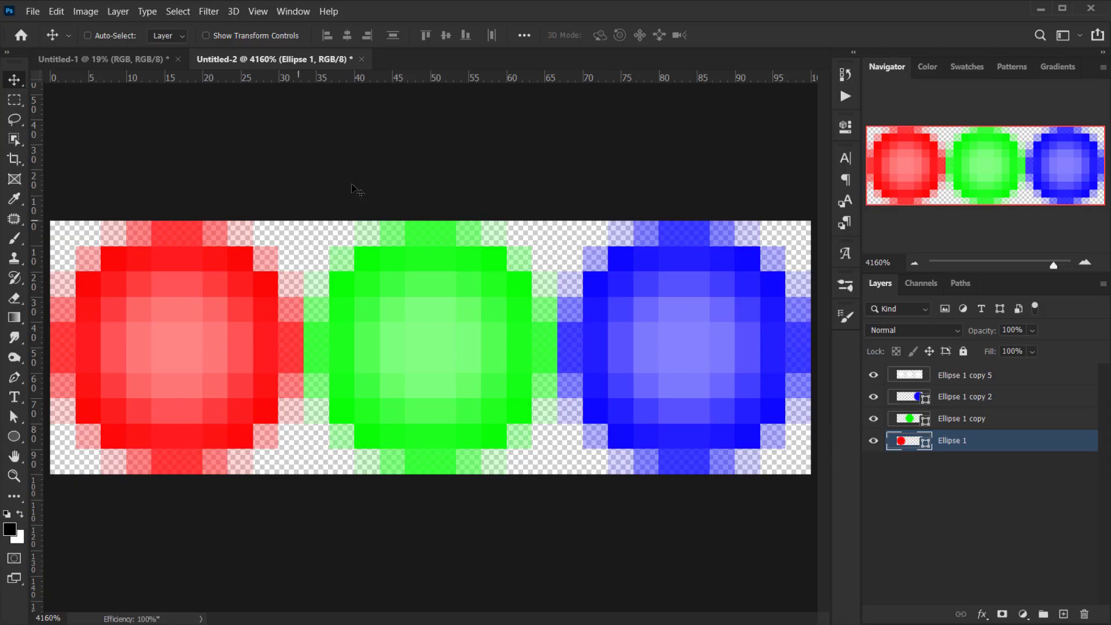
Rotate the canvas 90° counter-clockwise into a vertical strip
left_click(86, 10)
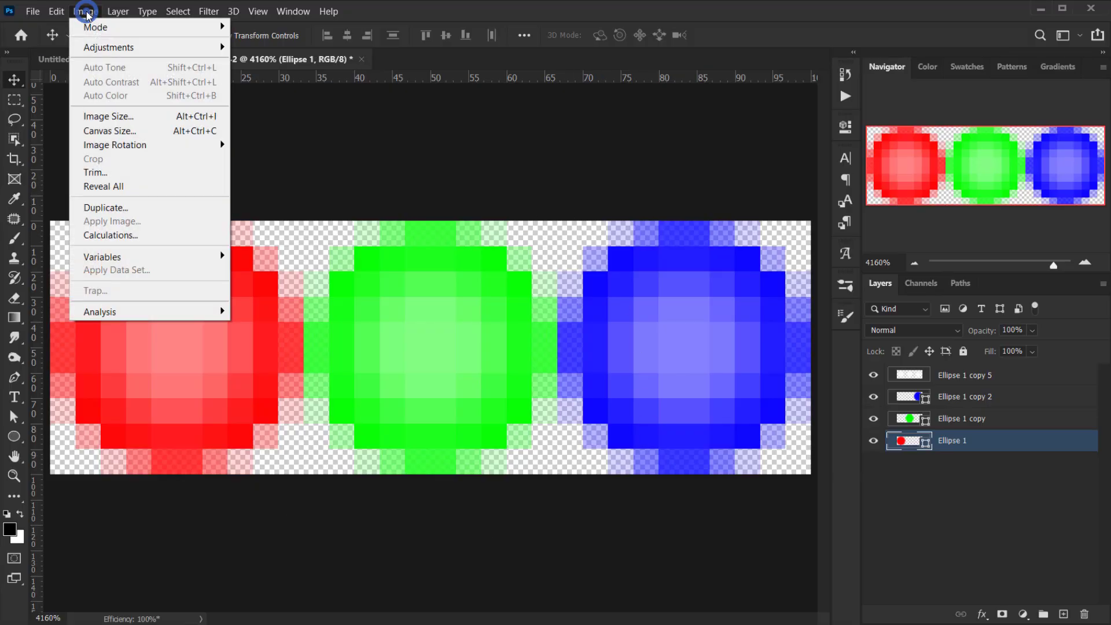
mouse_move(168, 152)
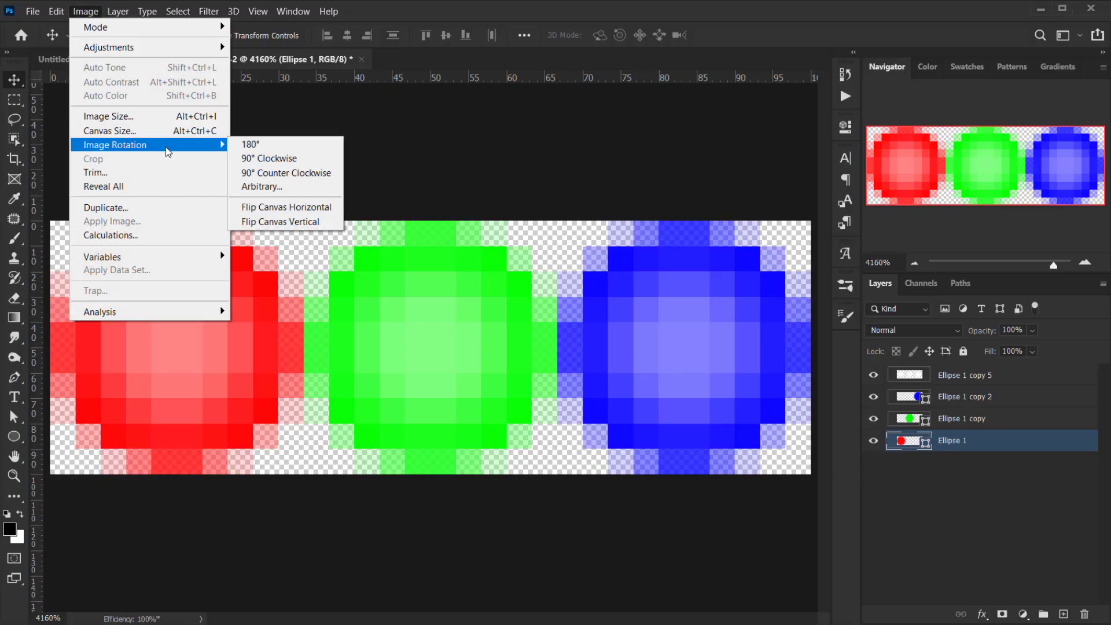
left_click(292, 173)
key("ctrl+0")
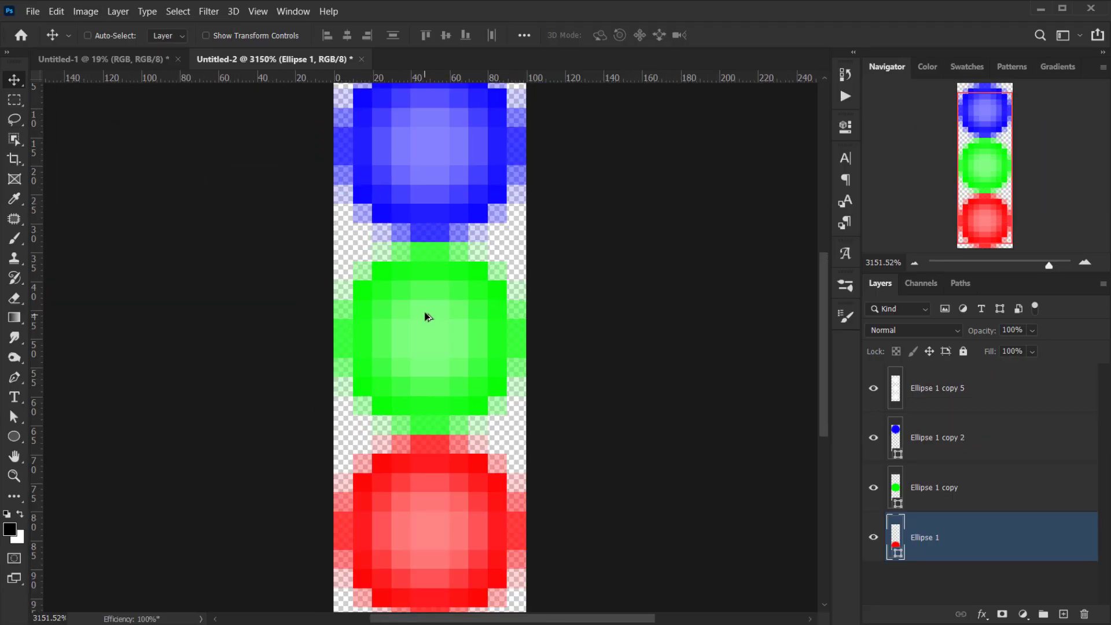
scroll(440, 296, "down", 1)
scroll(477, 255, "up", 1)
scroll(477, 255, "down", 1)
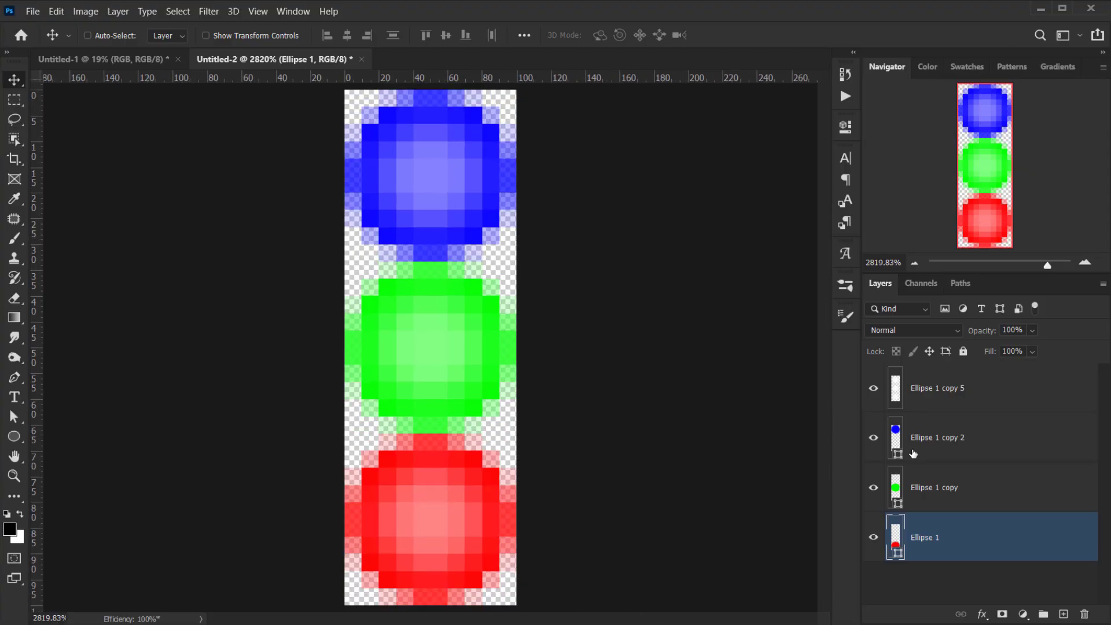
Define the vertical strip as pattern 'CRT +2' and close the document without saving
left_click(56, 11)
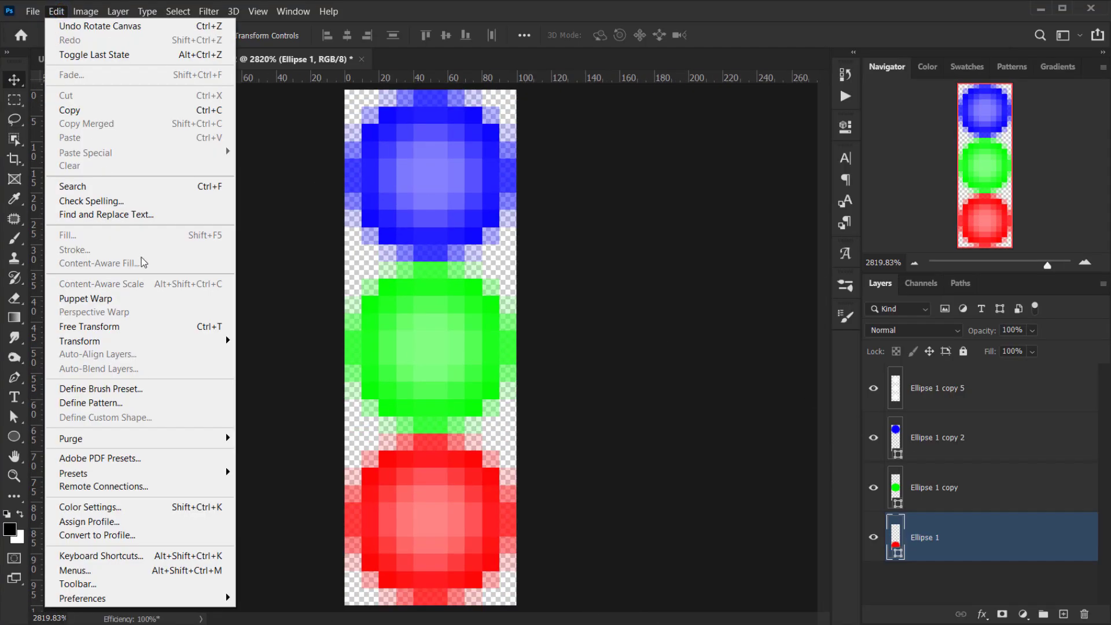
left_click(135, 402)
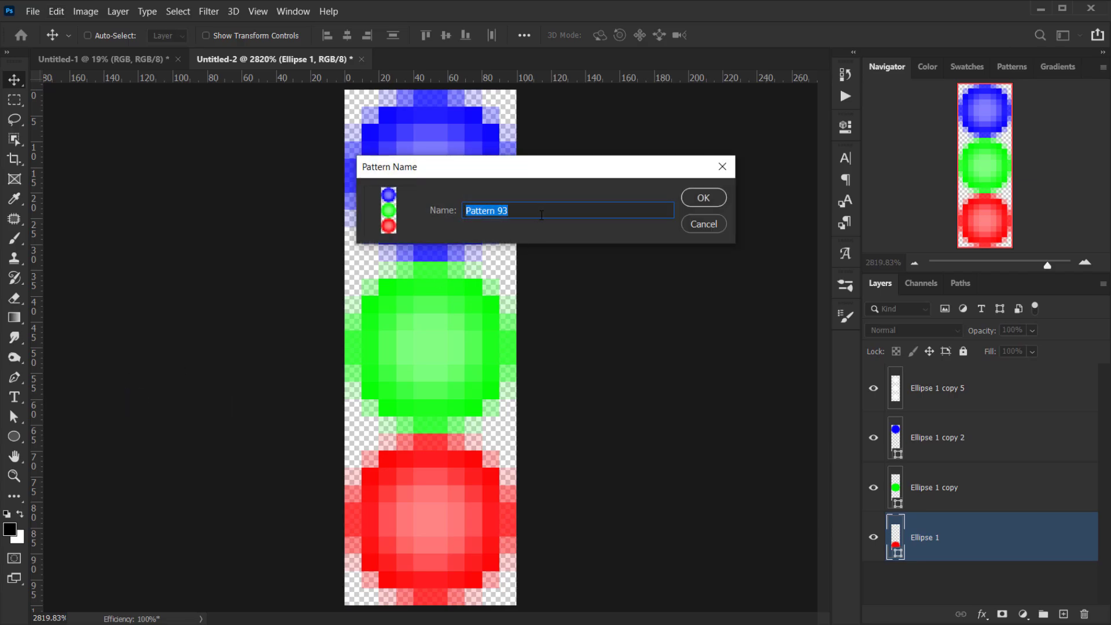
type("CRT +2")
left_click(718, 200)
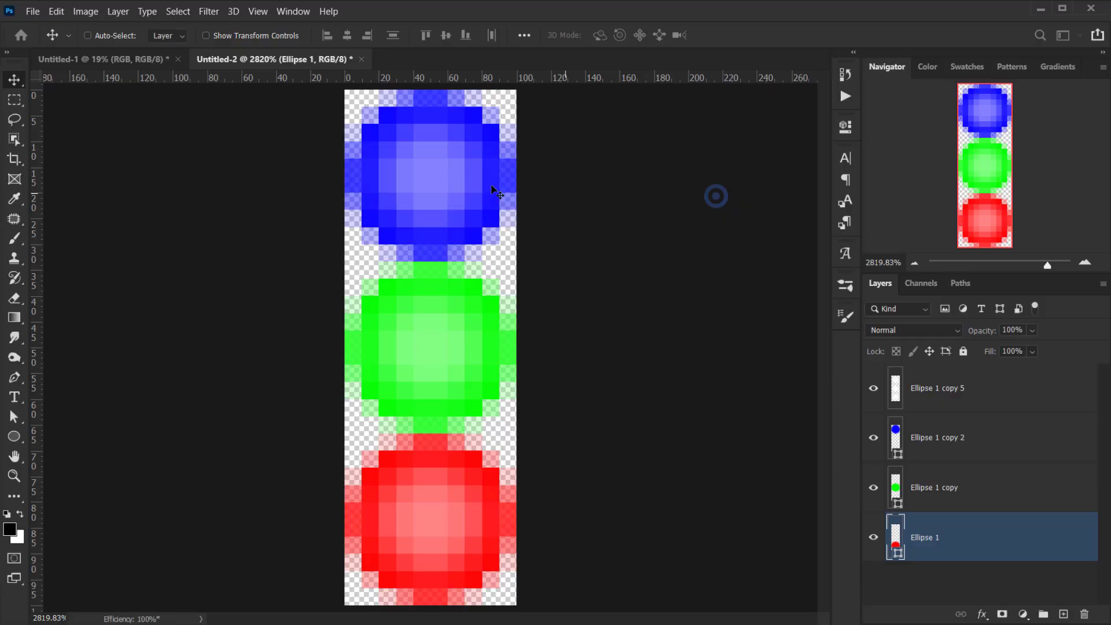
left_click(361, 59)
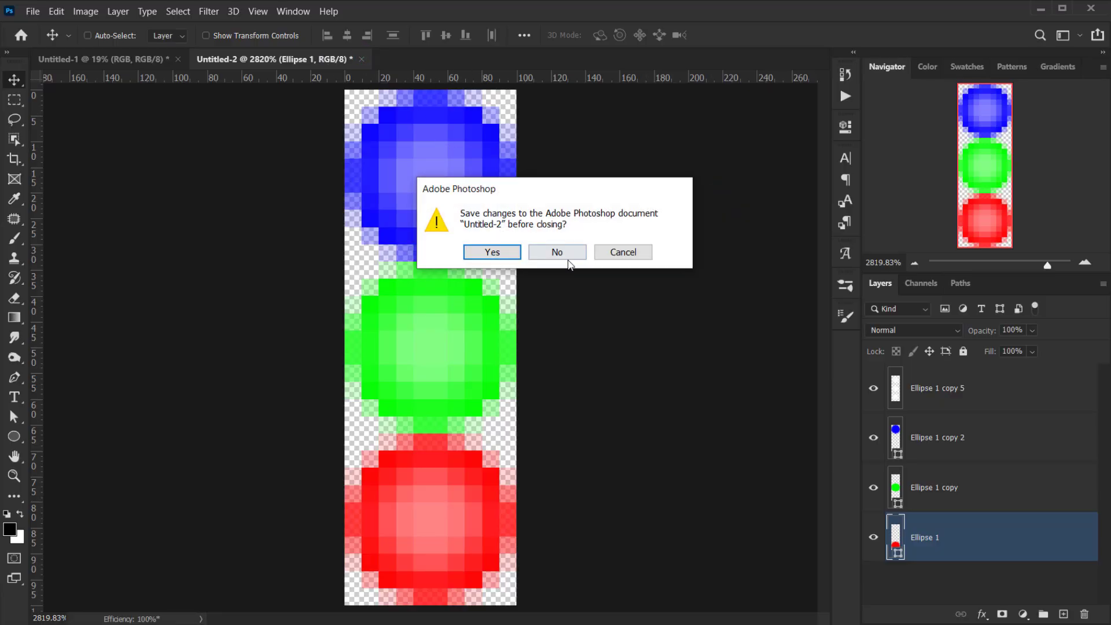
left_click(570, 254)
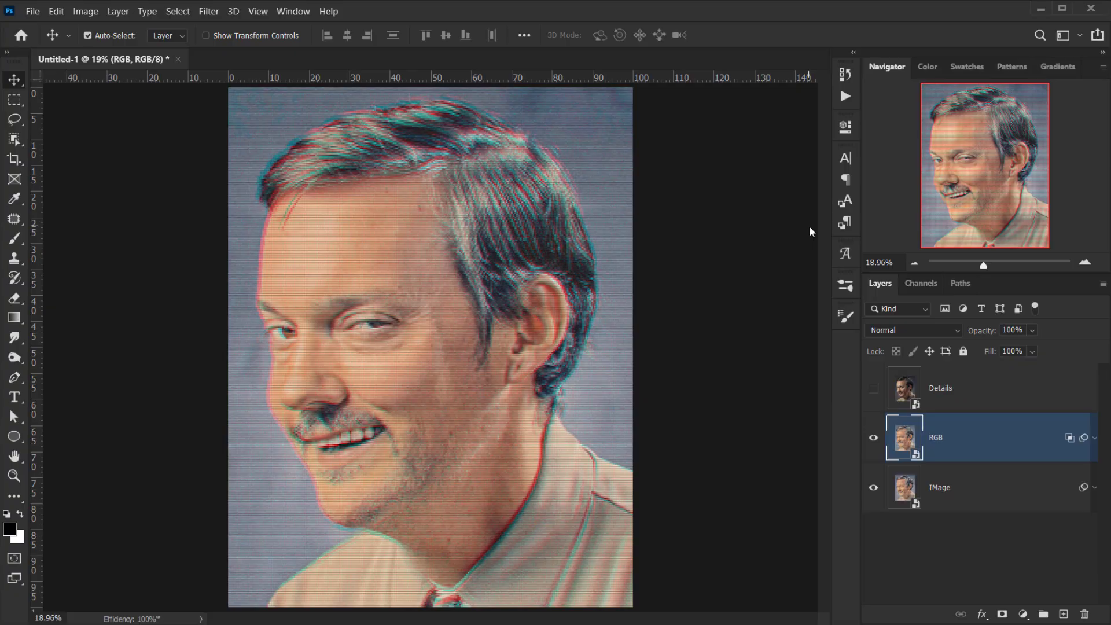
Add a Pattern Fill layer using the CRT +1 pattern at 150% scale over the portrait
scroll(449, 347, "up", 6)
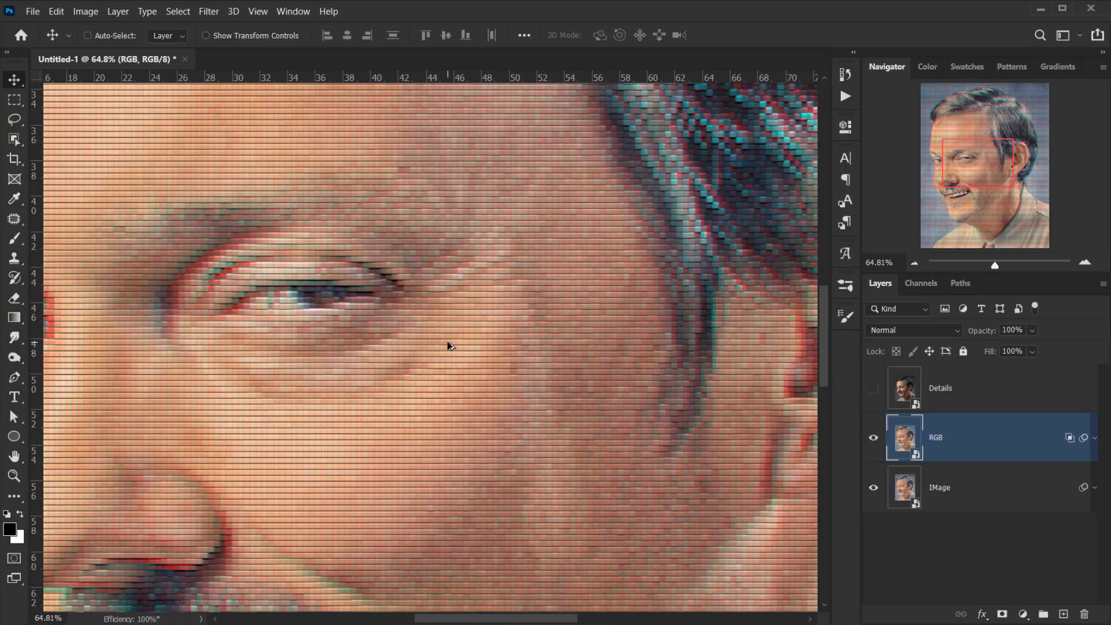
scroll(449, 346, "down", 5)
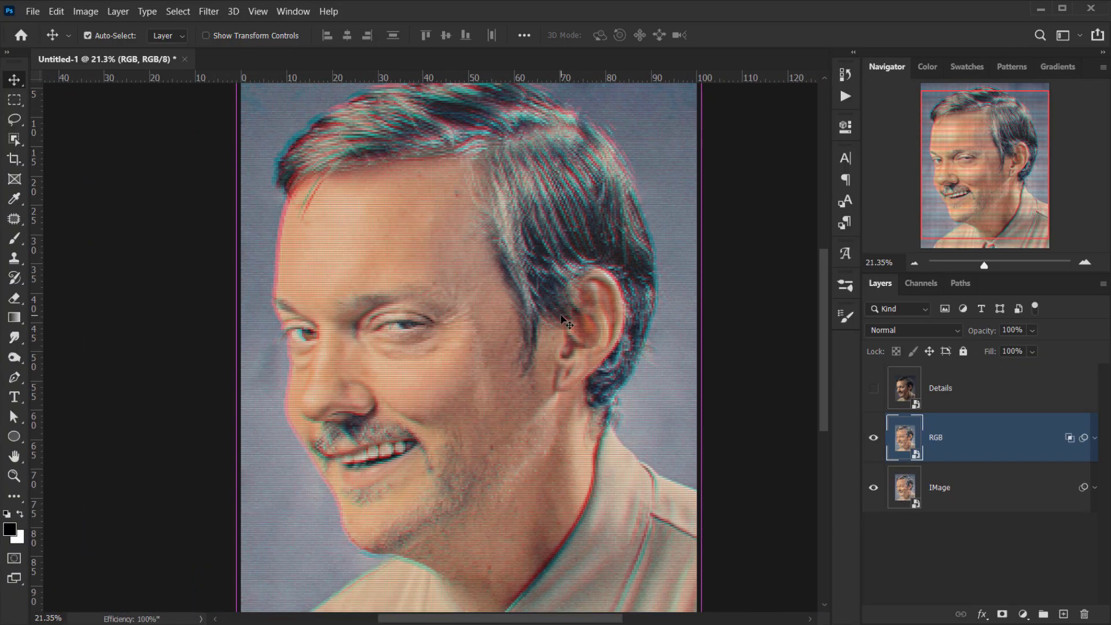
scroll(564, 321, "down", 1)
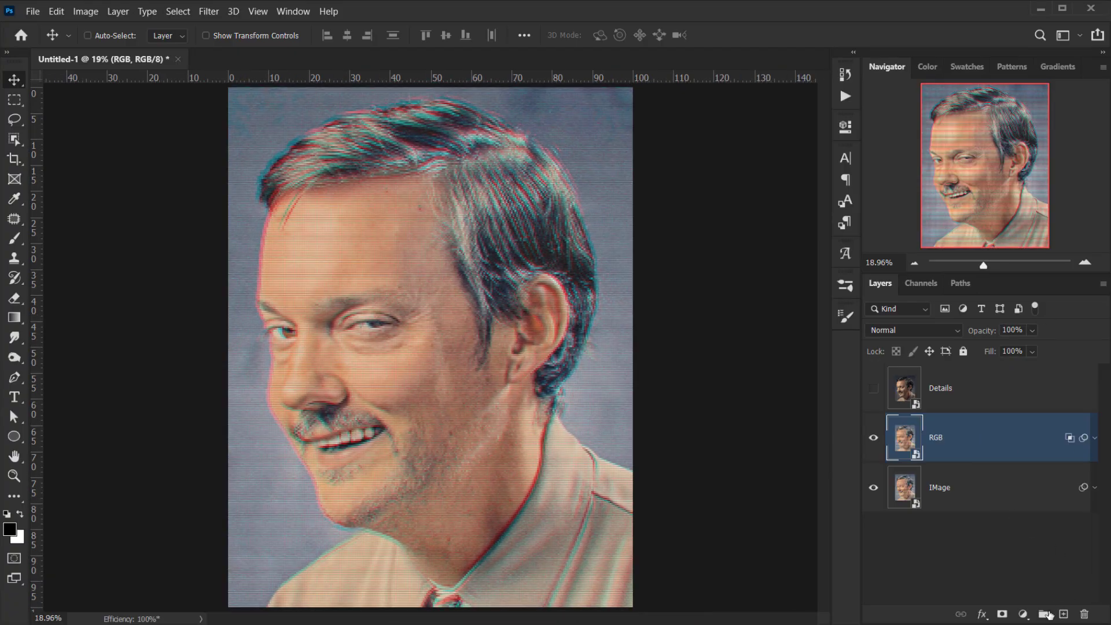
left_click(1022, 615)
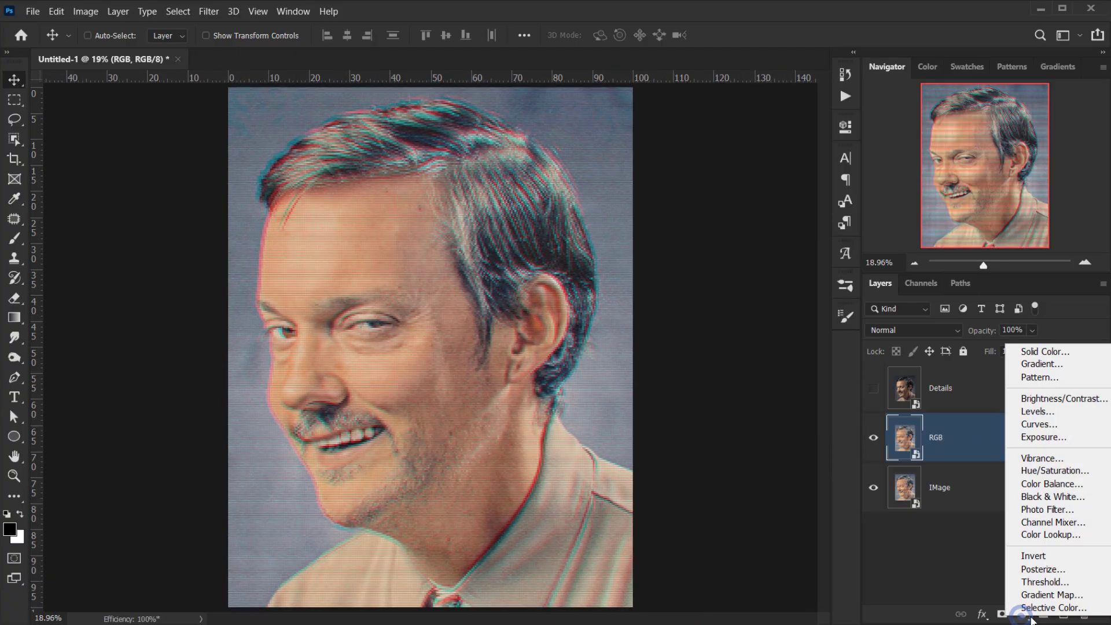
left_click(1078, 376)
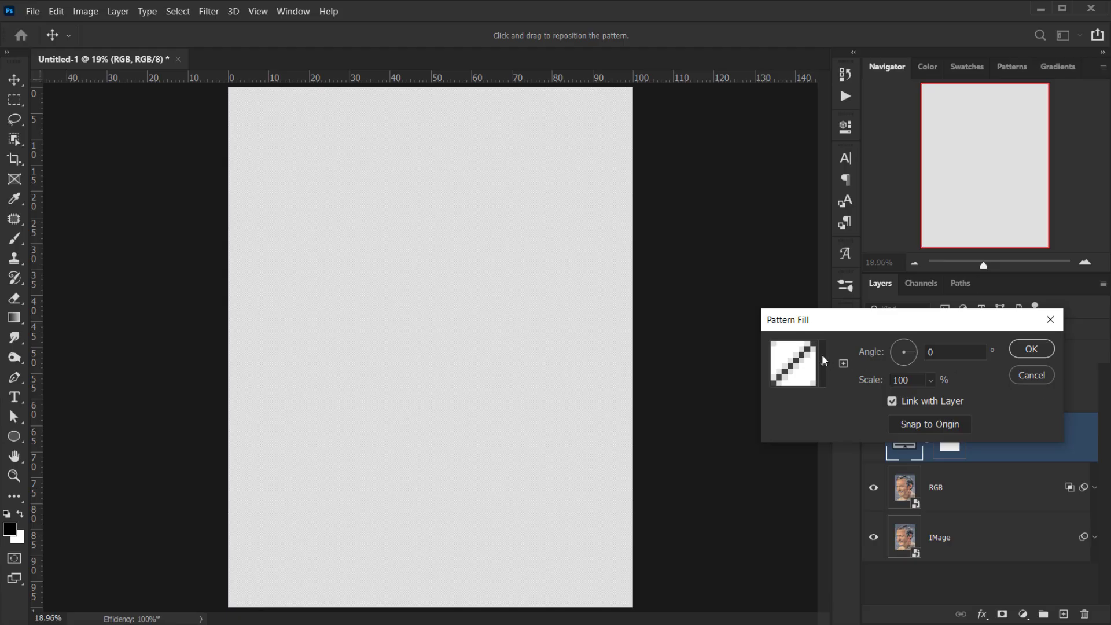
left_click(821, 354)
scroll(918, 494, "down", 2)
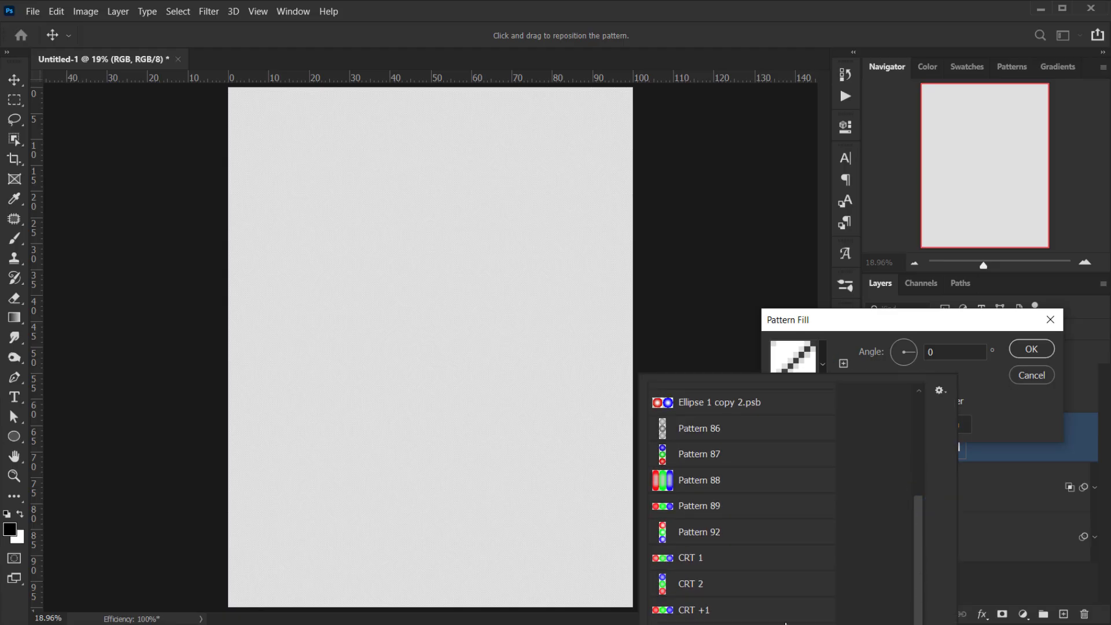
left_click(701, 612)
left_click(928, 322)
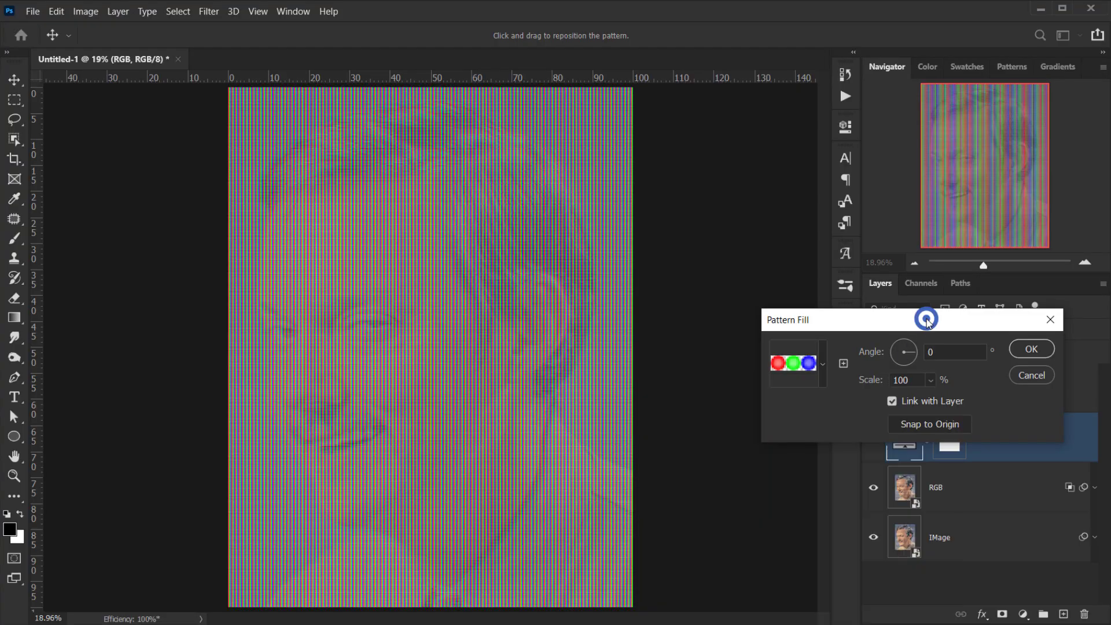
left_click(920, 381)
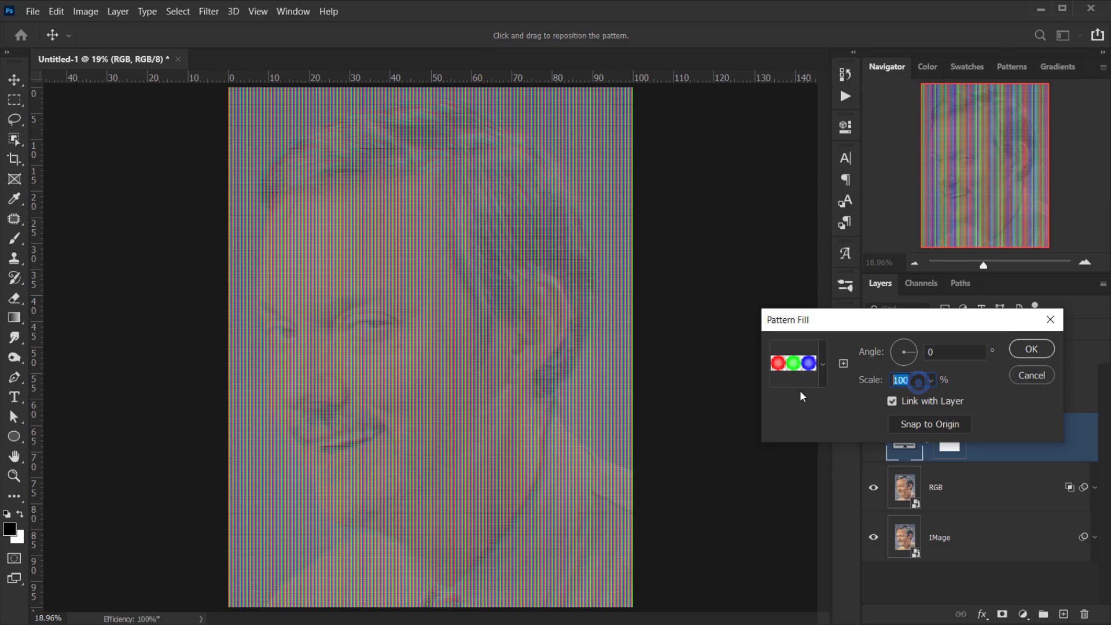
type("150")
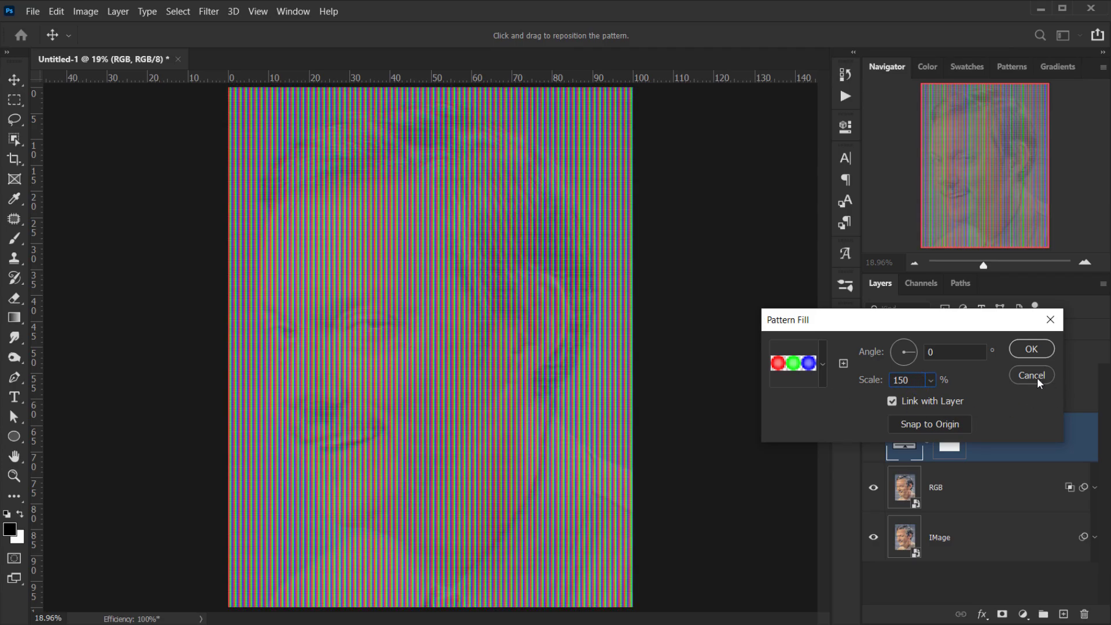
left_click(1038, 347)
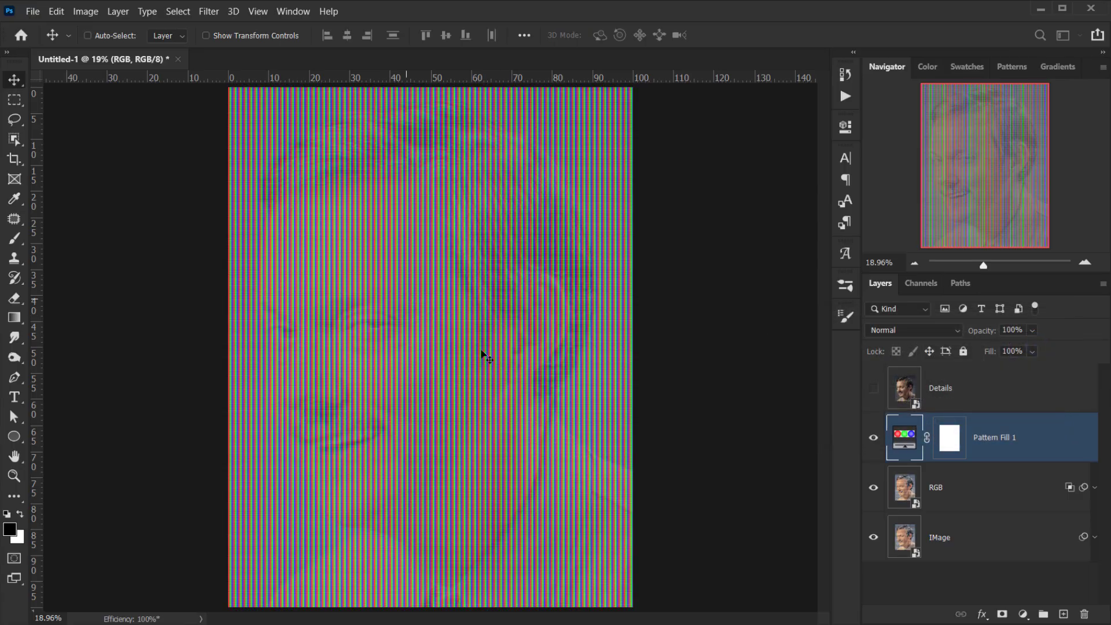
scroll(427, 311, "up", 3)
Nudge the pattern fill's position on the canvas and fit the image in view
scroll(409, 353, "up", 10)
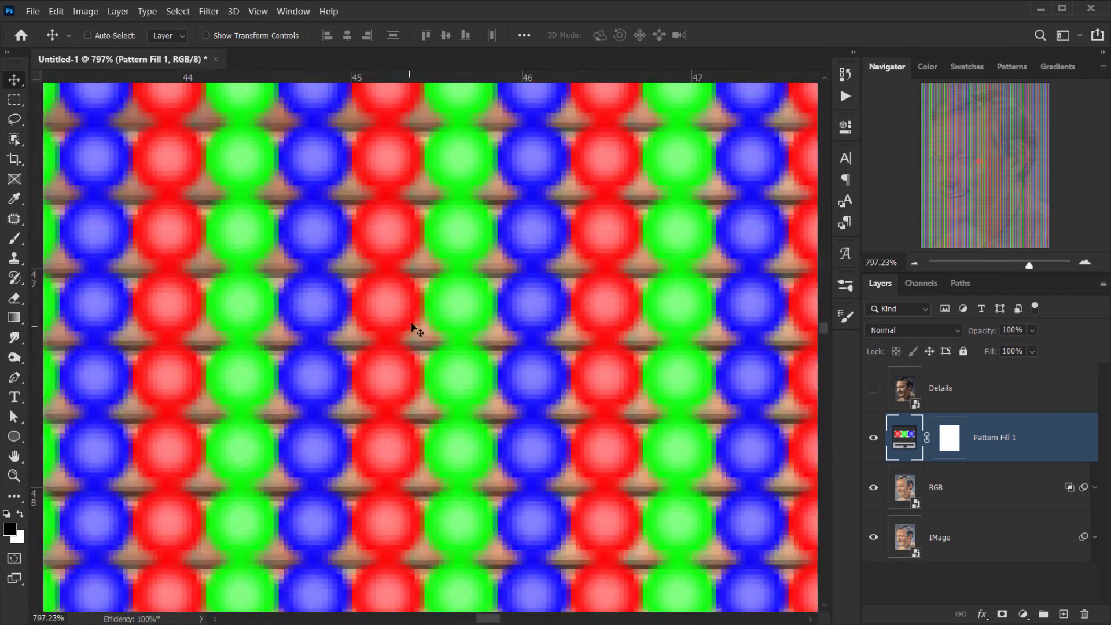
left_click_drag(412, 325, 510, 290)
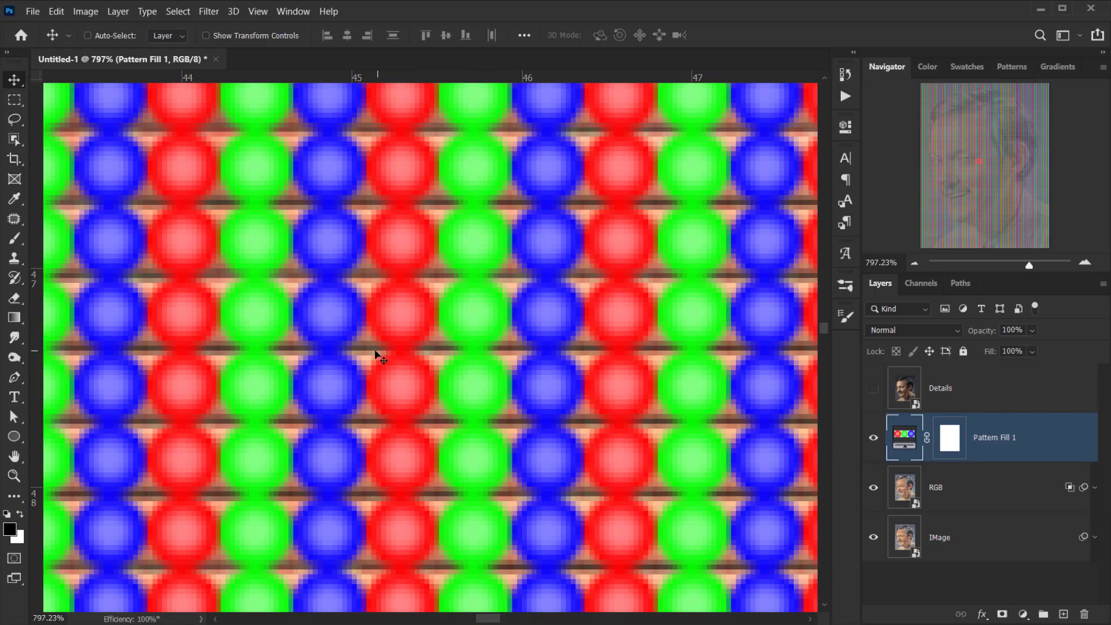
scroll(378, 354, "down", 4)
key("ctrl+0")
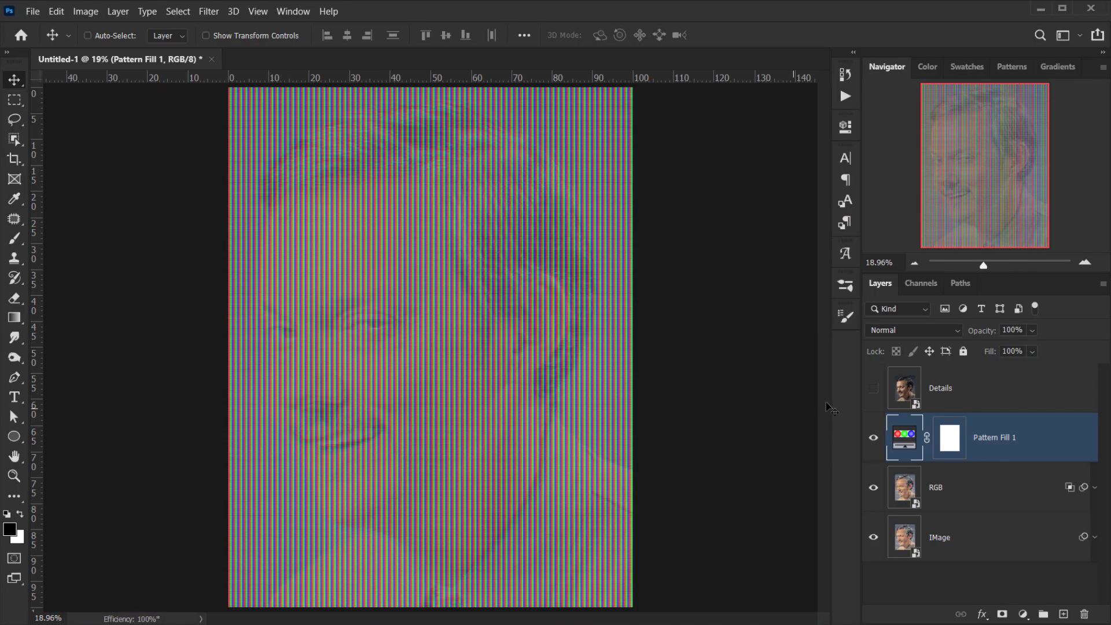
Set Pattern Fill 1 to Hard Mix blending with 50% fill
left_click(903, 329)
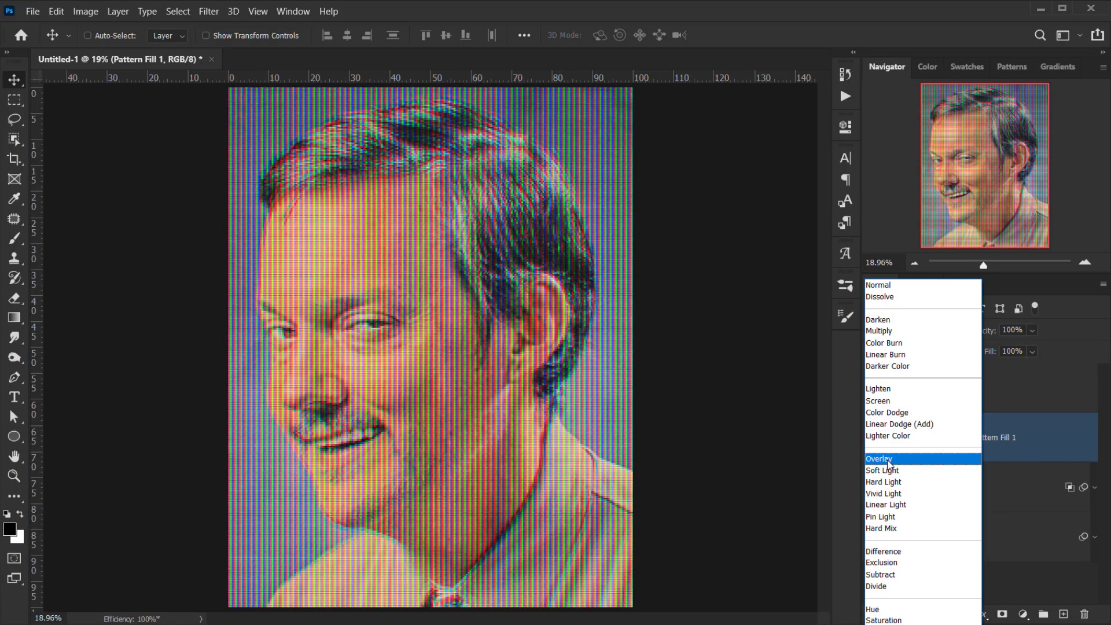
left_click(894, 528)
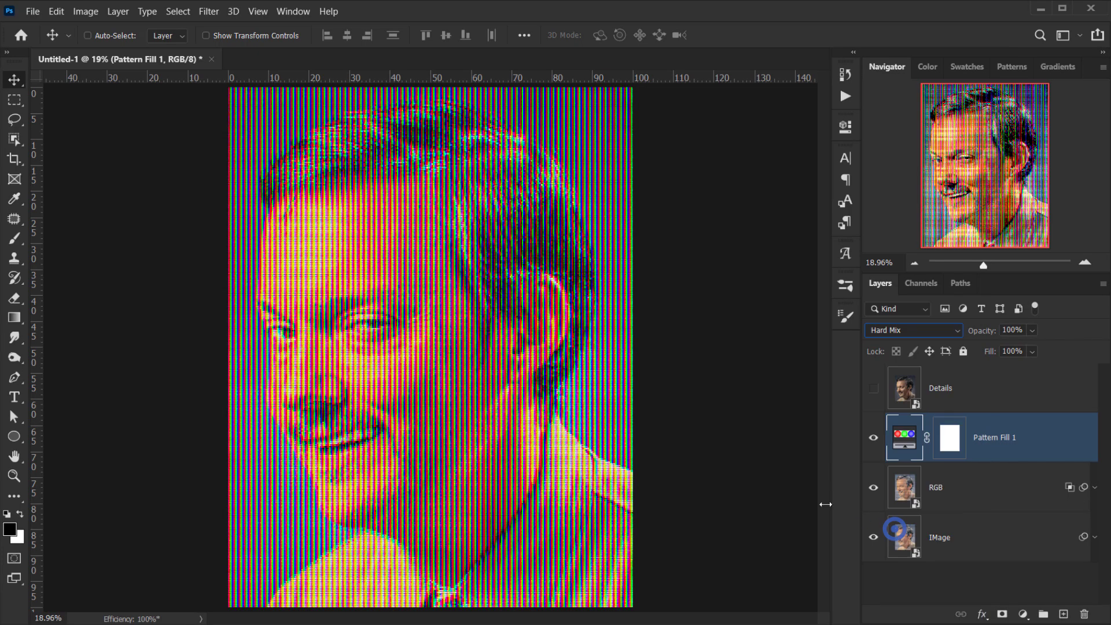
left_click_drag(989, 354, 962, 355)
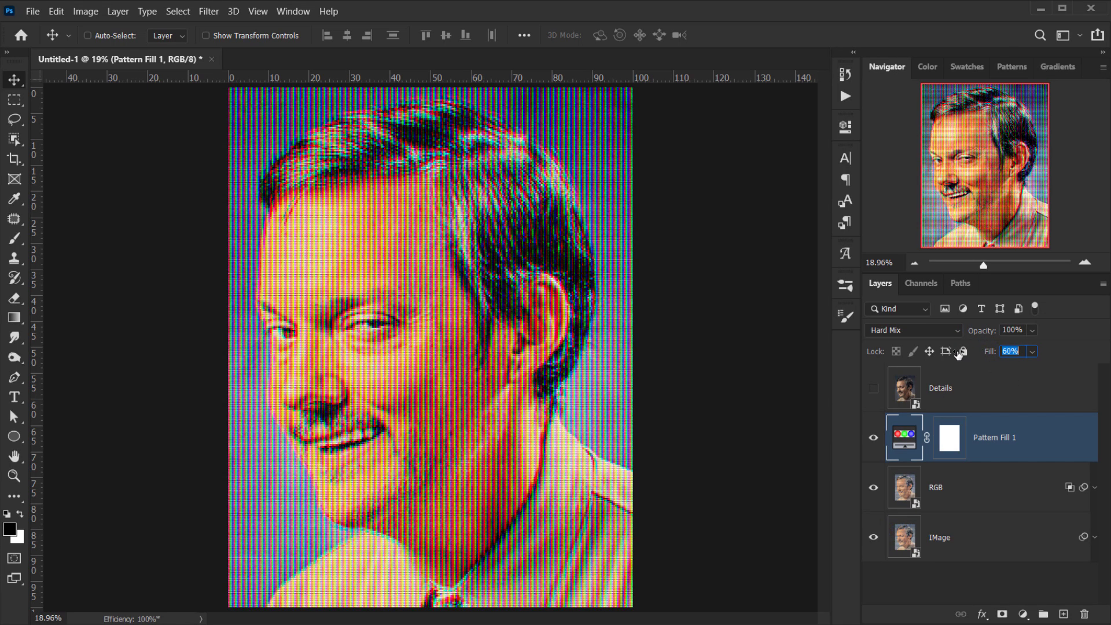
type("50")
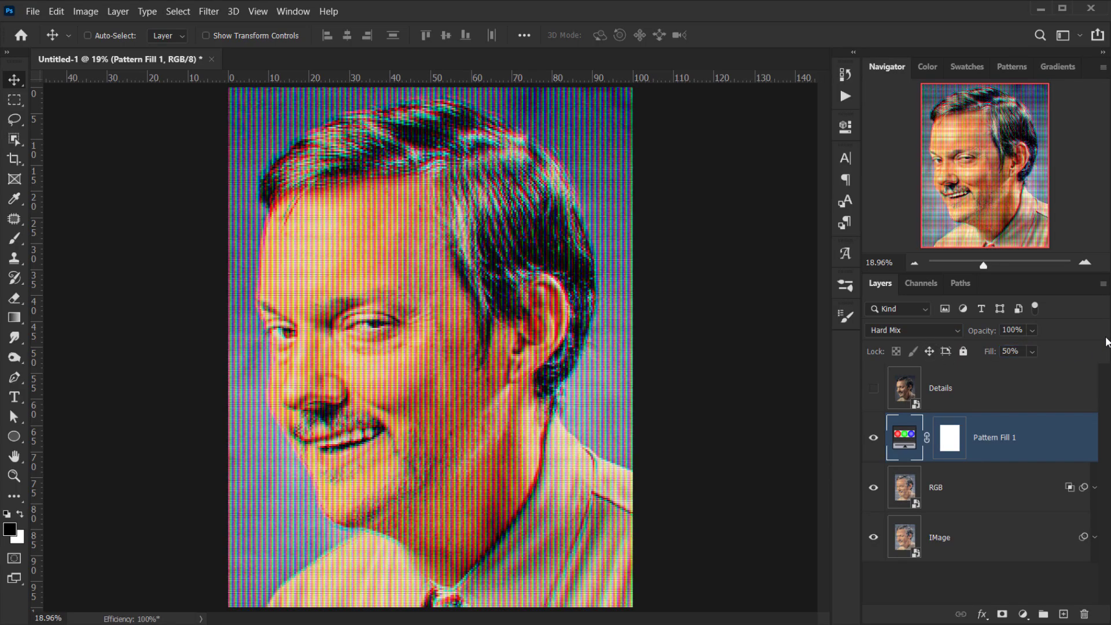
scroll(370, 353, "up", 10)
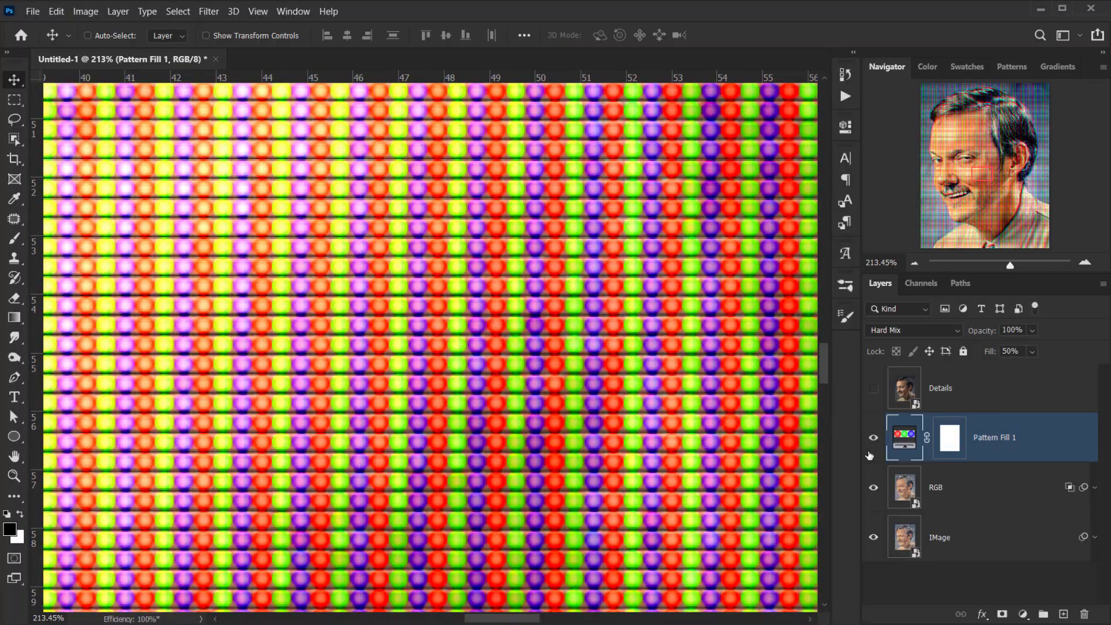
left_click(873, 438)
left_click(873, 438)
scroll(483, 340, "down", 6)
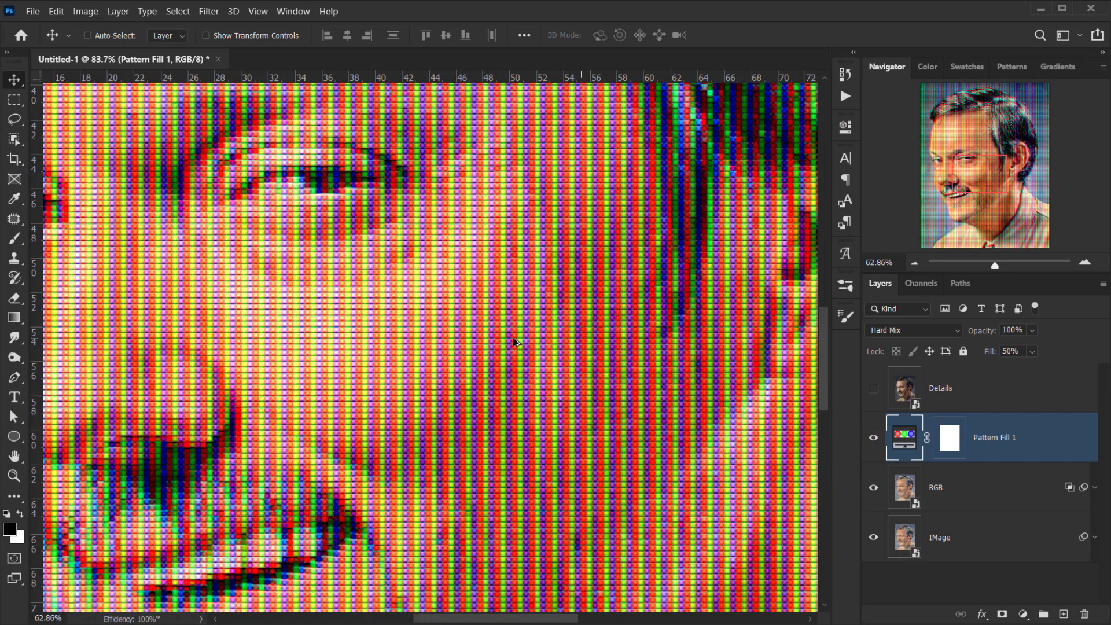
key("ctrl+0")
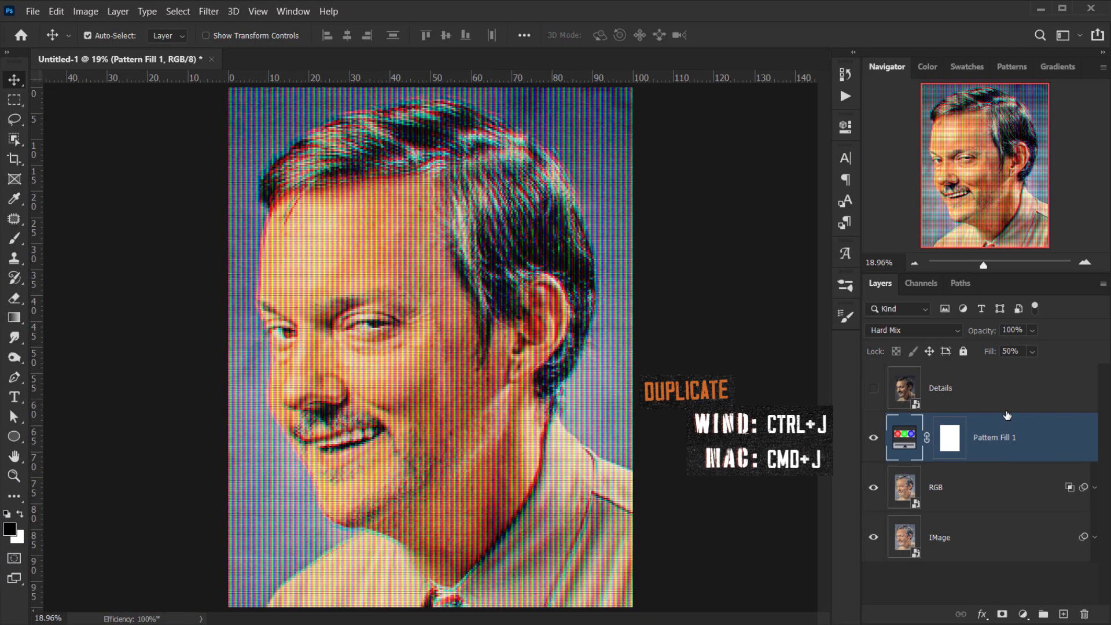
Duplicate Pattern Fill 1 and switch the copy's pattern to CRT +2
key("ctrl+j")
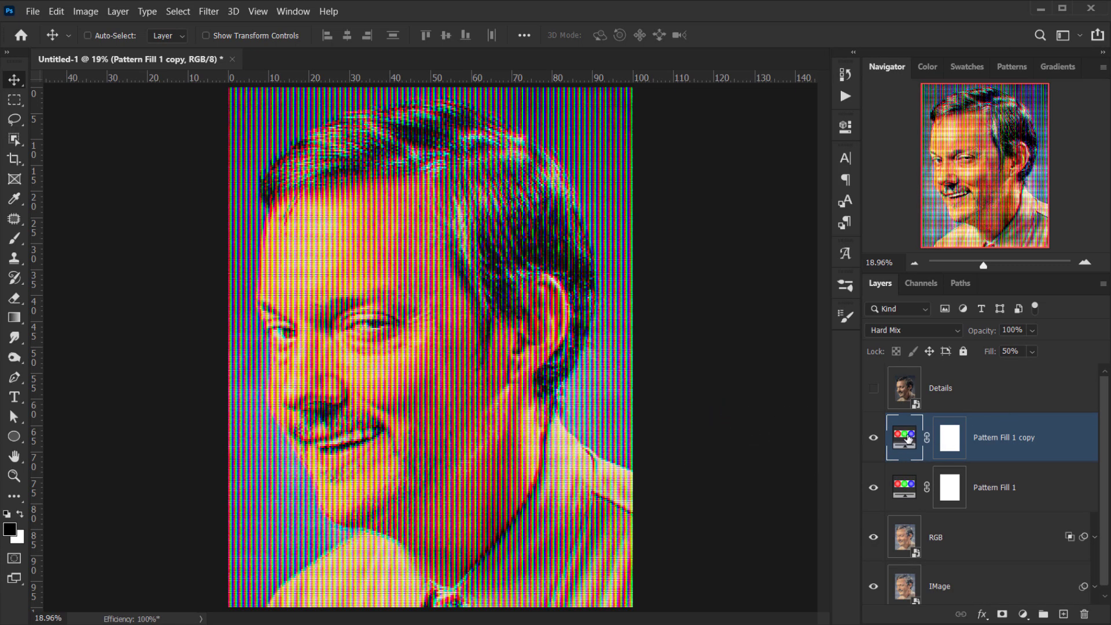
double_click(909, 440)
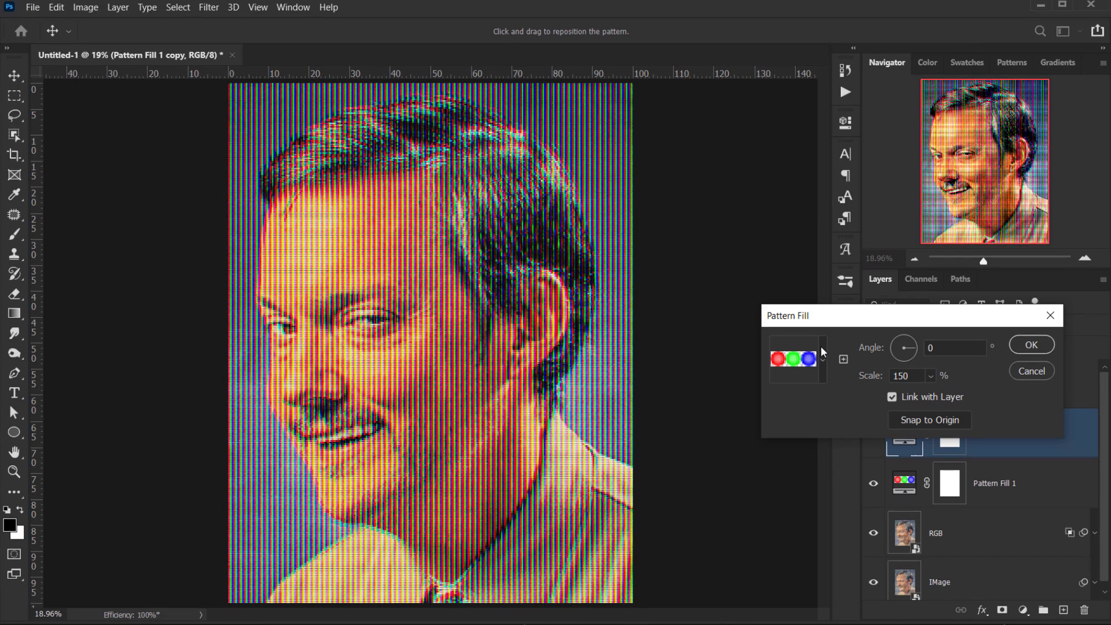
left_click(822, 360)
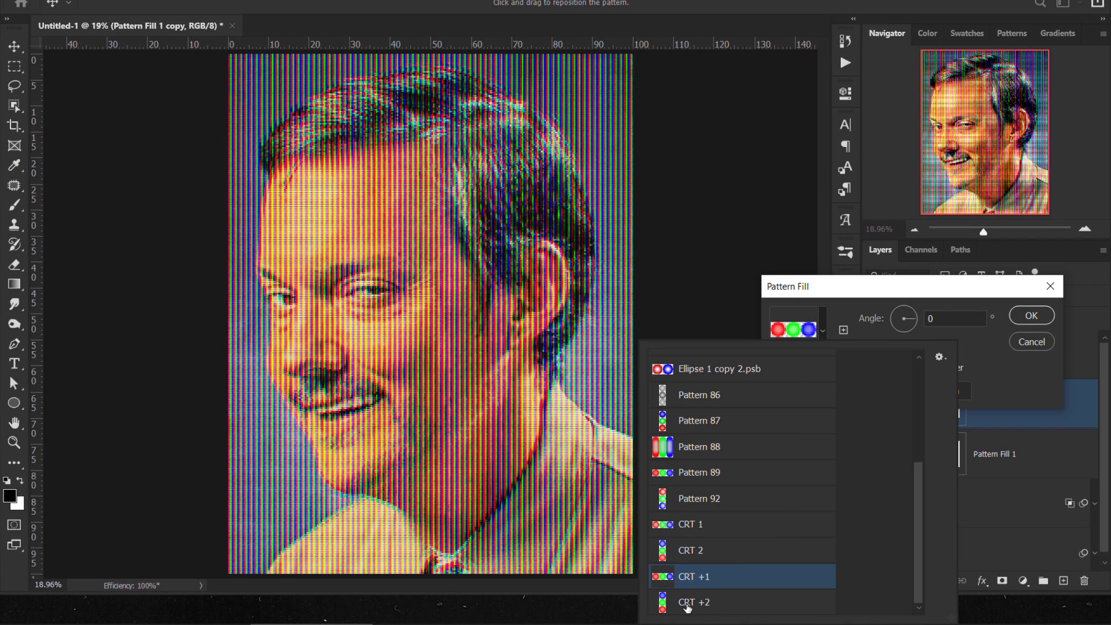
left_click(696, 604)
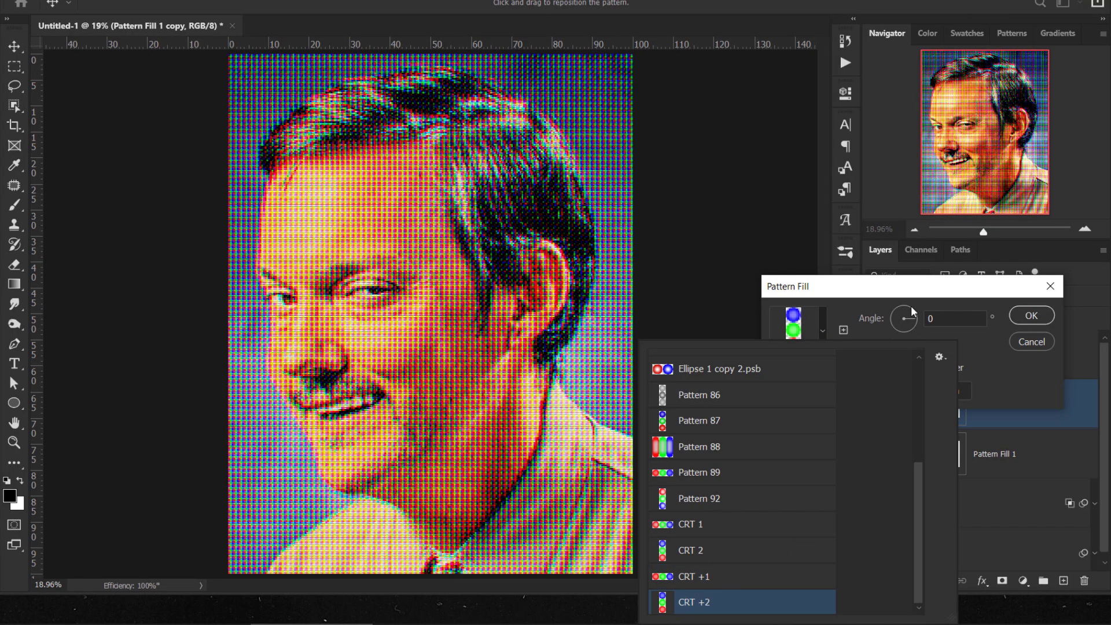
left_click(960, 288)
left_click(1031, 316)
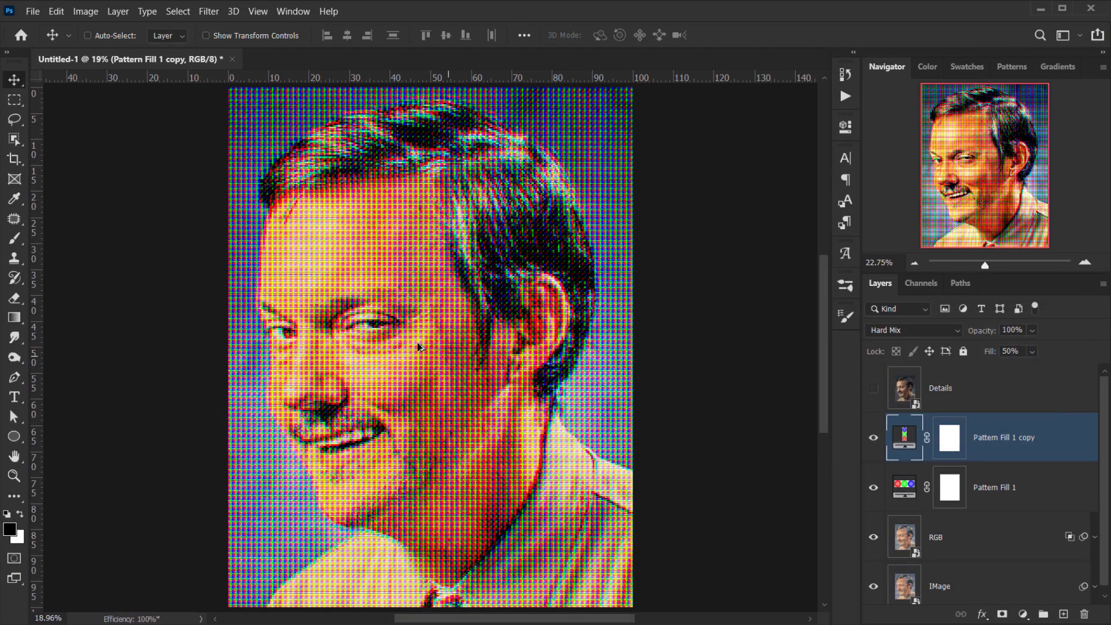
scroll(419, 346, "up", 6)
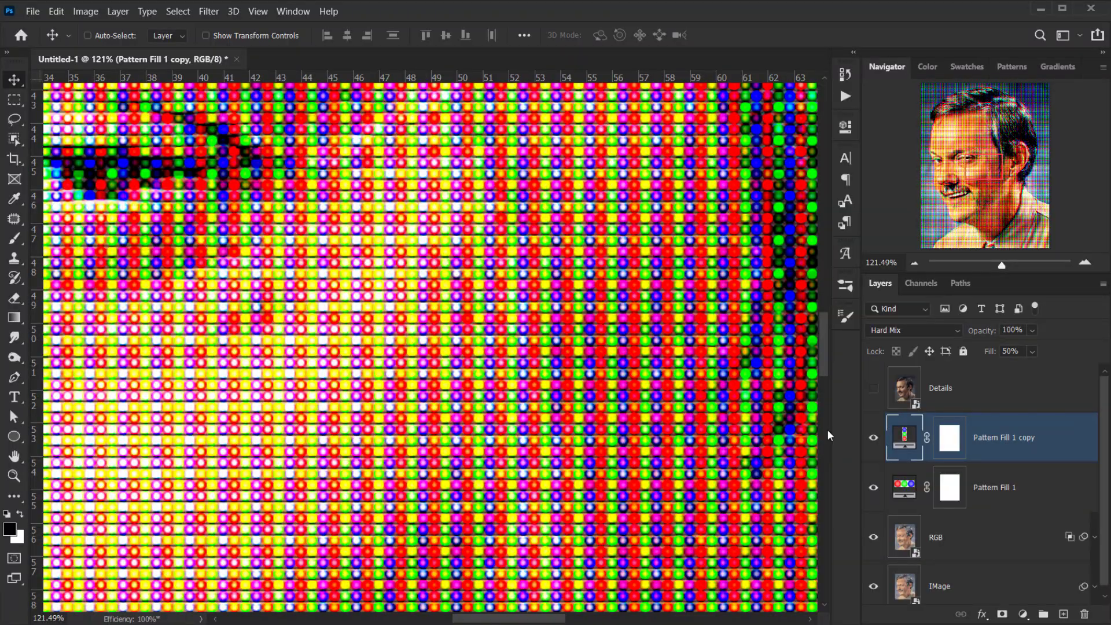
left_click(871, 439)
left_click(872, 439)
scroll(502, 369, "down", 4)
scroll(548, 371, "down", 5)
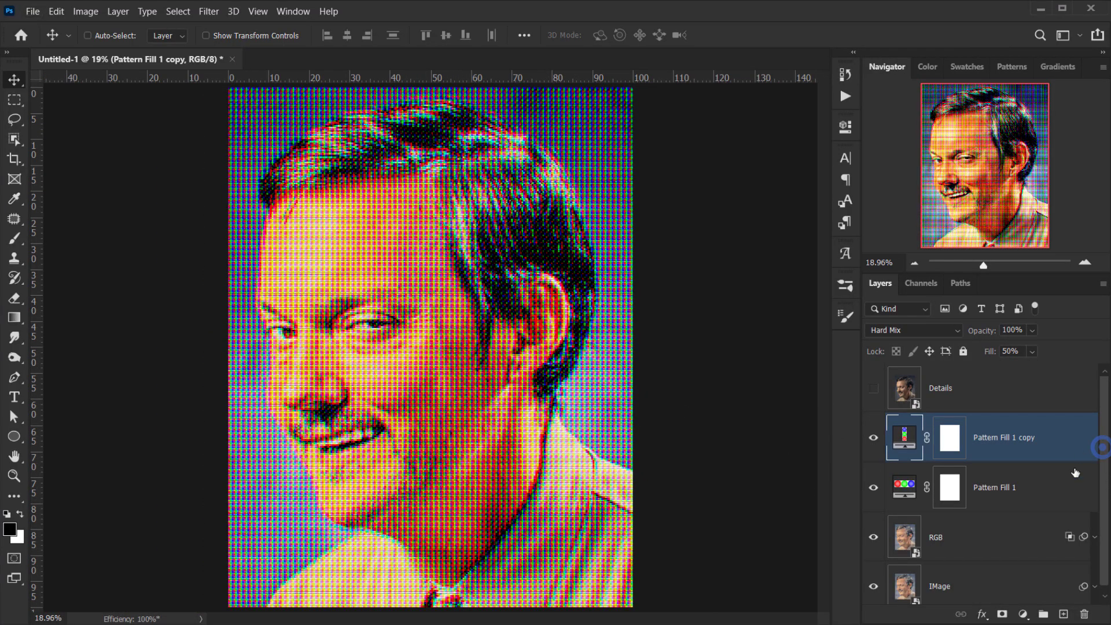
scroll(476, 368, "down", 1)
scroll(475, 368, "up", 1)
Add a Solid Color fill layer in dark olive grey #404037
left_click(1023, 617)
left_click(1027, 348)
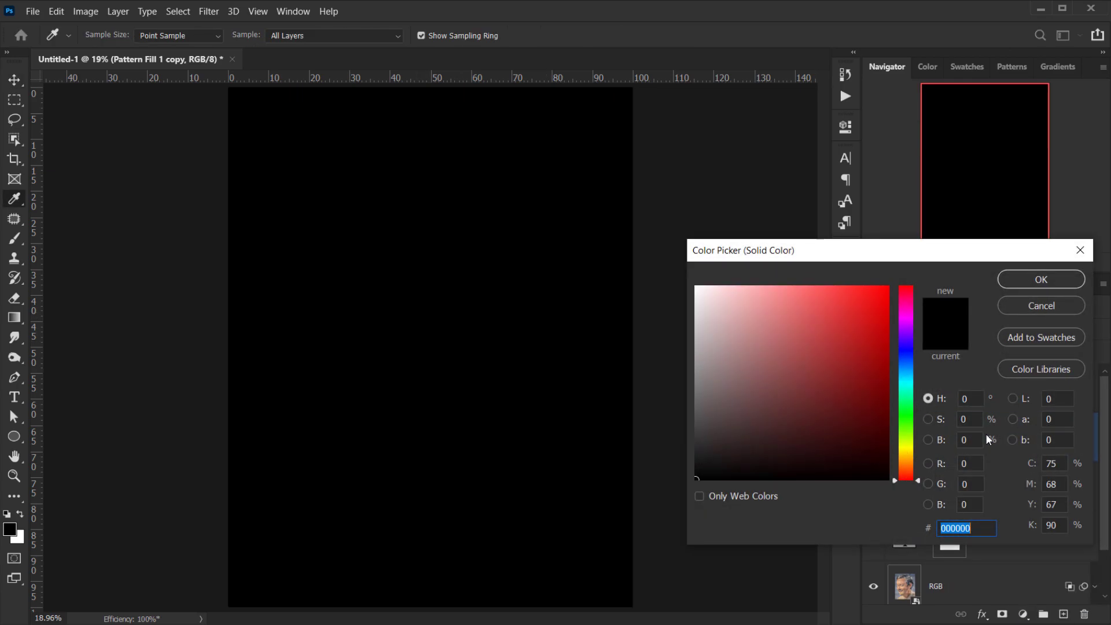
mouse_move(704, 445)
left_mouse_down()
mouse_move(688, 430)
mouse_move(685, 445)
mouse_move(685, 418)
mouse_move(729, 424)
mouse_move(722, 431)
left_mouse_up()
left_click(906, 448)
left_click(713, 423)
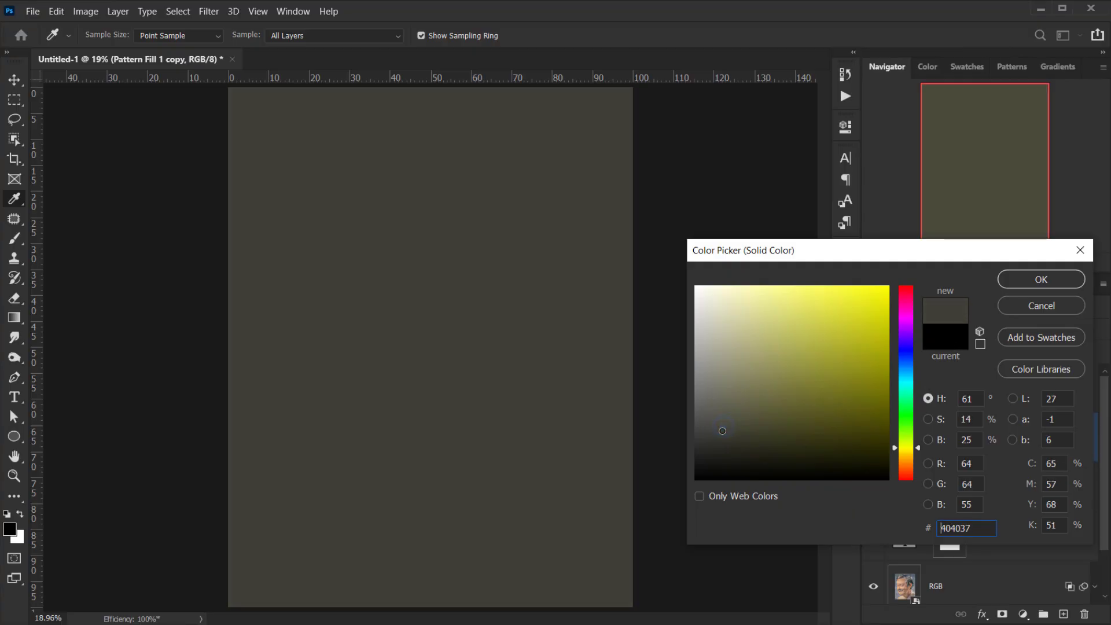
left_click(1041, 279)
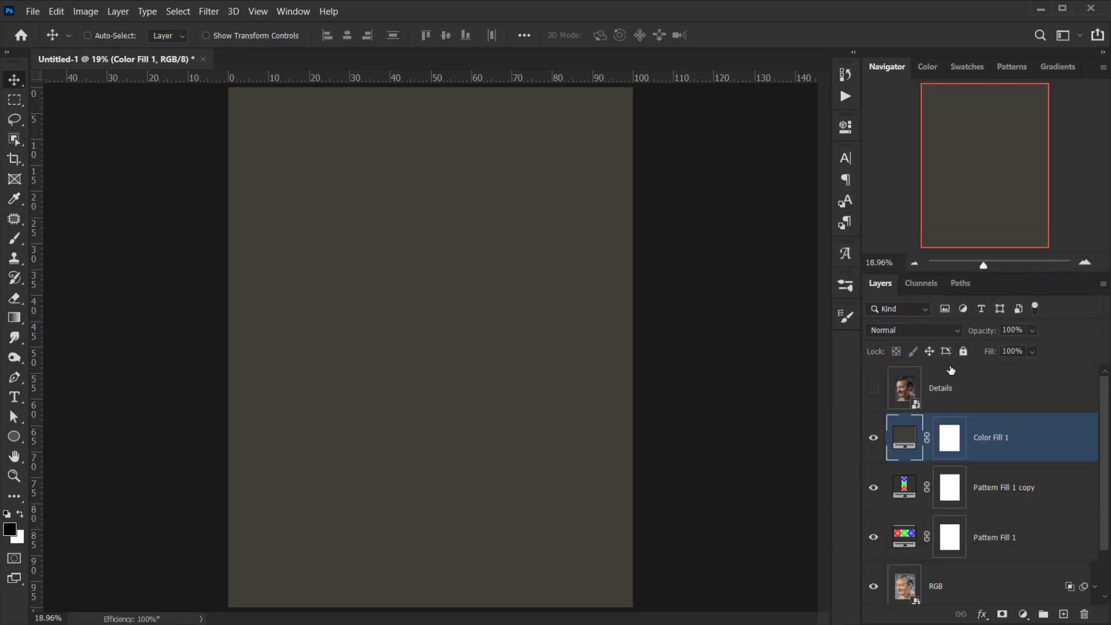
Blend Color Fill 1 in Saturation at 29% fill and toggle it to compare
left_click(892, 327)
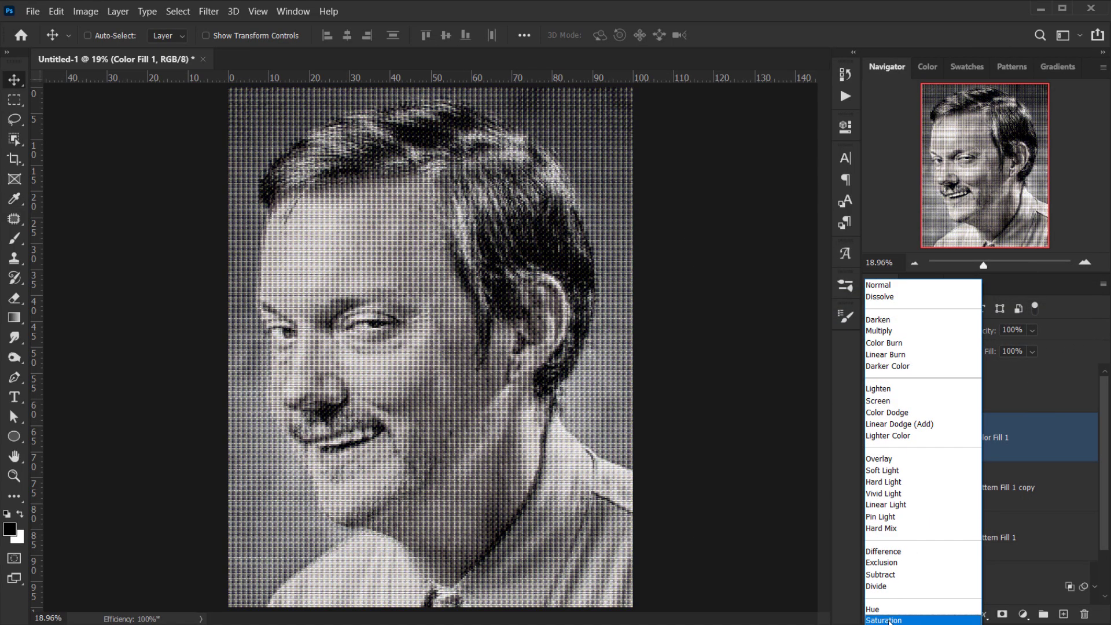
left_click(889, 620)
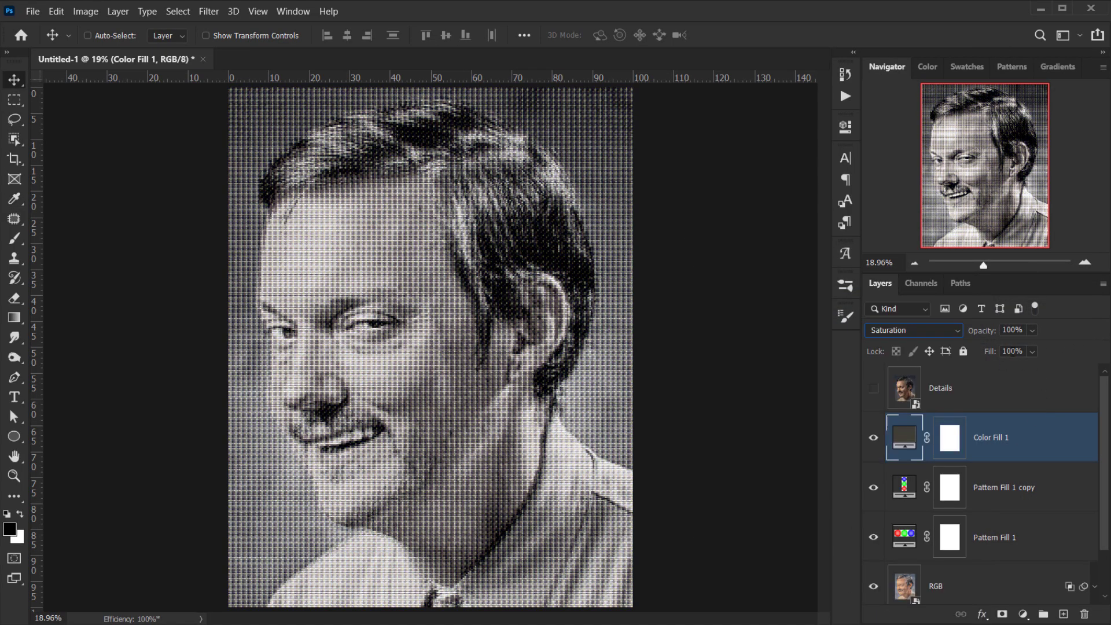
left_click_drag(990, 358, 936, 371)
left_click(874, 437)
left_click(874, 438)
scroll(382, 272, "up", 5)
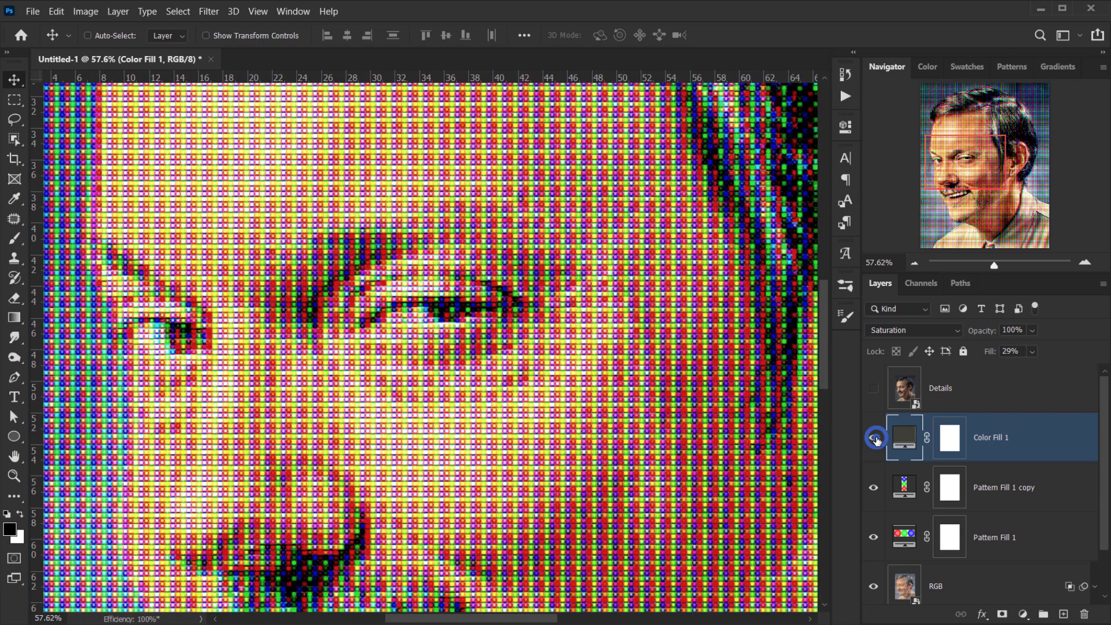
left_click(874, 437)
left_click(875, 438)
key("ctrl+0")
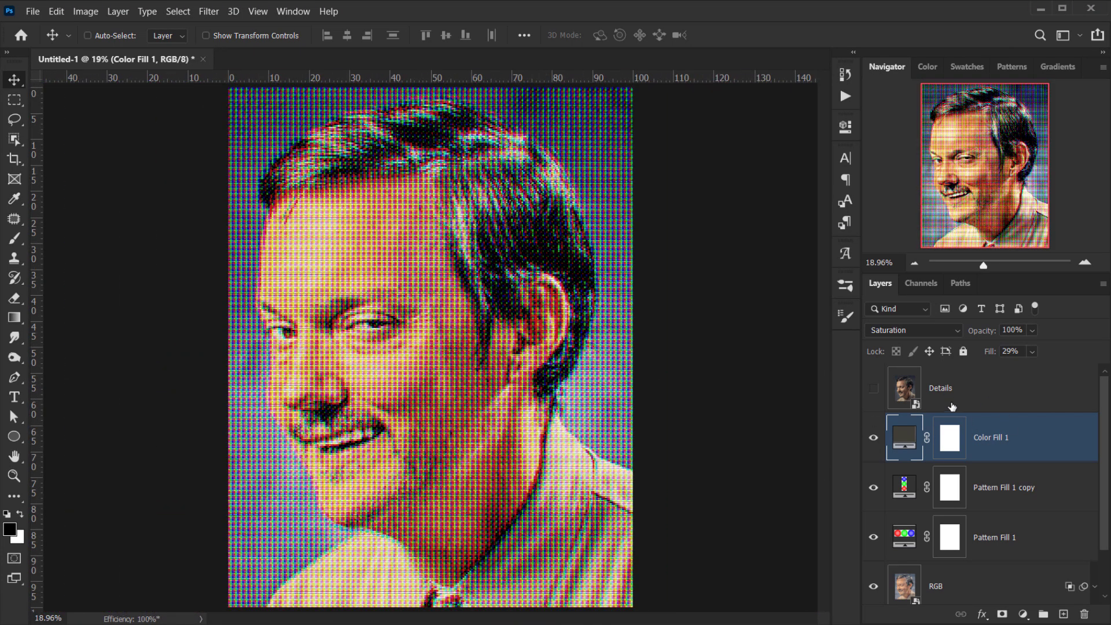
left_click(949, 400)
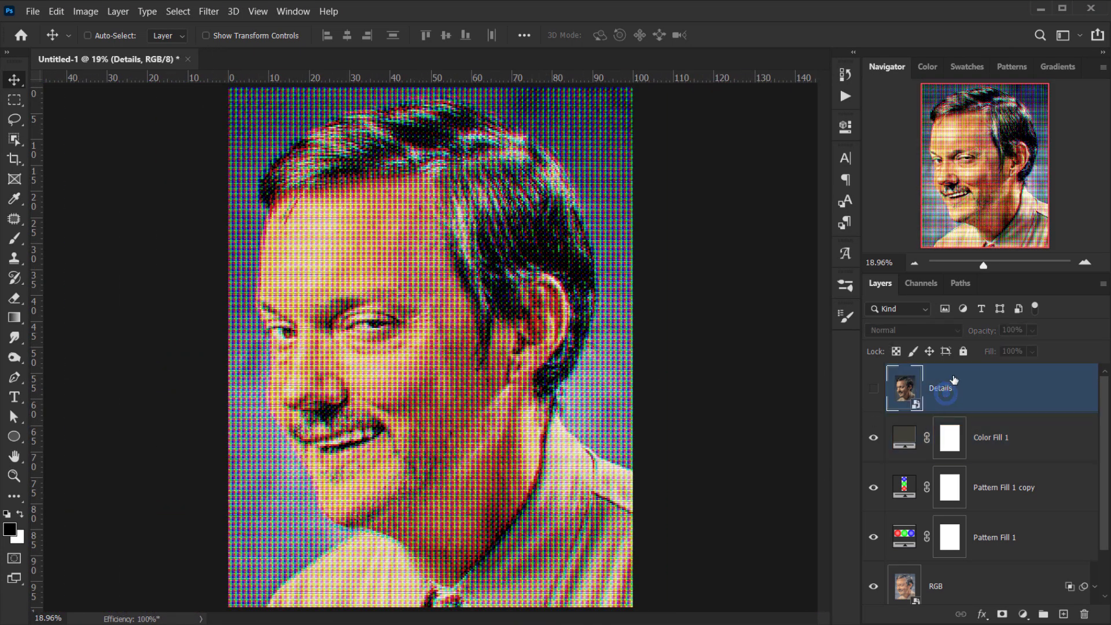
Make the Details layer visible, toggling it once to compare
left_click(875, 390)
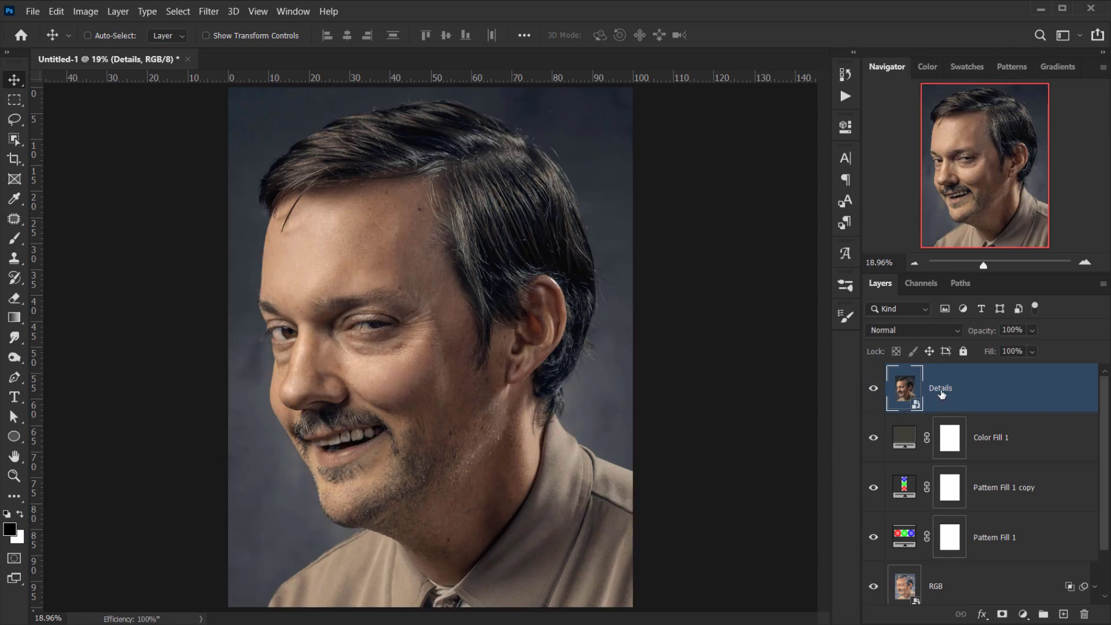
left_click(875, 389)
left_click(875, 390)
Apply a default Black & White smart filter to the Details layer
left_click(84, 14)
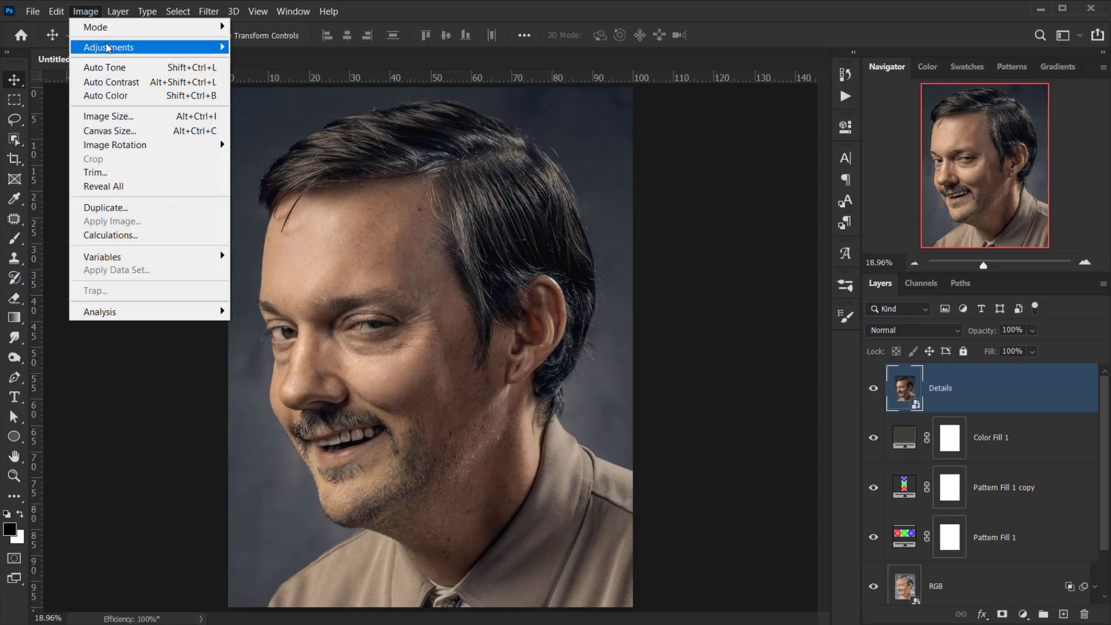
mouse_move(134, 47)
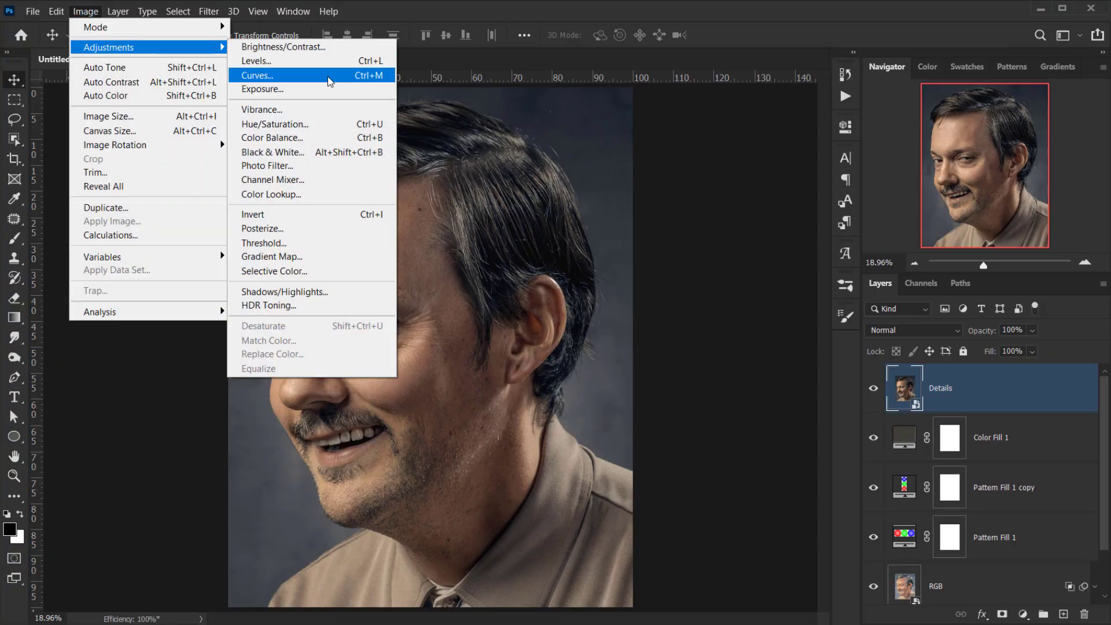
left_click(333, 153)
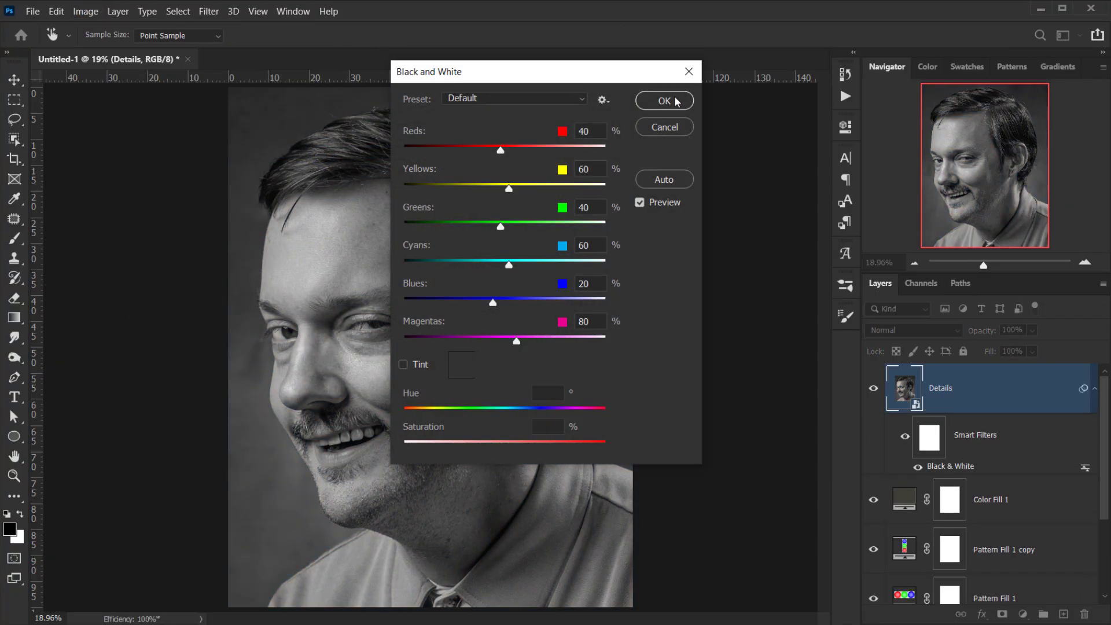
left_click(677, 102)
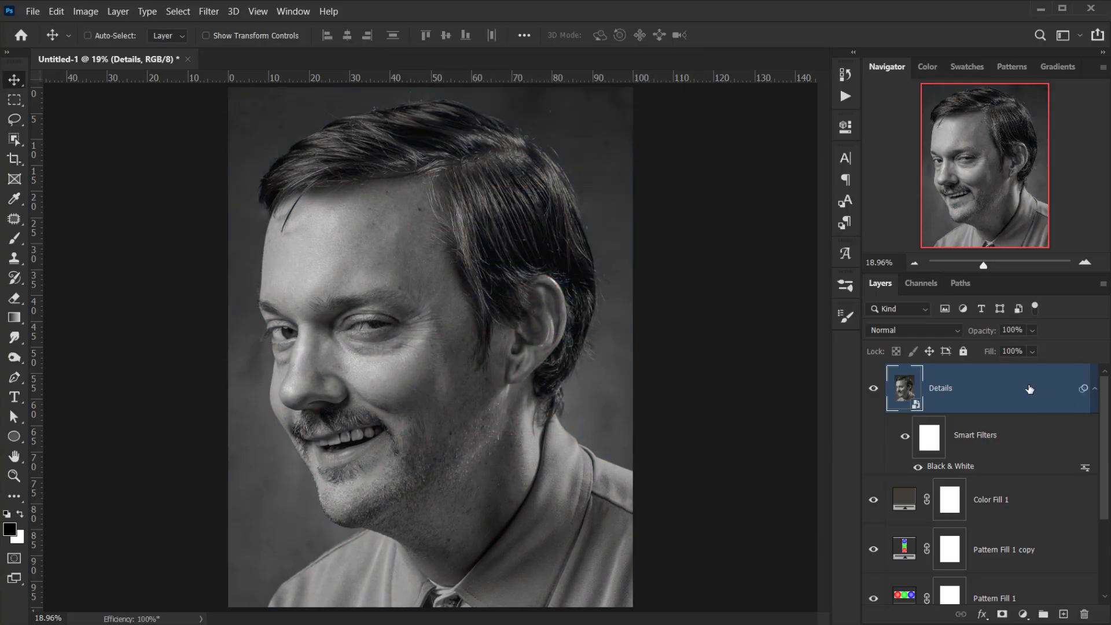
left_click(983, 617)
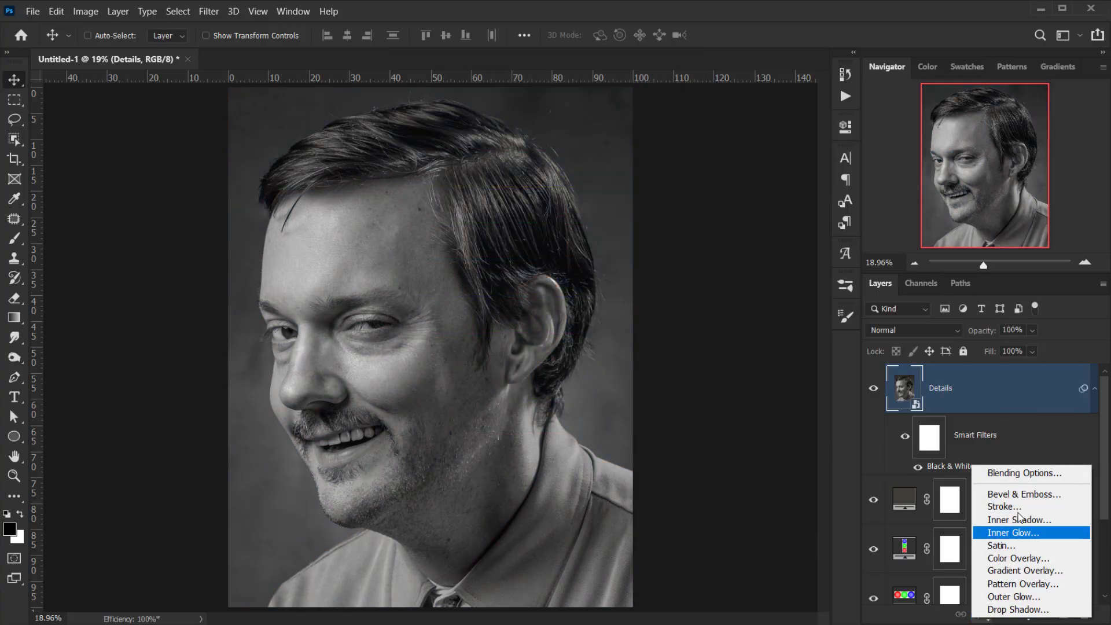
In the Details blending options, split the underlying black point and set Soft Light
left_click(1015, 473)
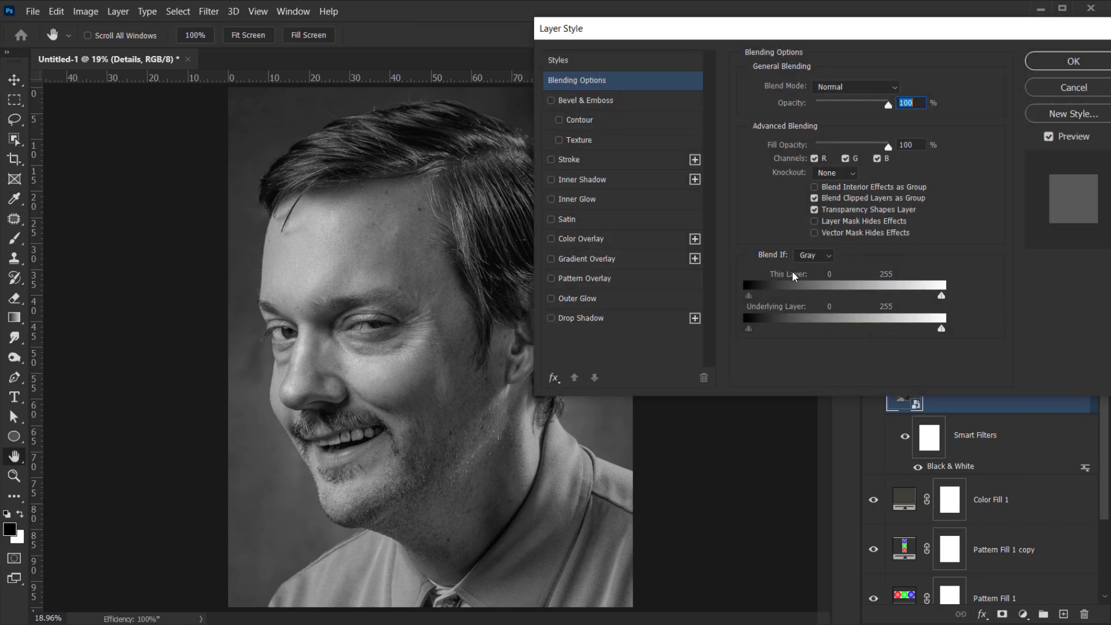
key("alt")
left_click_drag(751, 329, 891, 322)
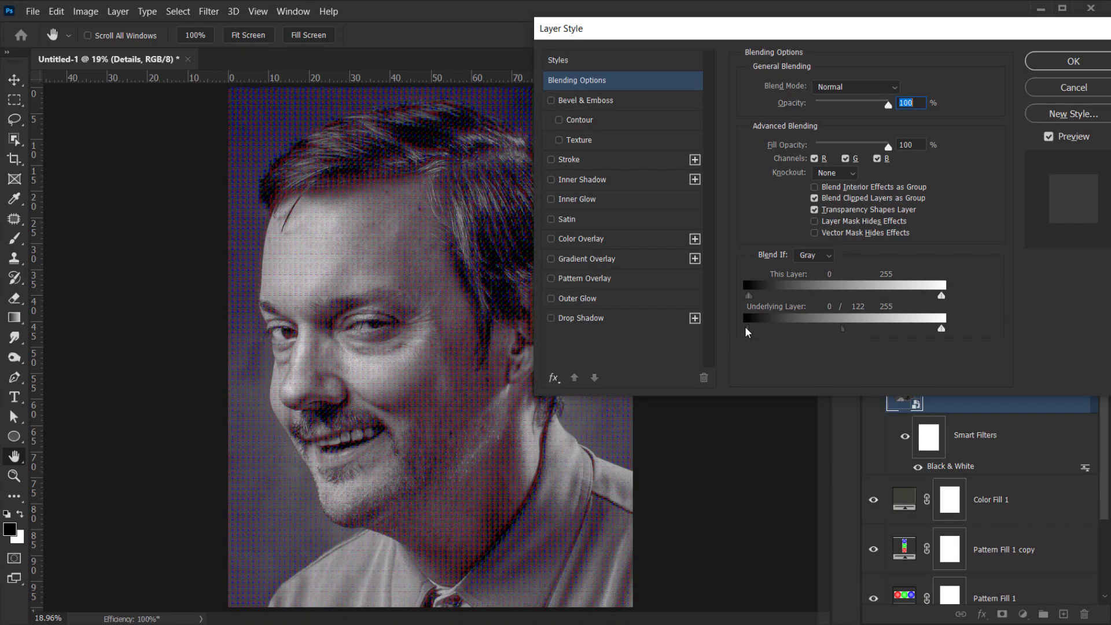
left_click(832, 90)
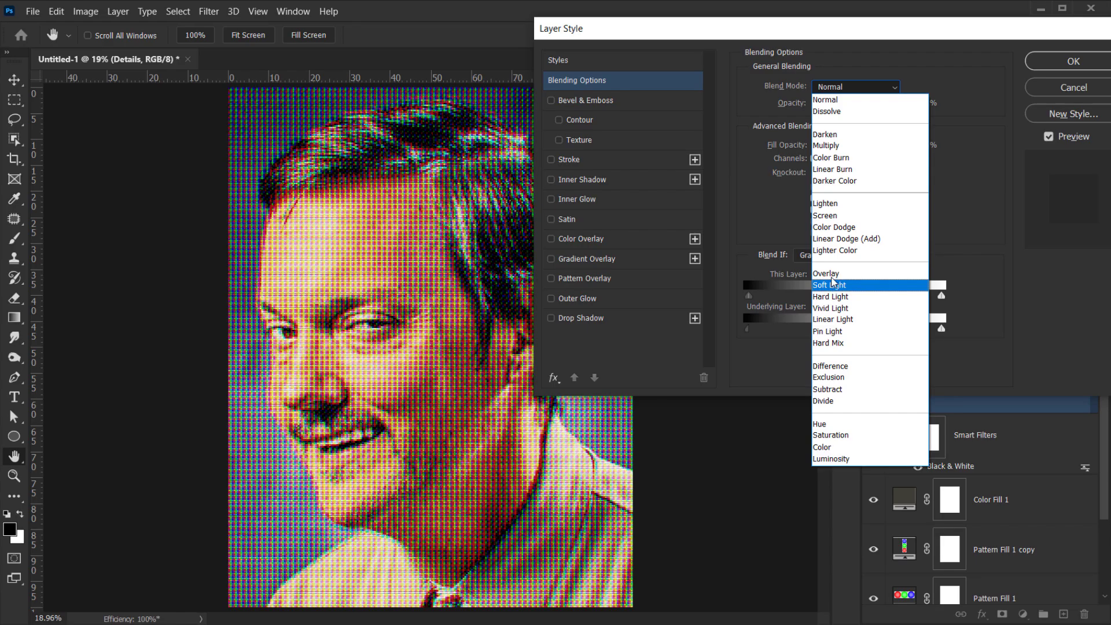
left_click(832, 285)
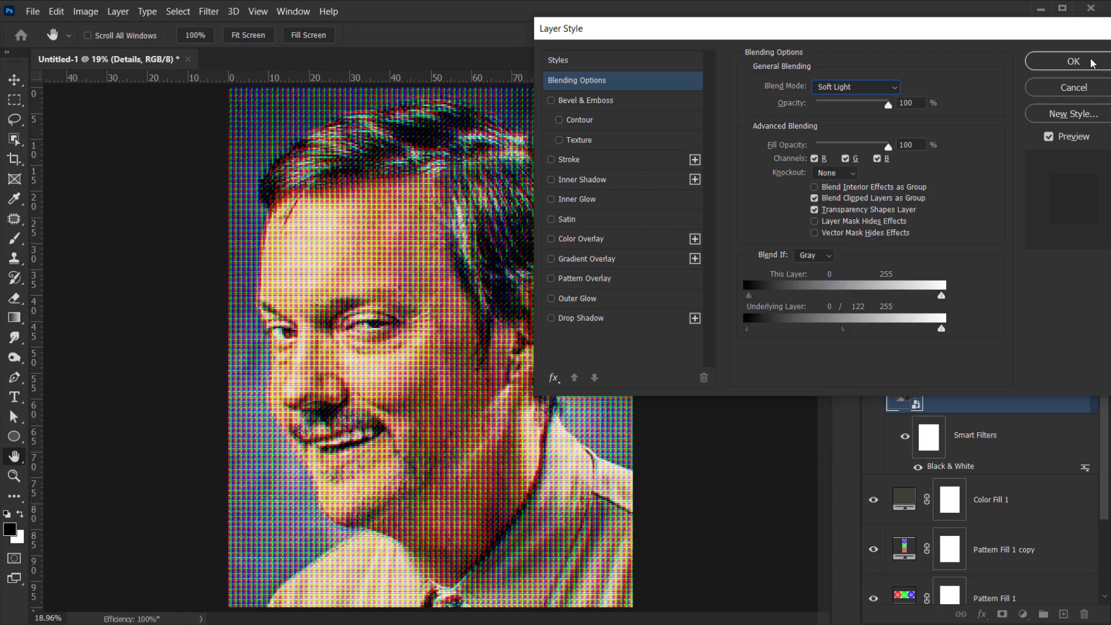
left_click(1074, 61)
Compare the Details layer on and off and collapse its Smart Filters list
left_click(874, 388)
left_click(874, 388)
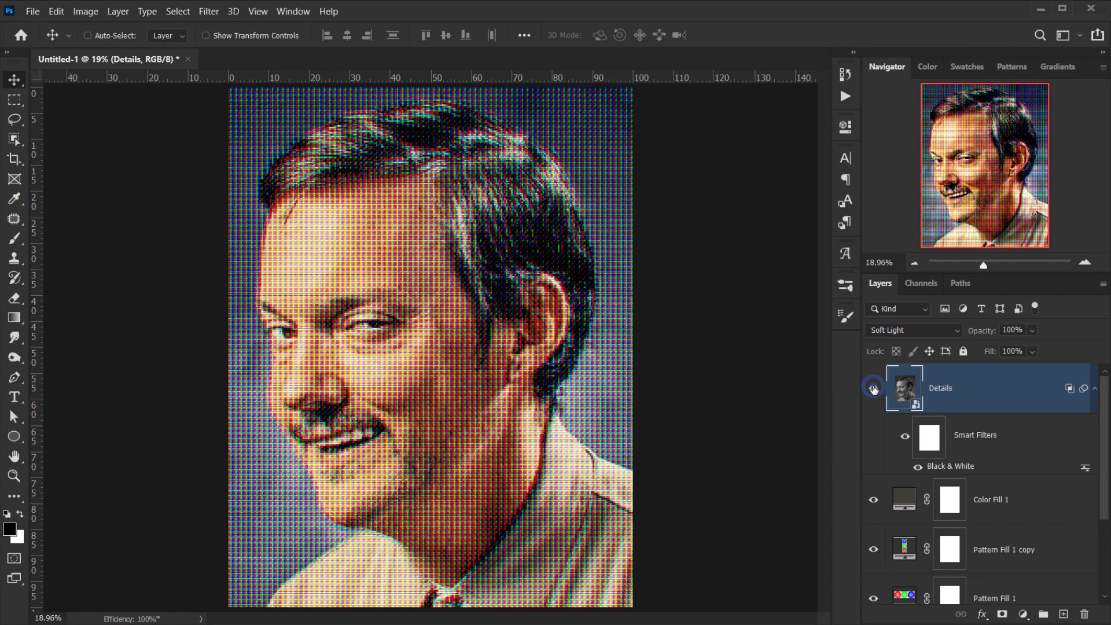
scroll(318, 359, "up", 4)
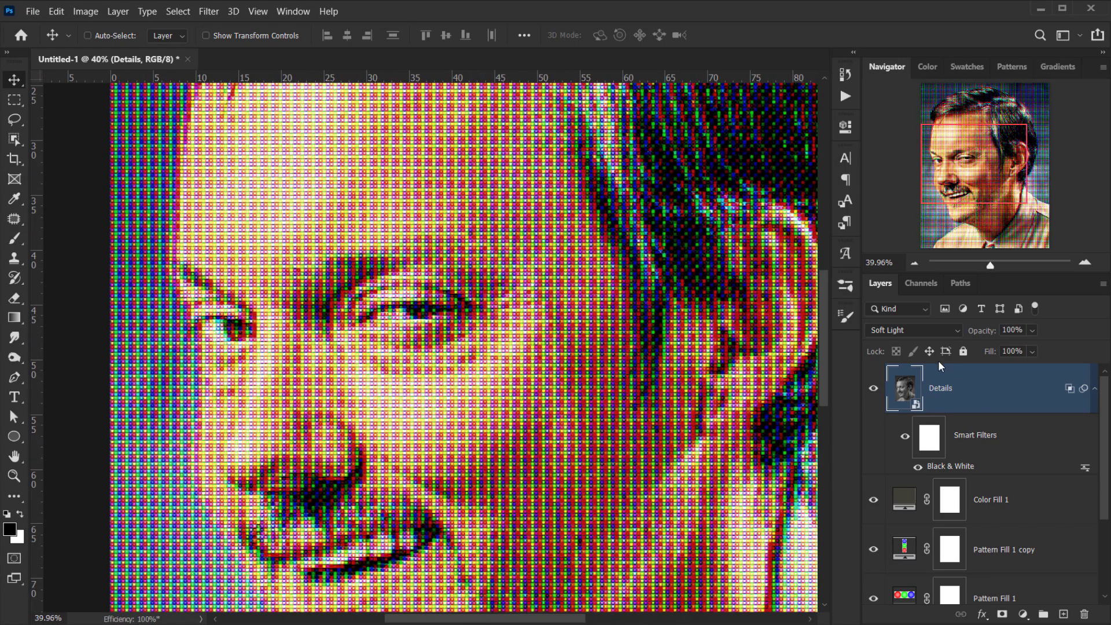
left_click(874, 387)
left_click(874, 388)
scroll(446, 426, "down", 5)
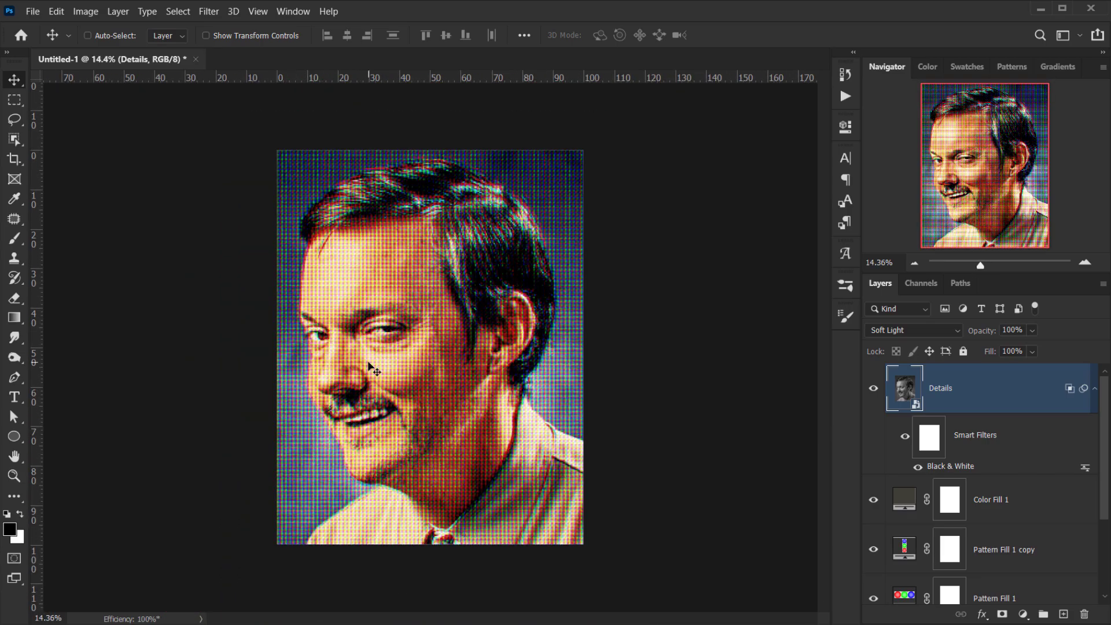
scroll(373, 368, "up", 1)
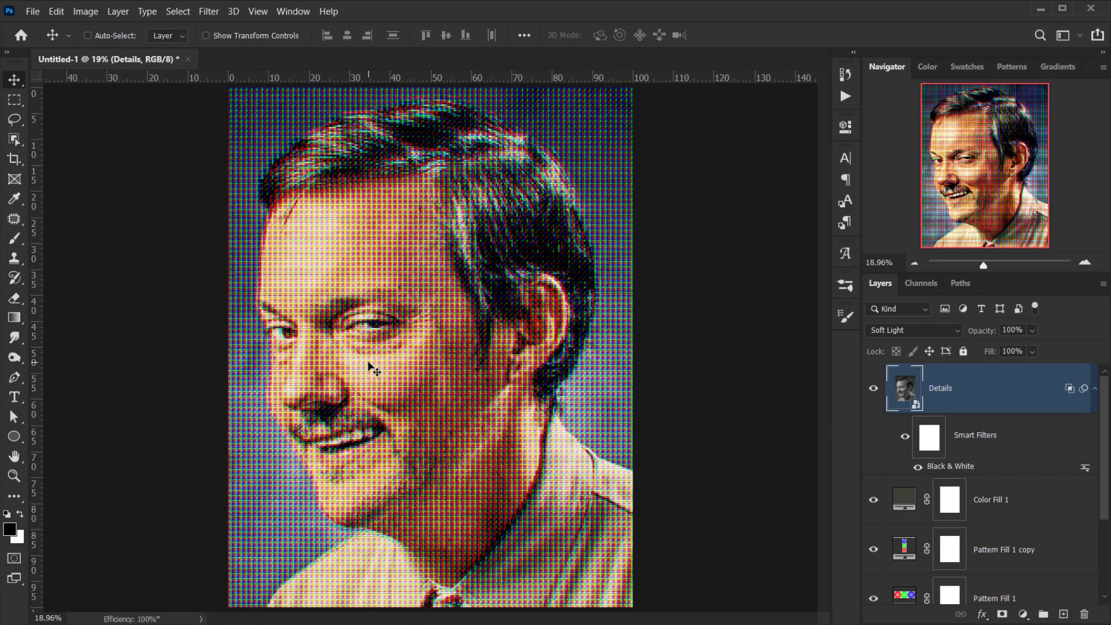
left_click(1095, 383)
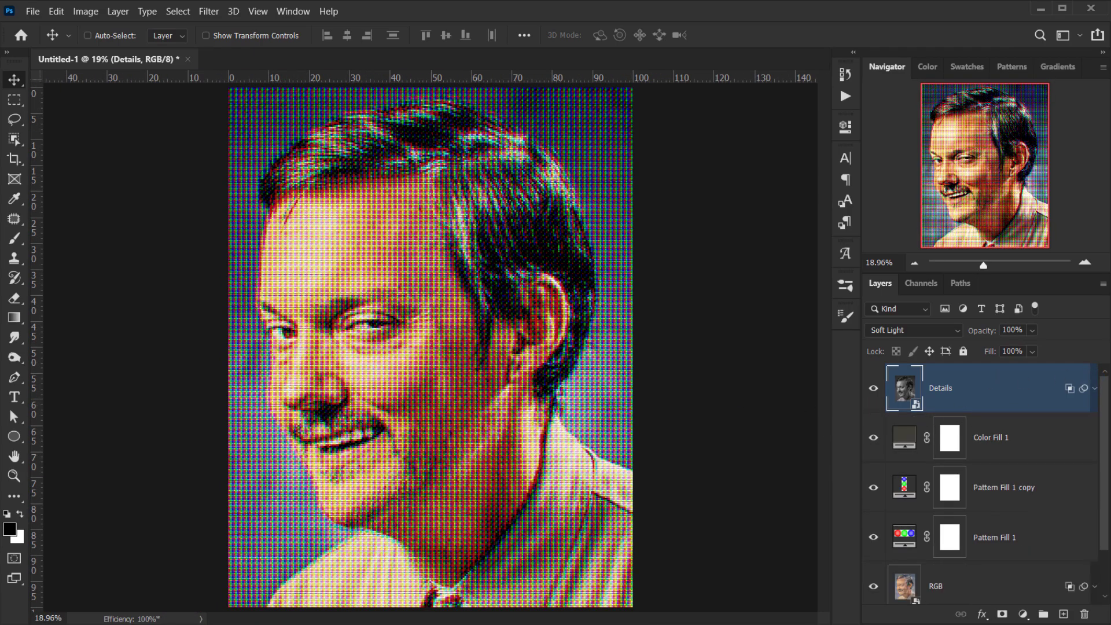
key("alt+Tab")
Place Vintage Texture.png on the canvas and stretch it to cover the whole canvas
left_click_drag(731, 228, 424, 231)
left_click_drag(435, 148, 431, 75)
scroll(417, 376, "down", 2)
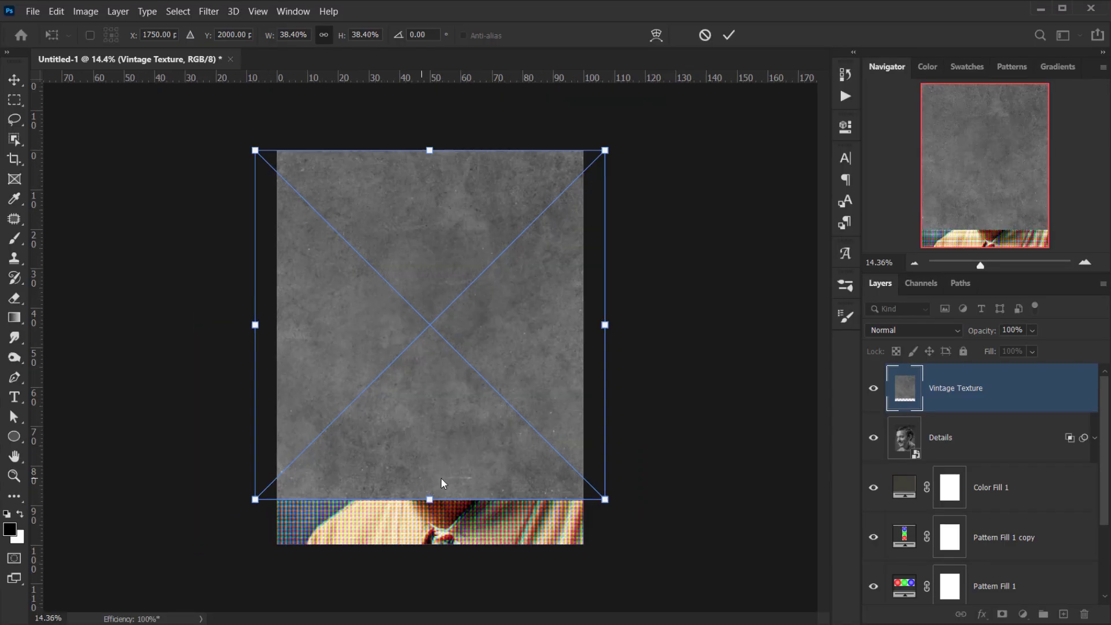
left_click_drag(430, 497, 429, 546)
left_click_drag(578, 363, 534, 355)
left_click_drag(187, 352, 273, 350)
left_click_drag(421, 348, 486, 345)
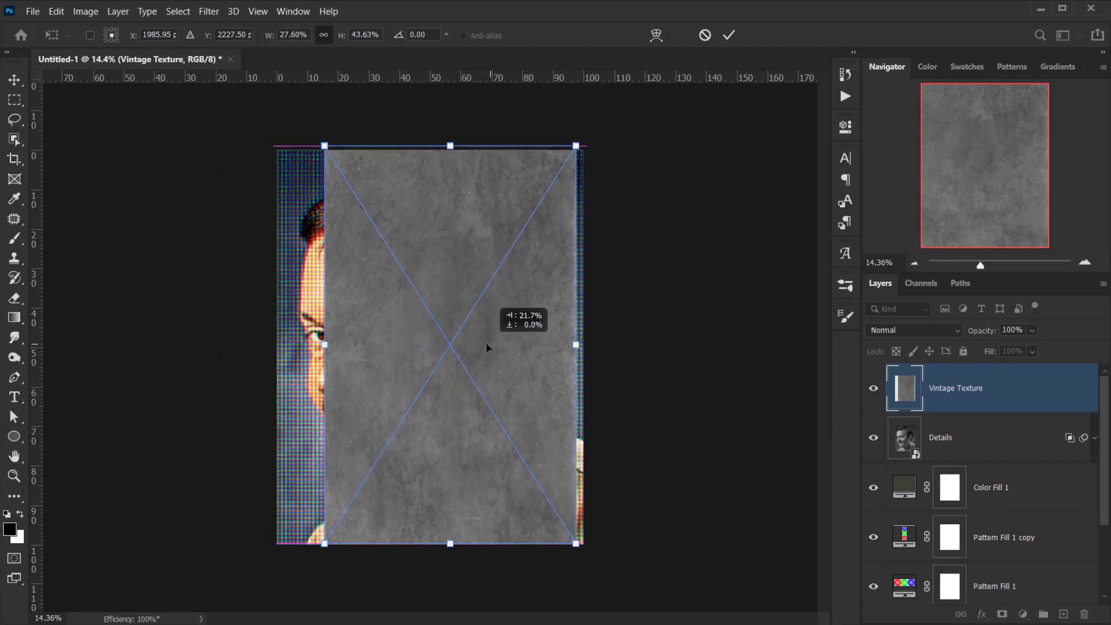
left_click_drag(572, 346, 583, 346)
left_click_drag(322, 346, 278, 345)
key("Return")
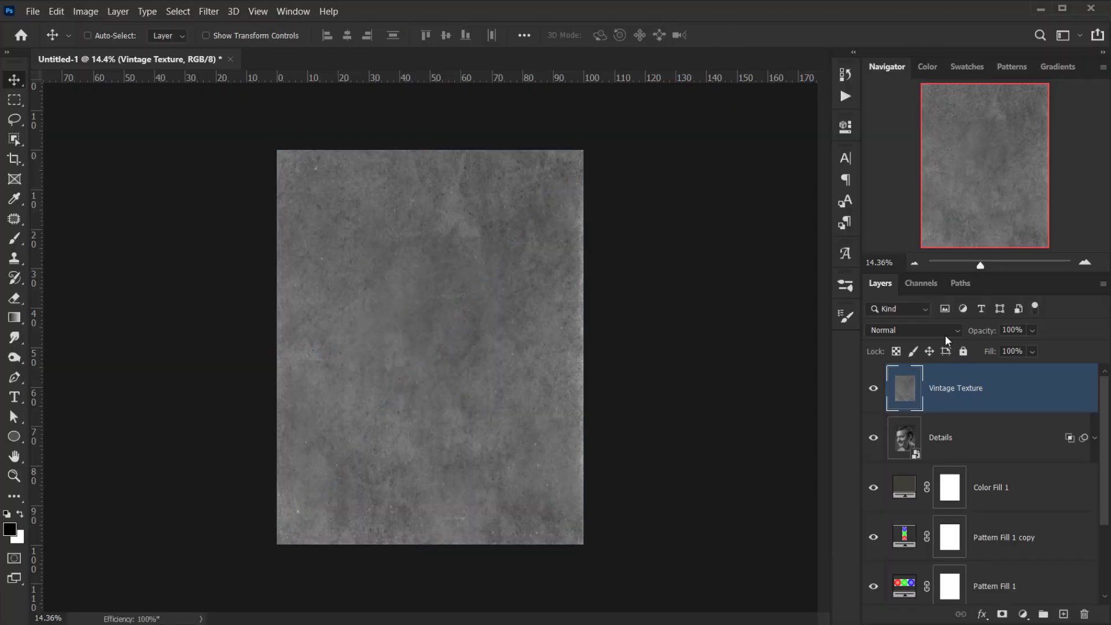
Blend the texture in Screen mode at 16% fill and toggle it to compare
left_click(916, 329)
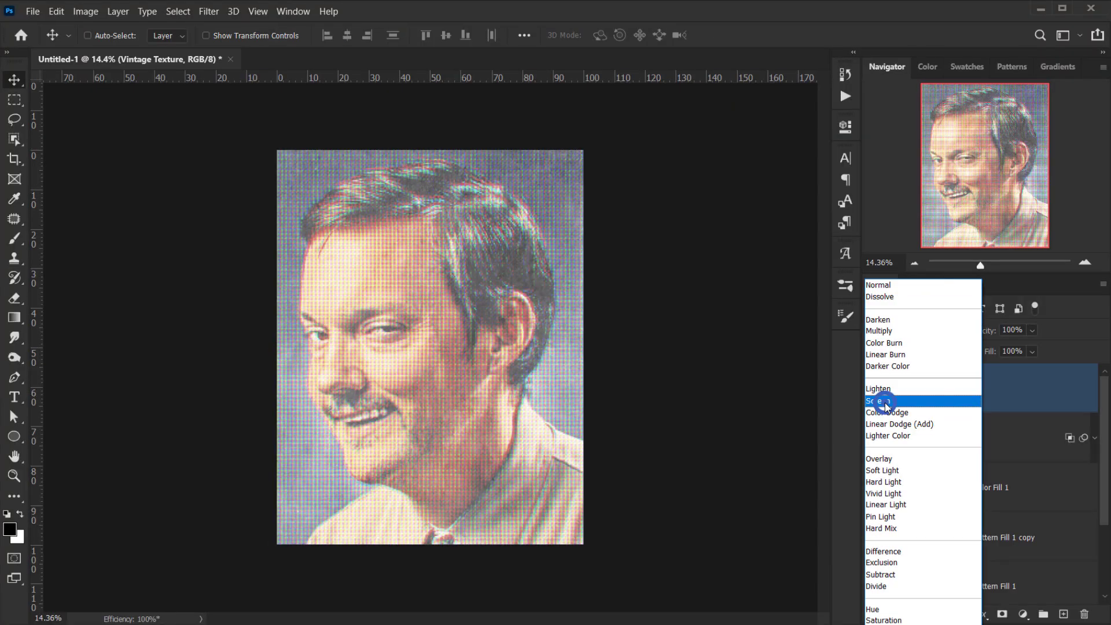
left_click(885, 401)
left_click_drag(990, 351, 815, 358)
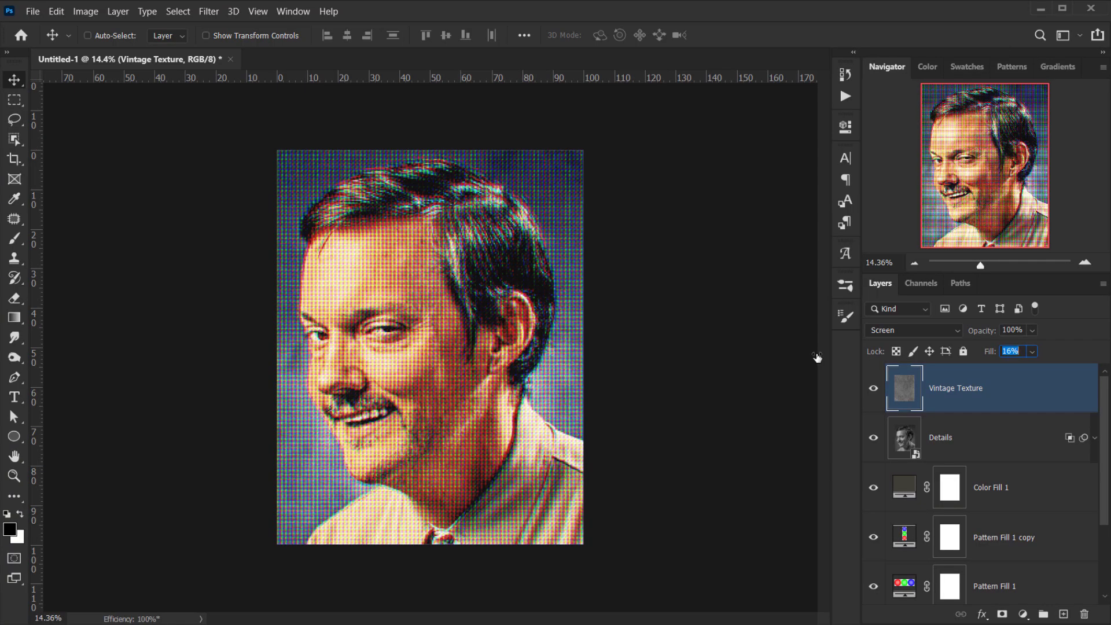
scroll(399, 376, "up", 3)
left_click(873, 390)
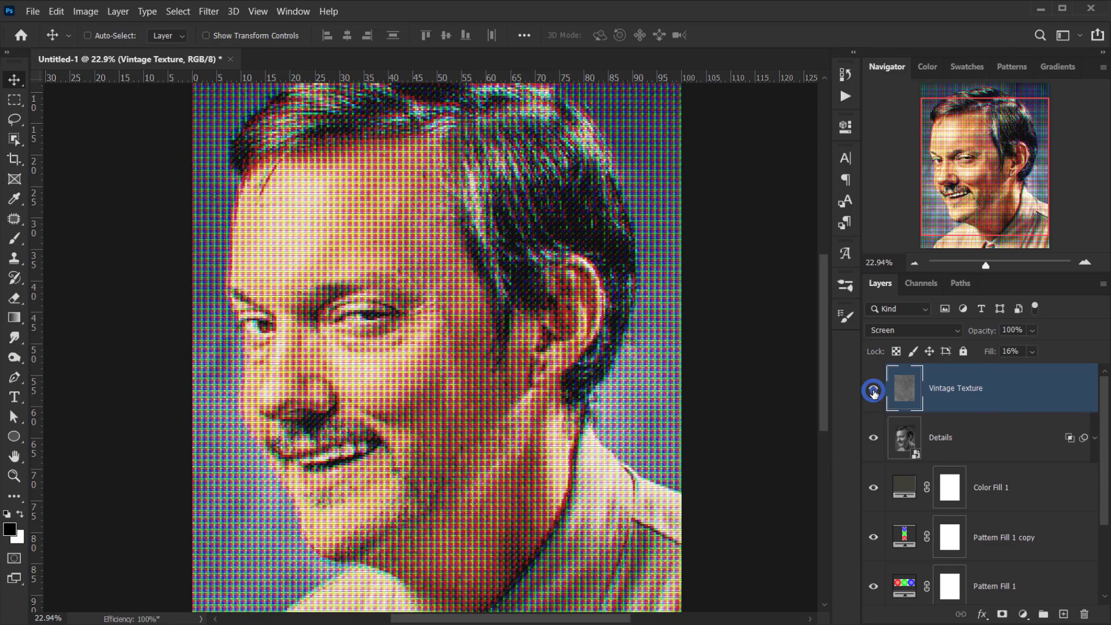
left_click(873, 392)
scroll(670, 299, "down", 2)
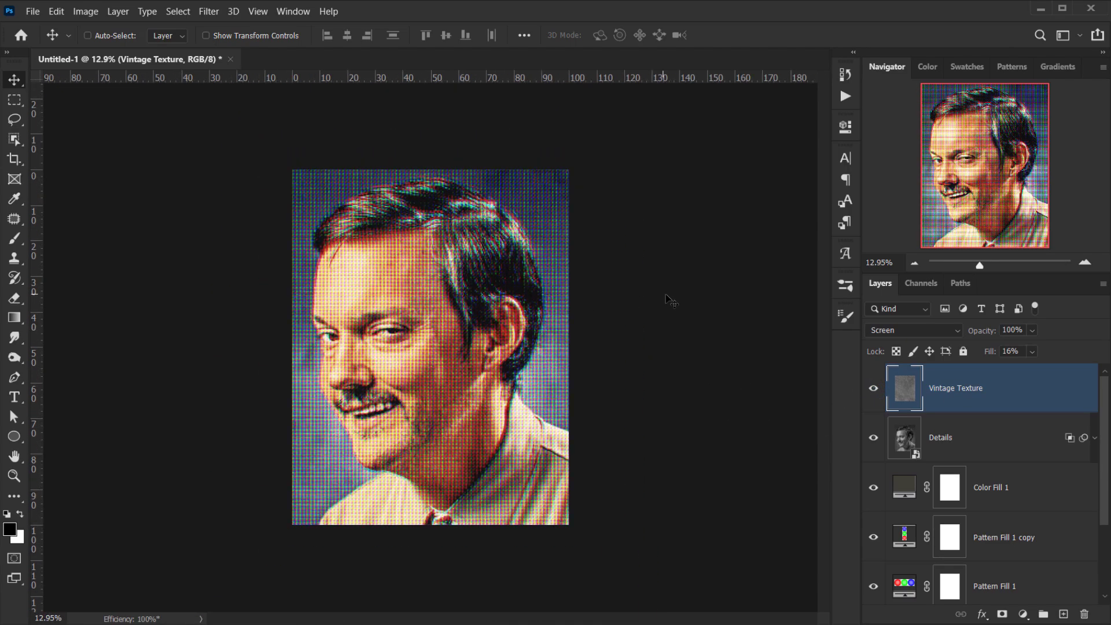
scroll(666, 300, "up", 2)
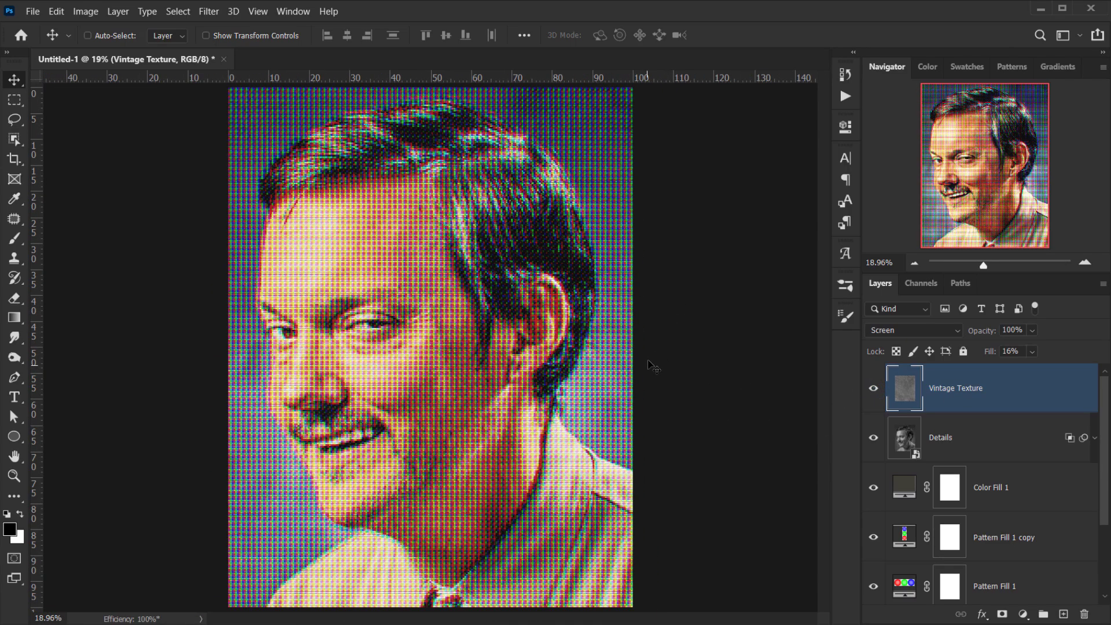
Add a Color Lookup adjustment using the Soft_Warming.look 3DLUT file
left_click(1011, 401)
left_click(1023, 615)
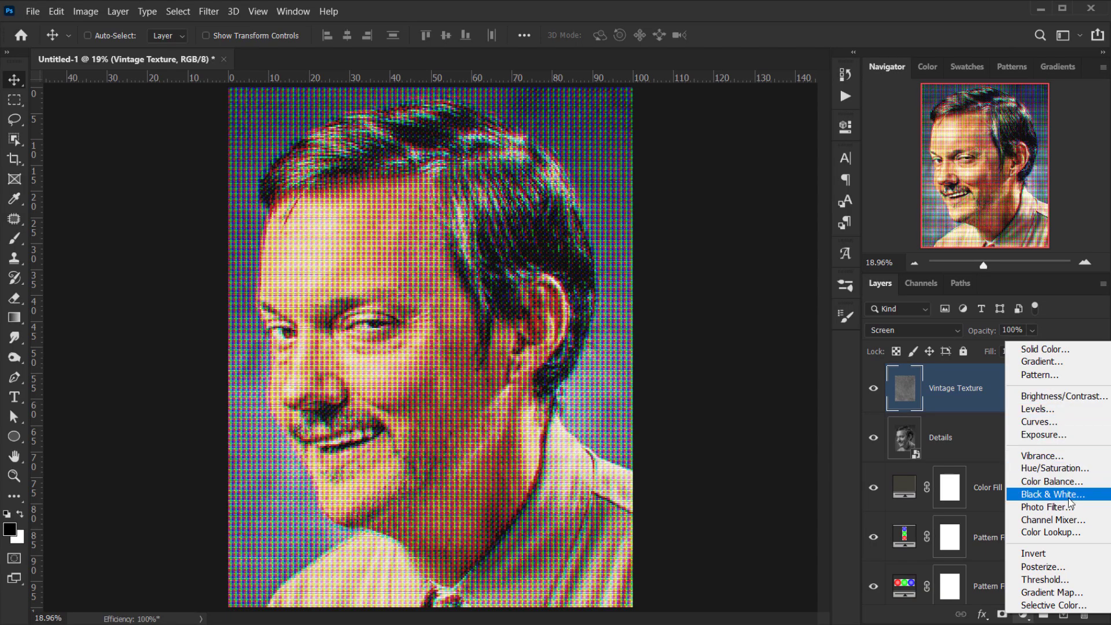
left_click(1069, 530)
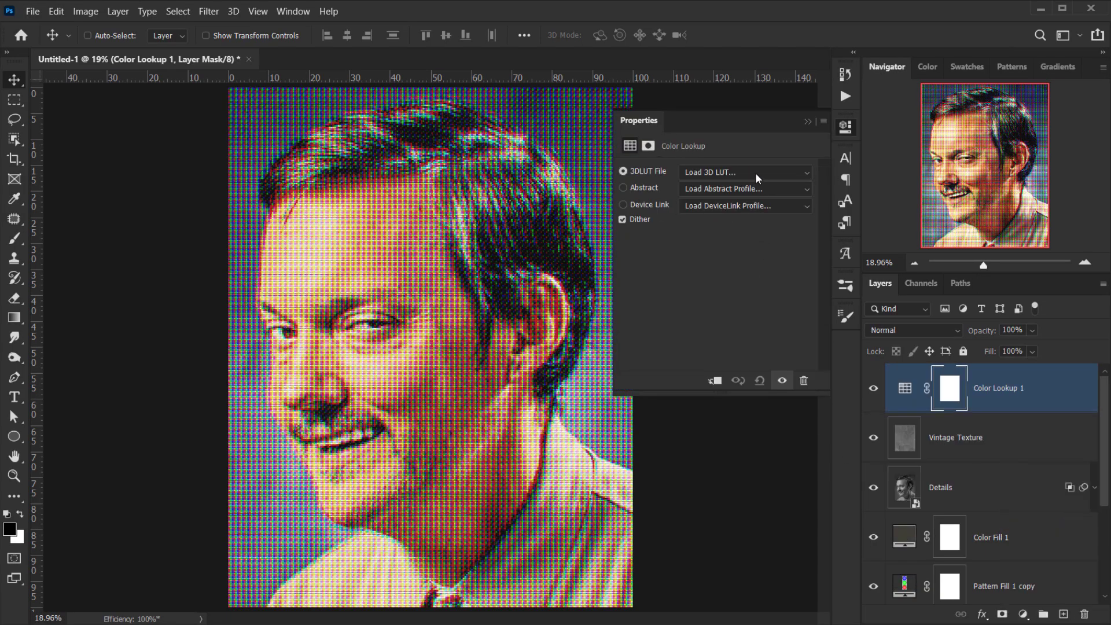
left_click(745, 171)
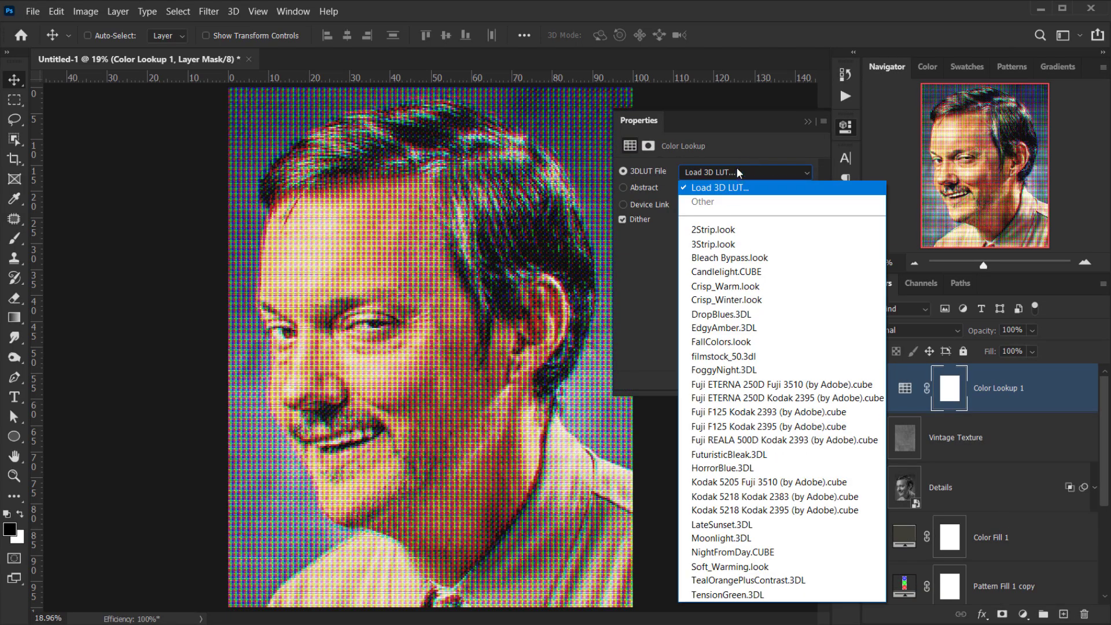
left_click(764, 566)
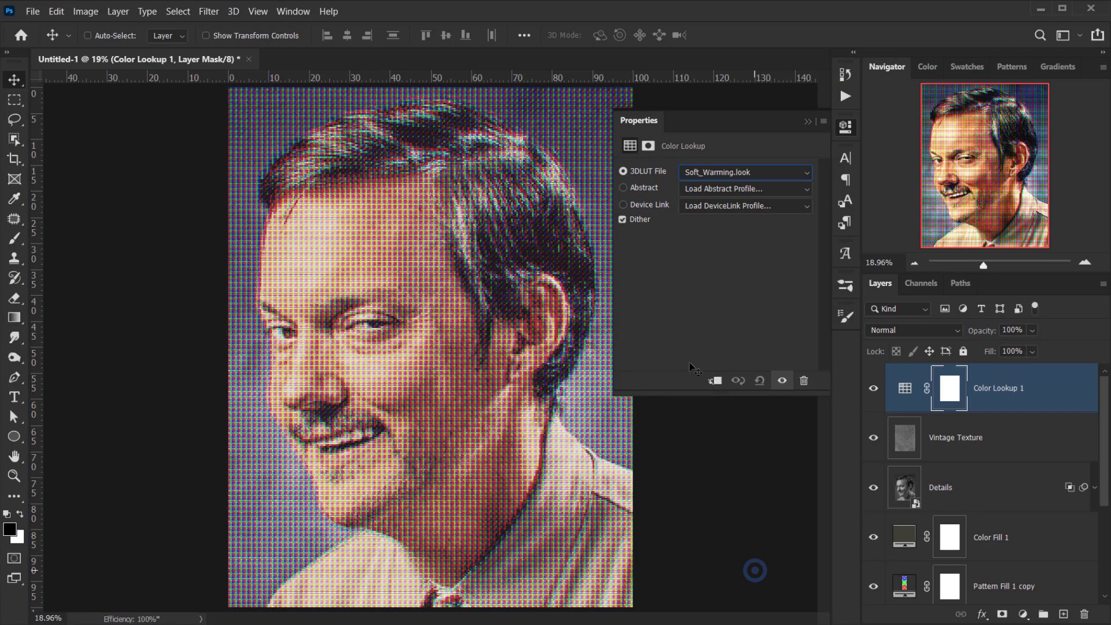
left_click(807, 121)
Compare the Color Lookup on and off, then select the layers down through Color Fill 1
left_click(873, 388)
left_click(874, 388)
left_click(874, 389)
left_click(874, 388)
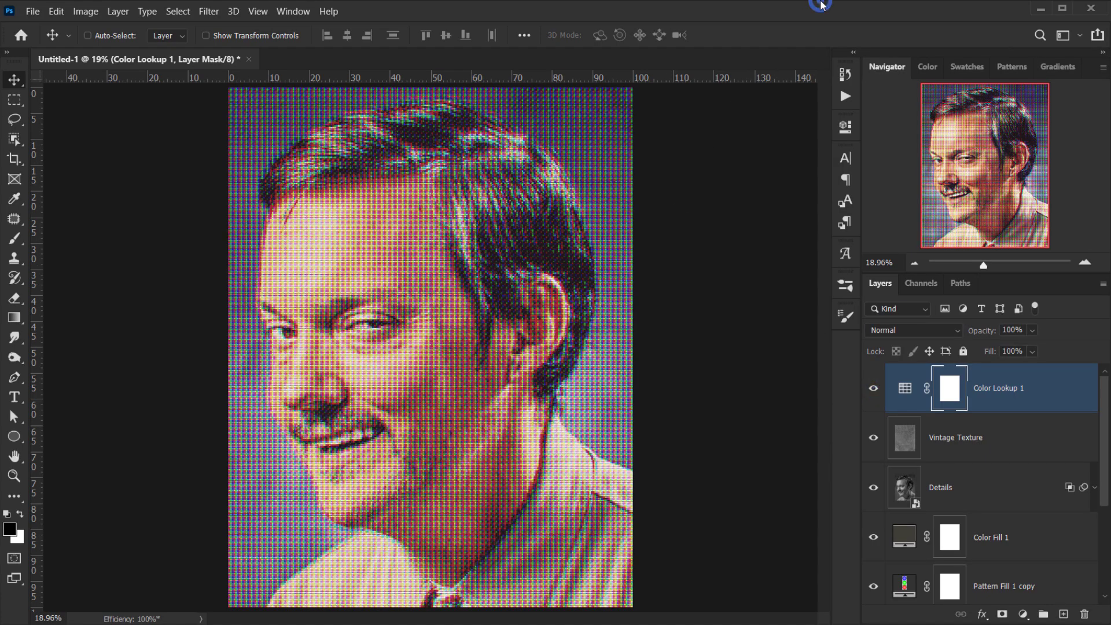
scroll(1009, 484, "down", 2)
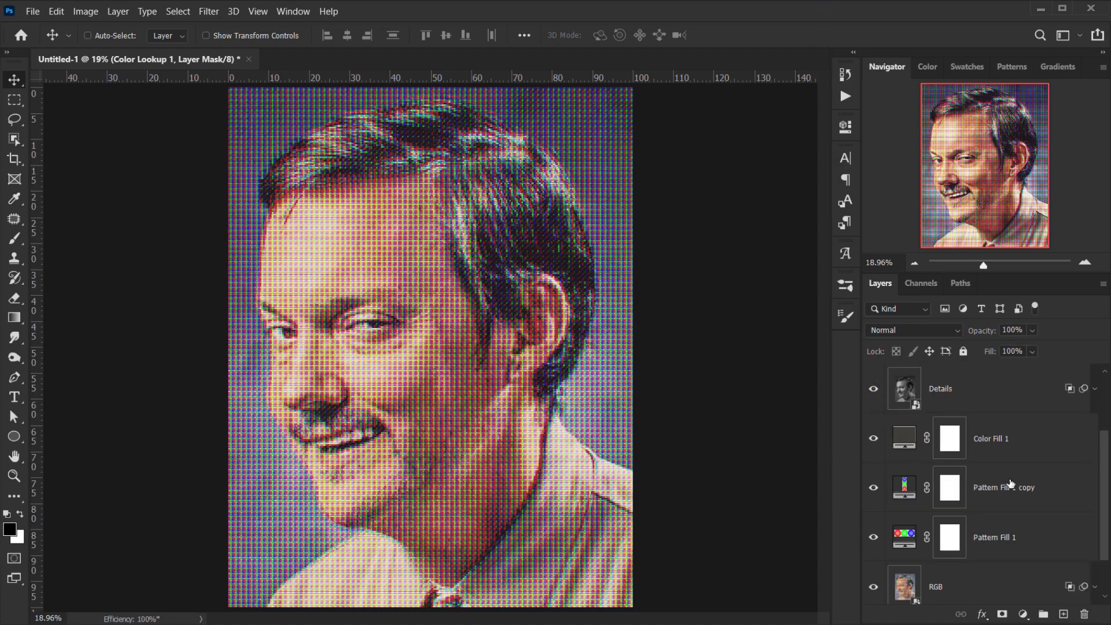
left_click(1017, 452, "shift")
scroll(1024, 497, "up", 2)
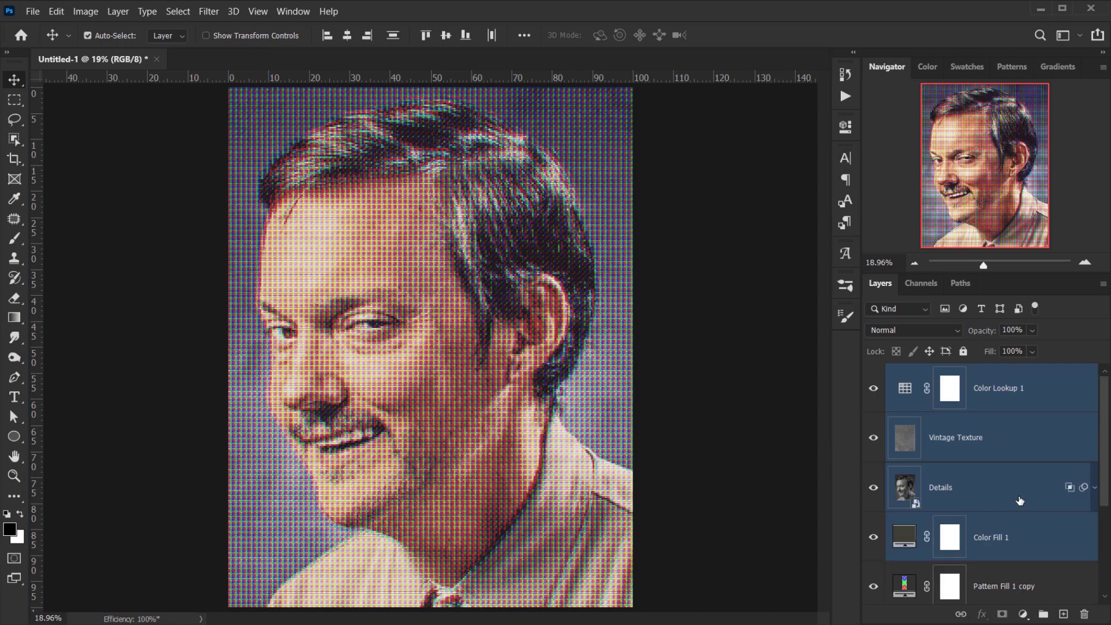
Group the four selected effect layers into Group 1 and toggle it to compare
key("ctrl+g")
left_click(875, 373)
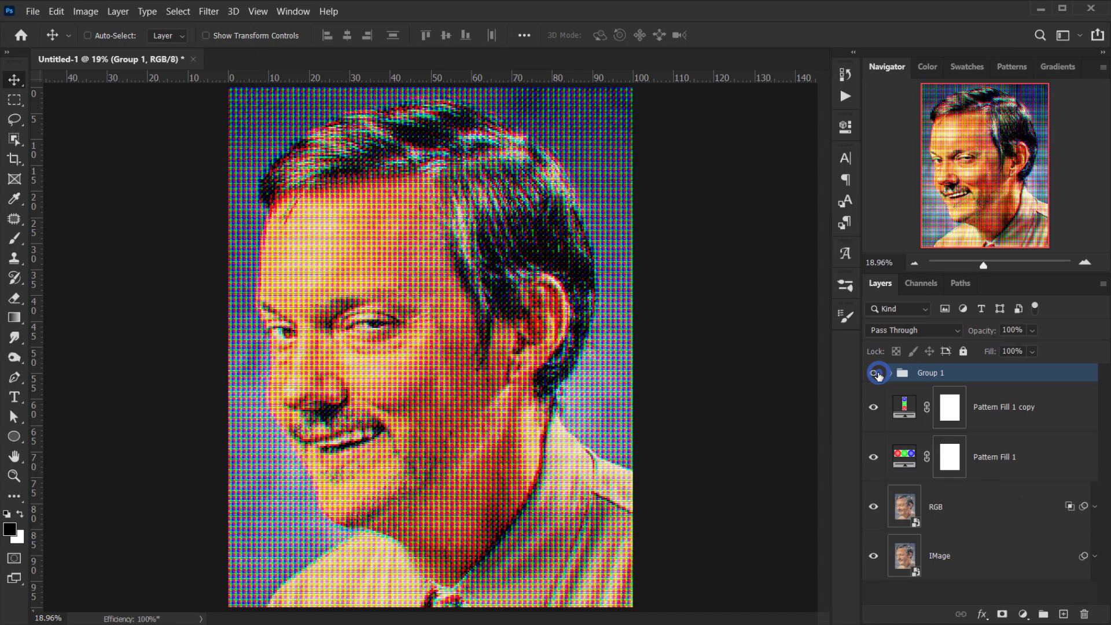
left_click(875, 373)
left_click(875, 373)
left_click(875, 374)
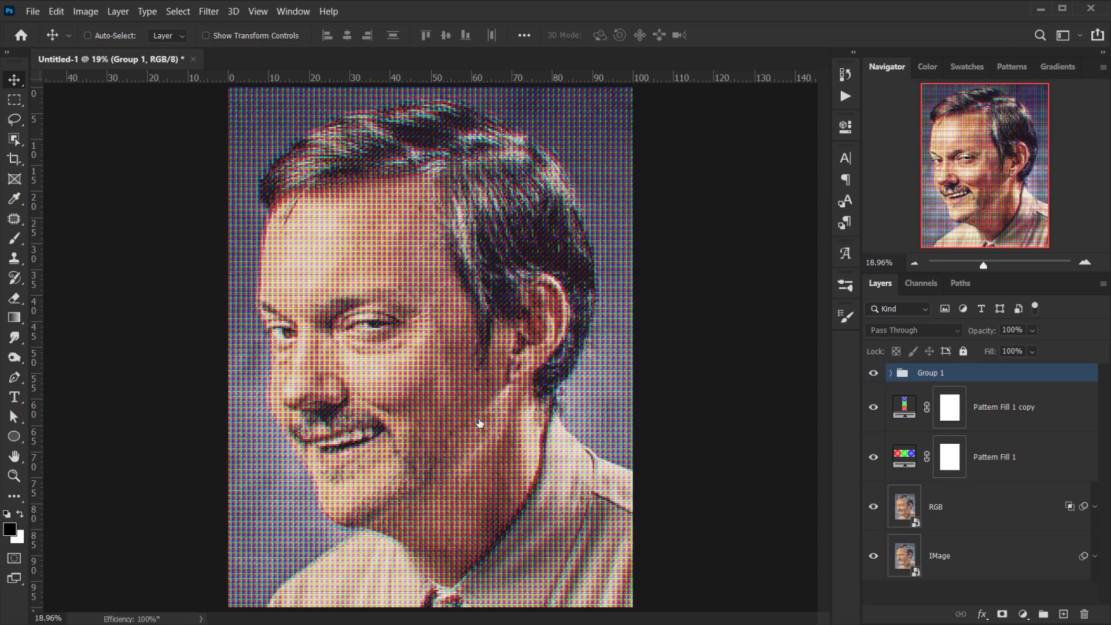
Duplicate the IMage layer to the top of the stack with its smart filters turned off
key("ctrl")
left_click_drag(952, 558, 868, 364)
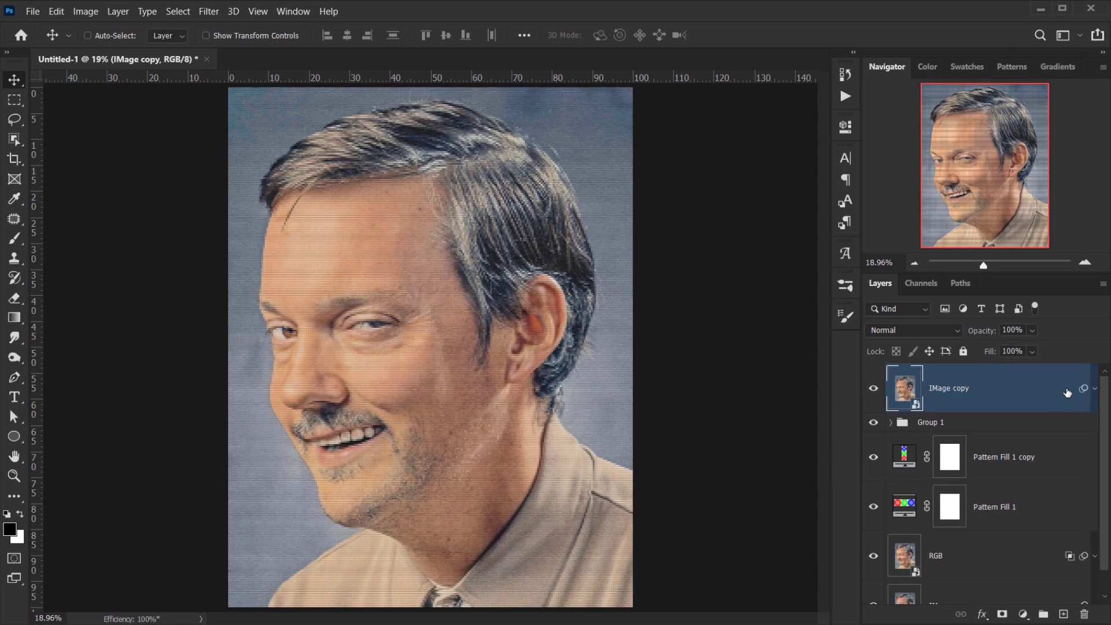
left_click(1096, 388)
left_click(903, 418)
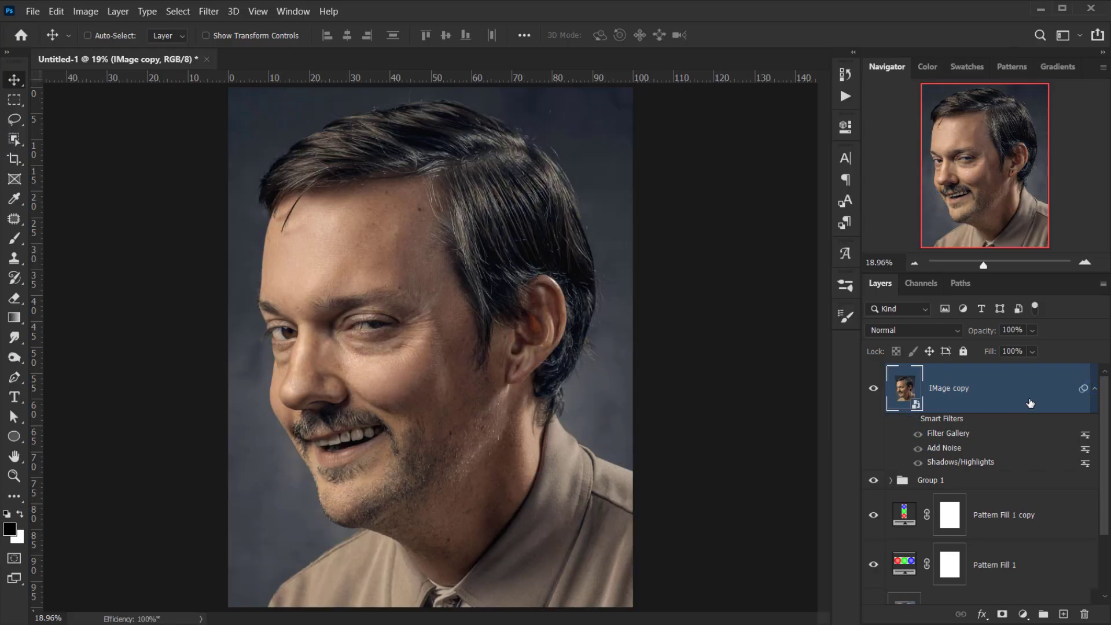
left_click(1094, 388)
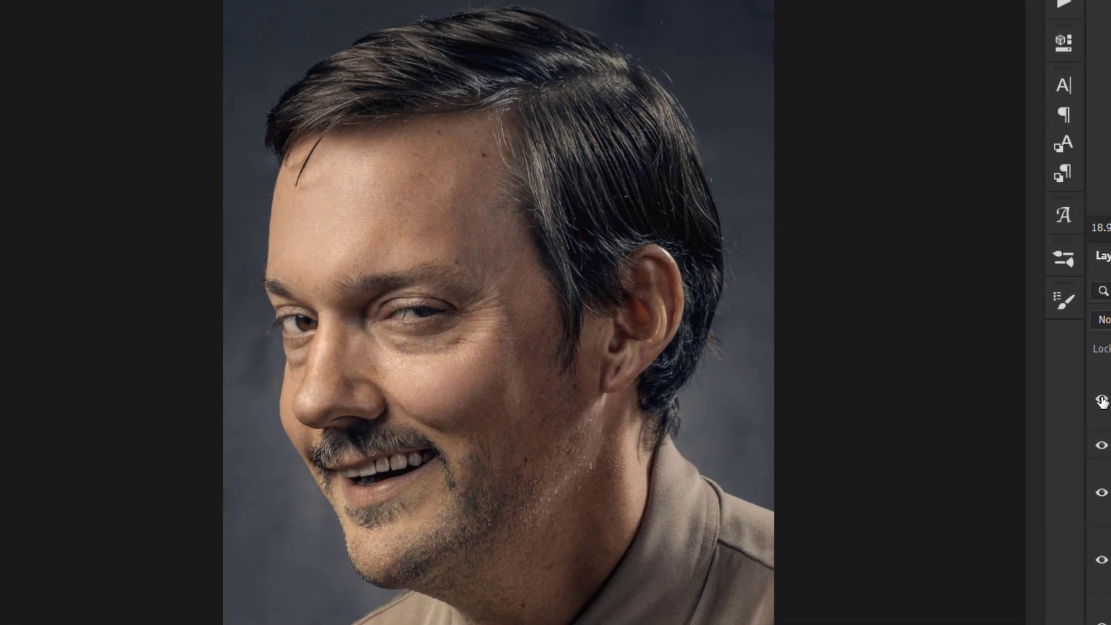
Toggle the plain photo copy to compare, leaving it hidden over the CRT result
left_click(1101, 400)
left_click(1101, 399)
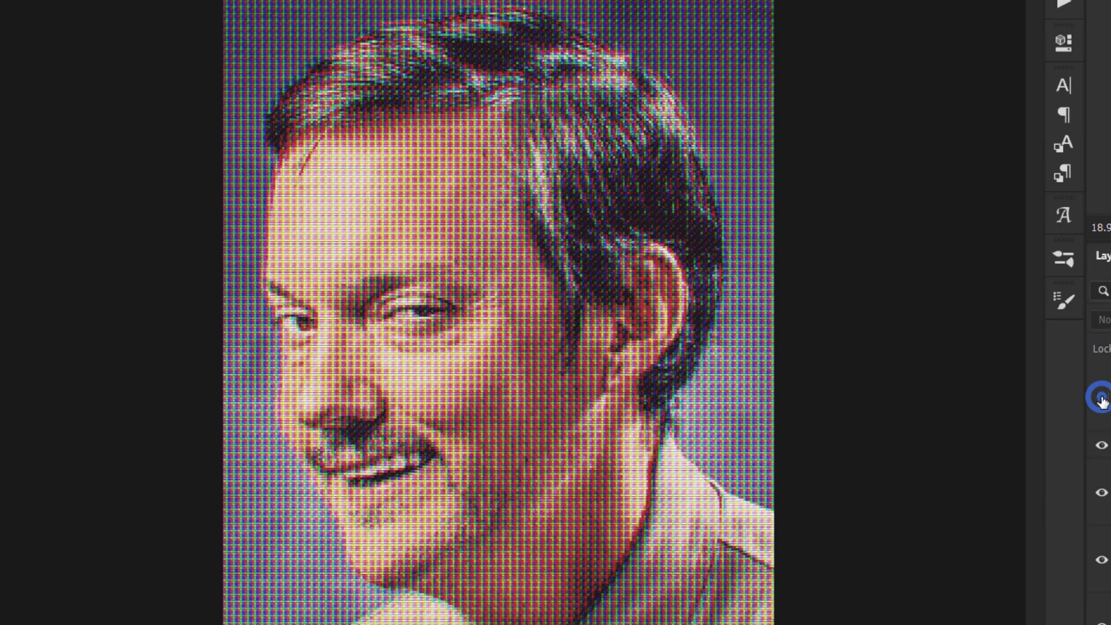
left_click(1101, 399)
left_click(1101, 399)
left_click(1101, 399)
left_click(1101, 399)
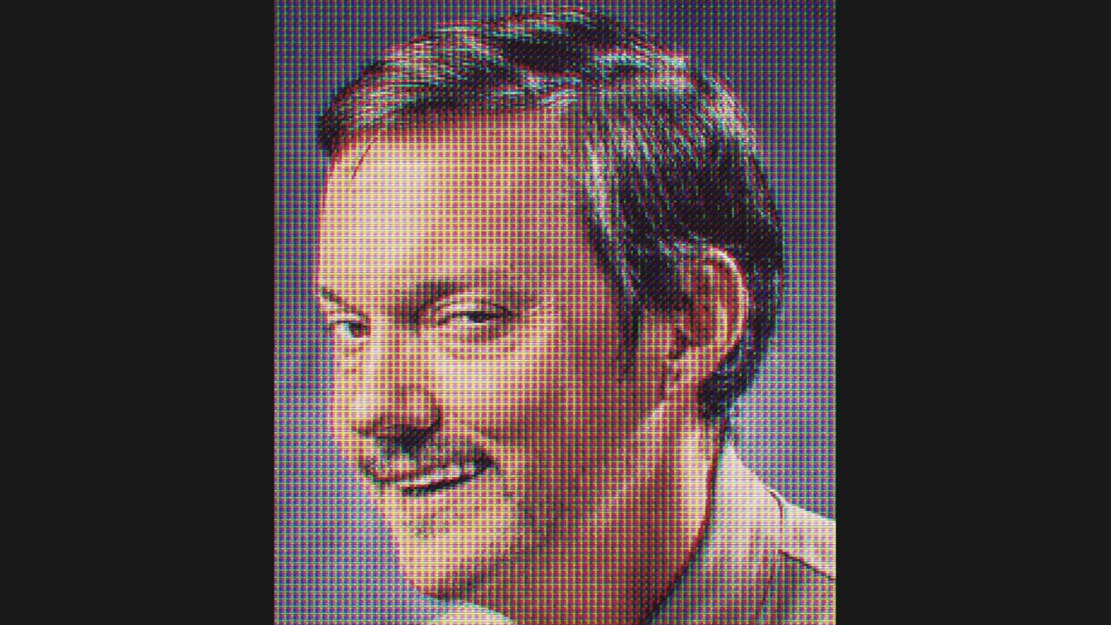